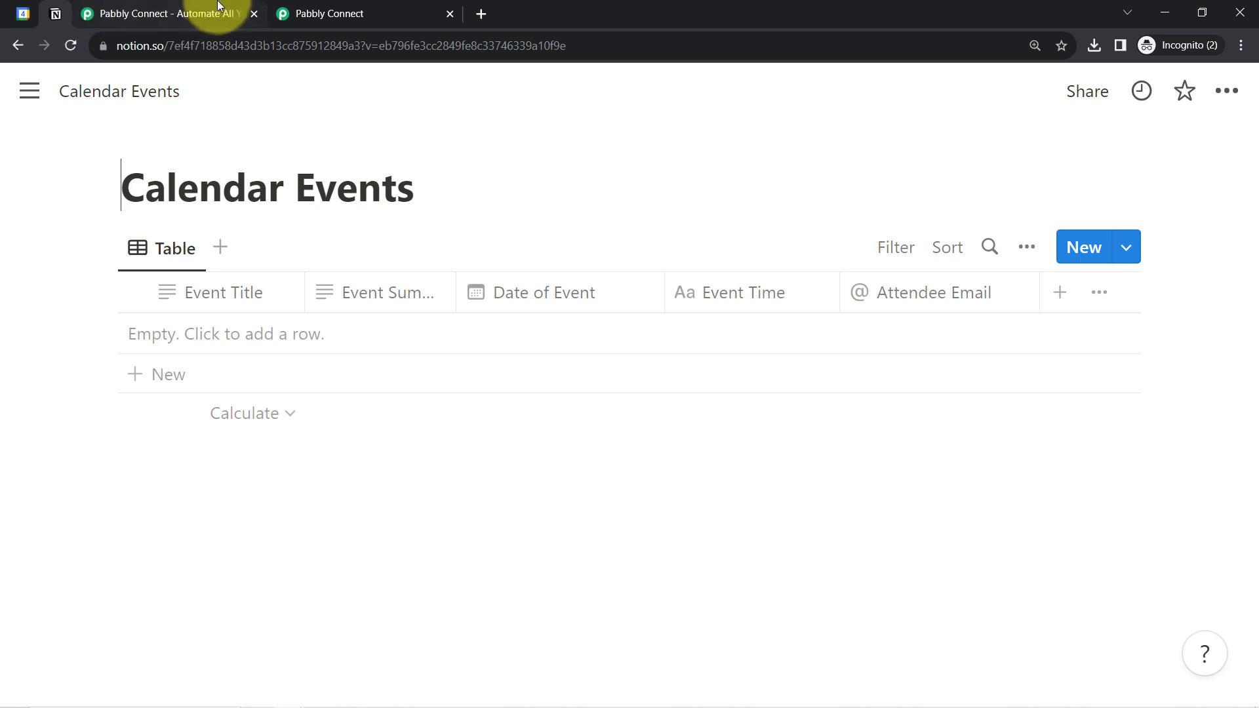
Examine the Pabbly Connect home page and the workflow dashboard
click(223, 7)
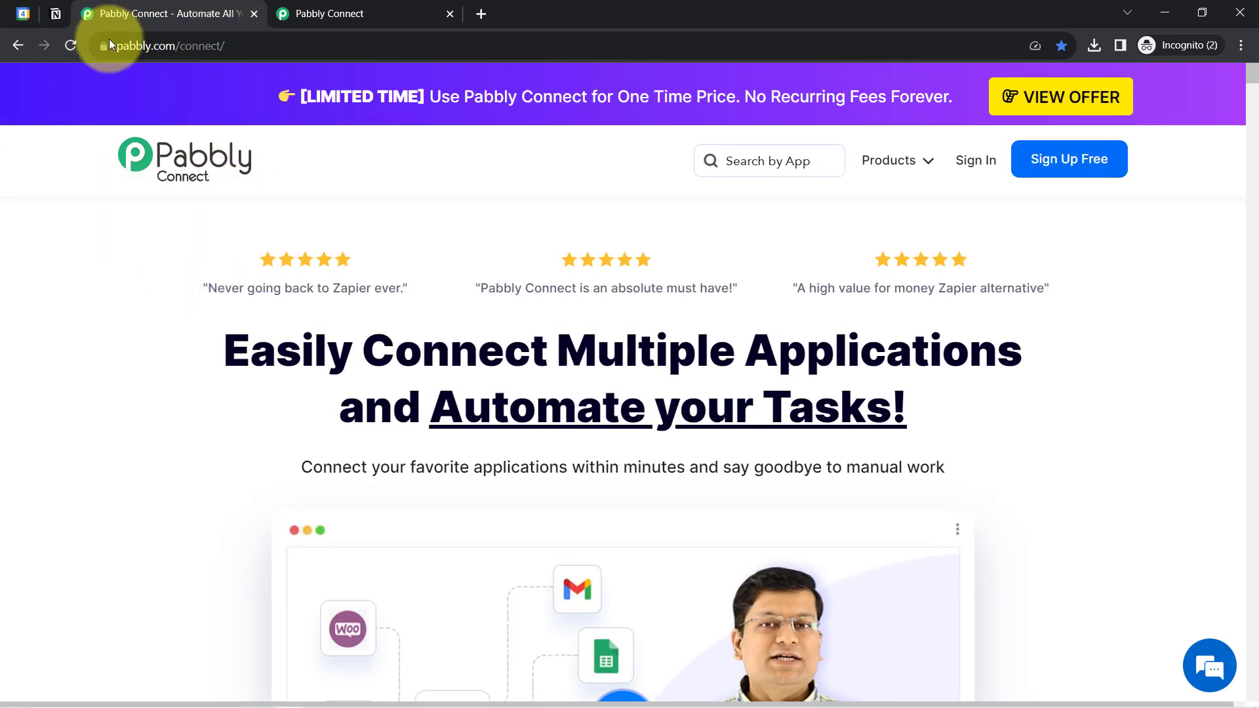
drag(251, 351, 823, 459)
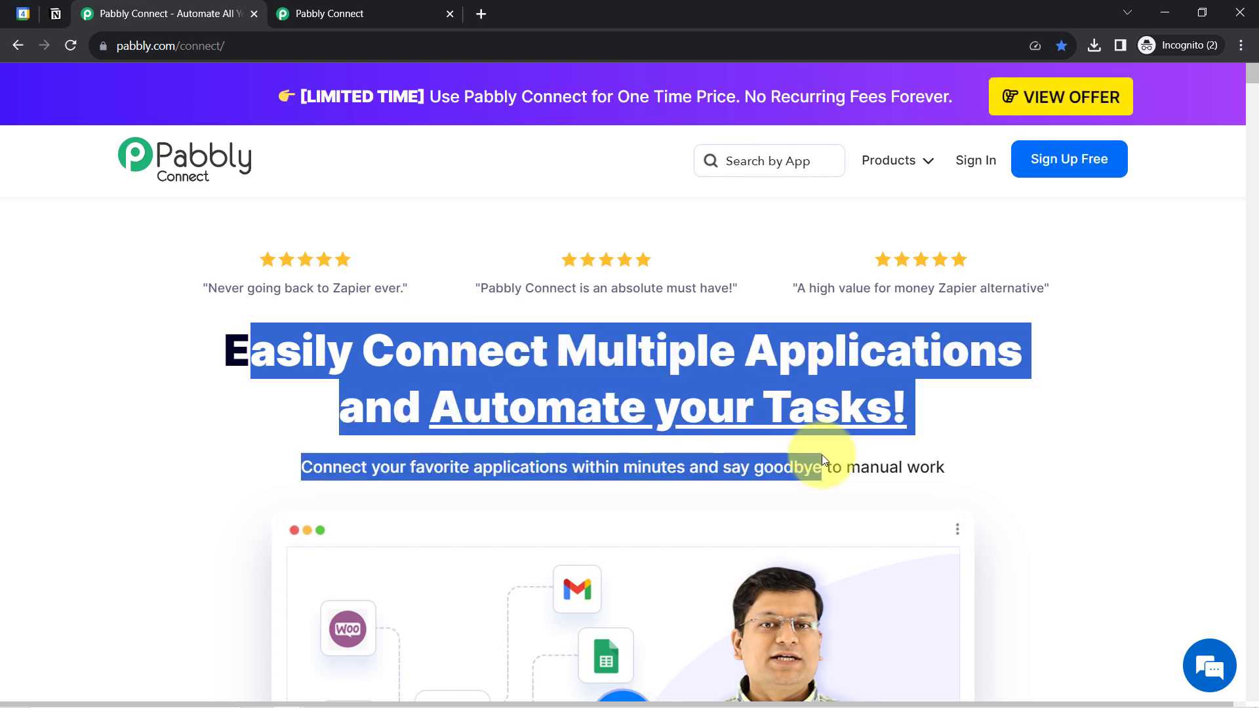
click(381, 6)
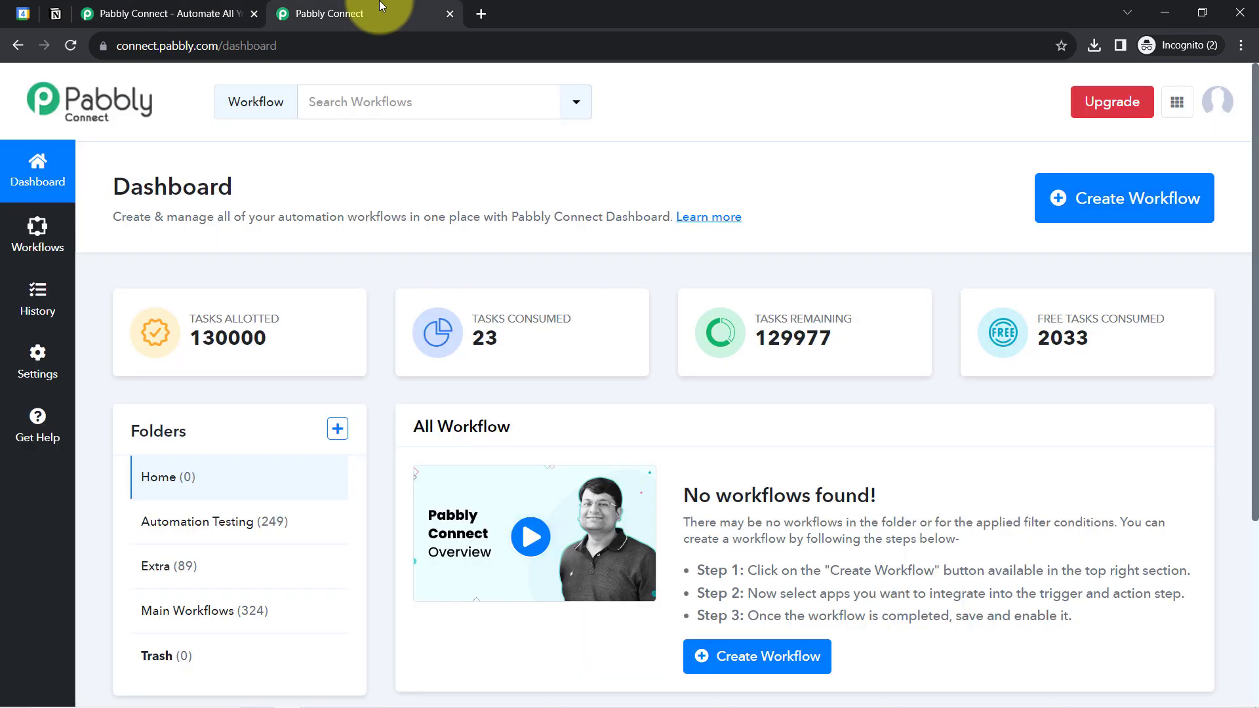
mouse_move(353, 366)
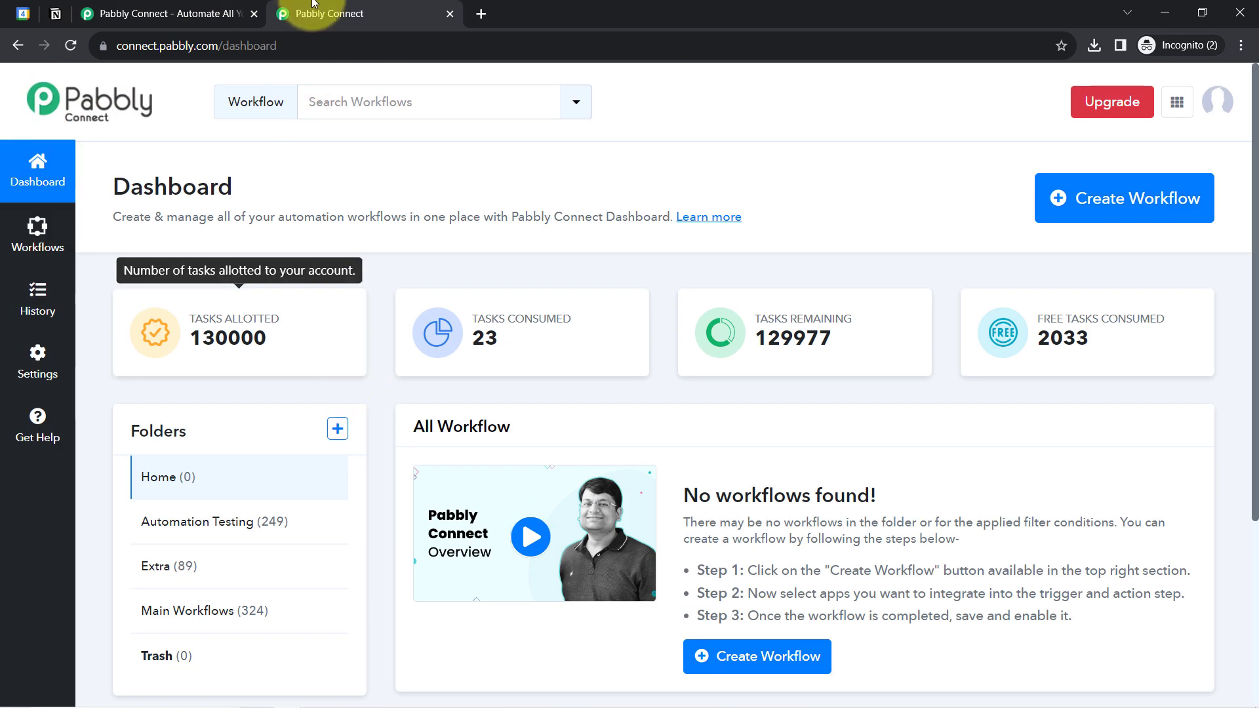
click(210, 12)
click(189, 382)
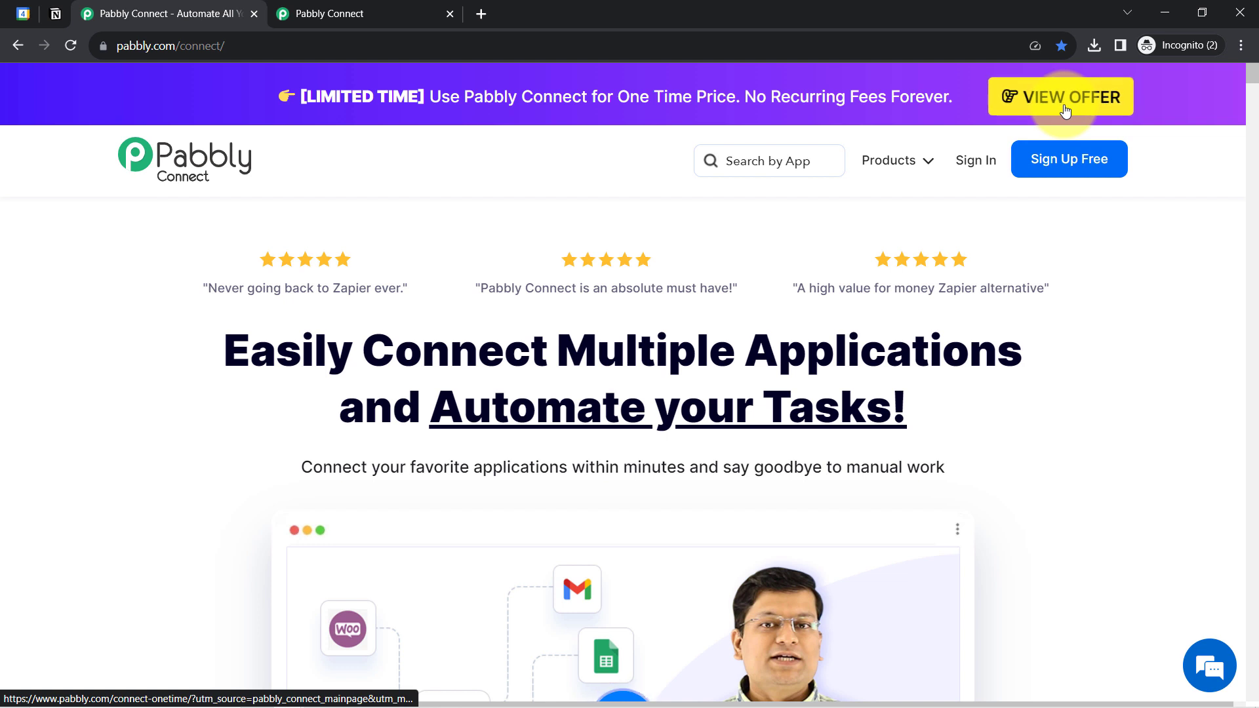
click(394, 13)
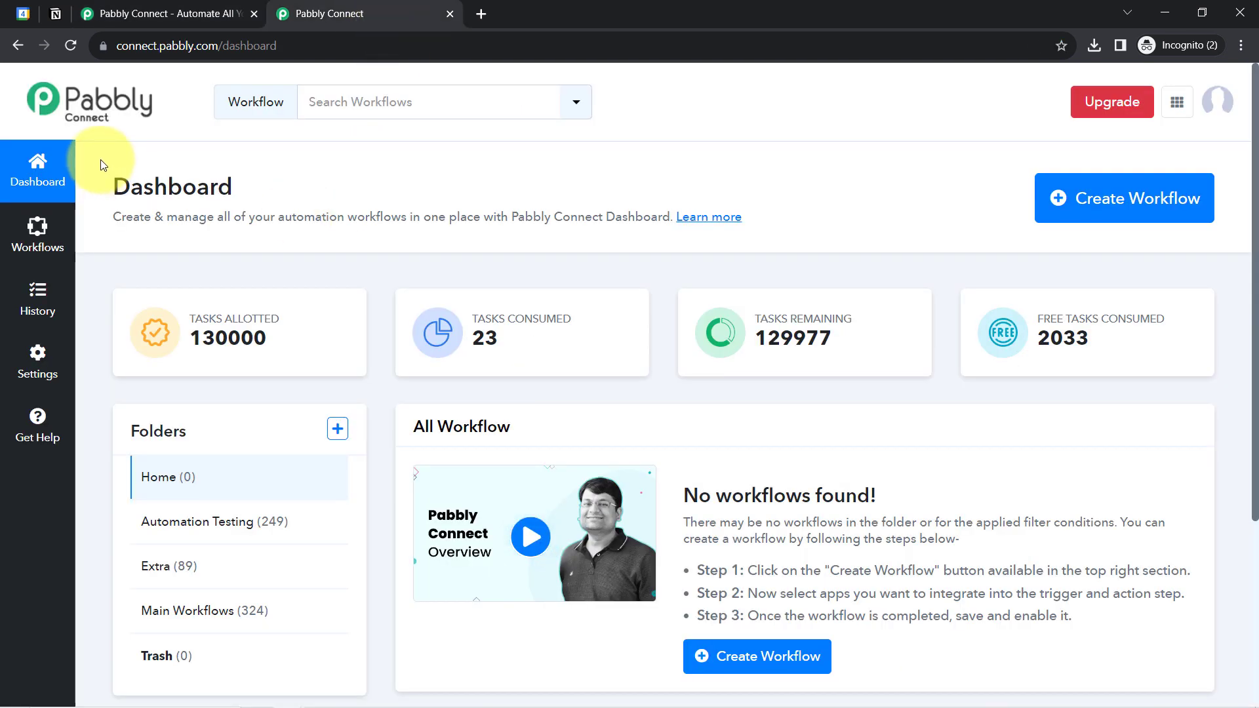
drag(119, 193, 258, 196)
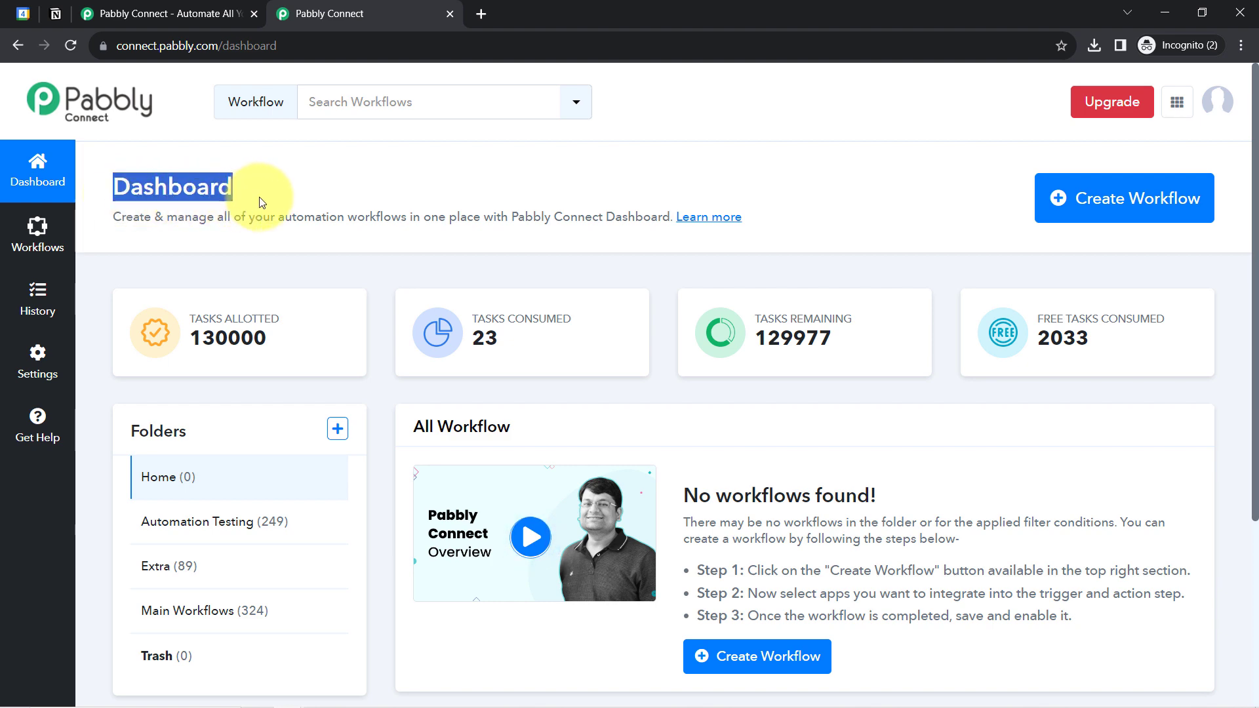
Create a new workflow named "Add Google Calendar Events to Notion Automatically"
click(1221, 214)
click(1123, 207)
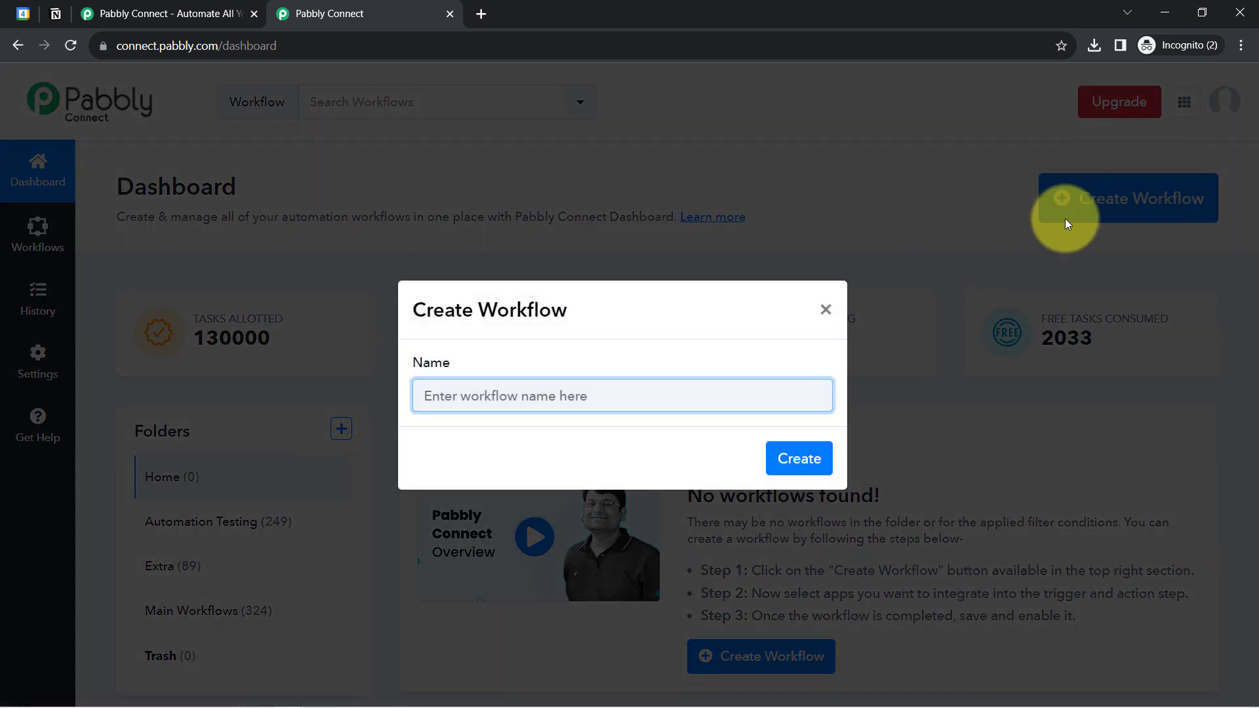
drag(412, 310, 568, 311)
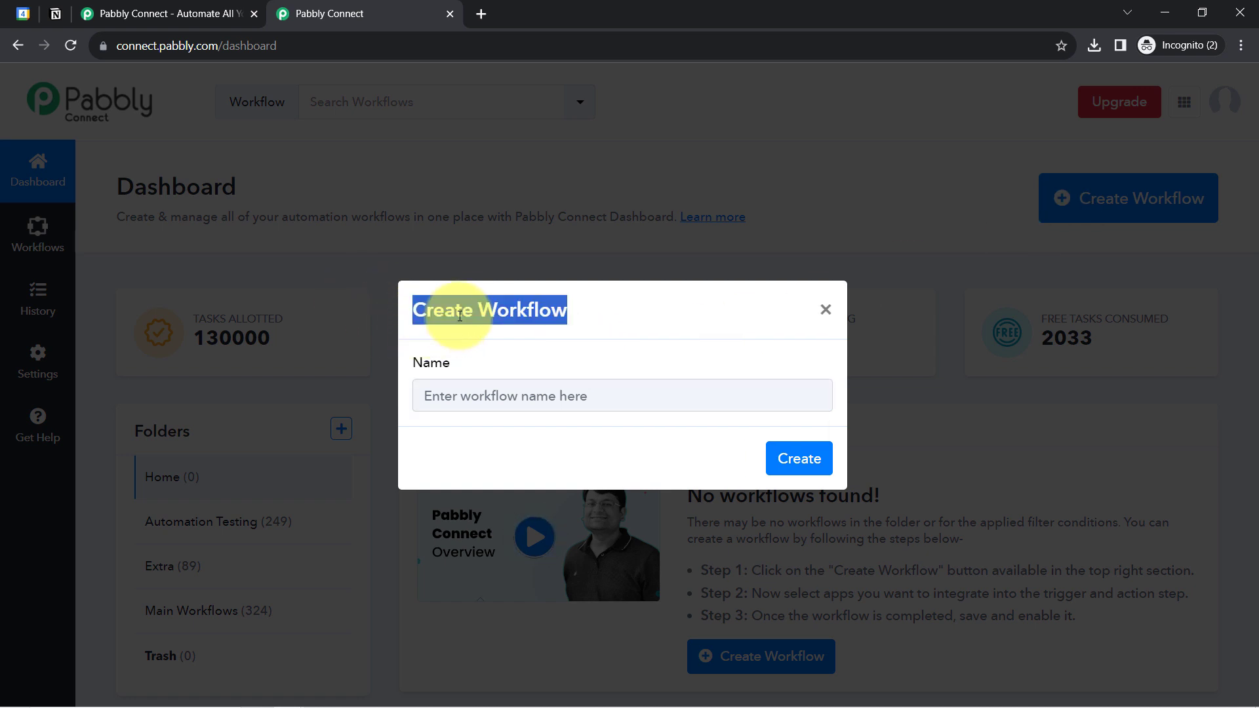
click(446, 409)
text(Add Google Calendar Events to Notion Automatically)
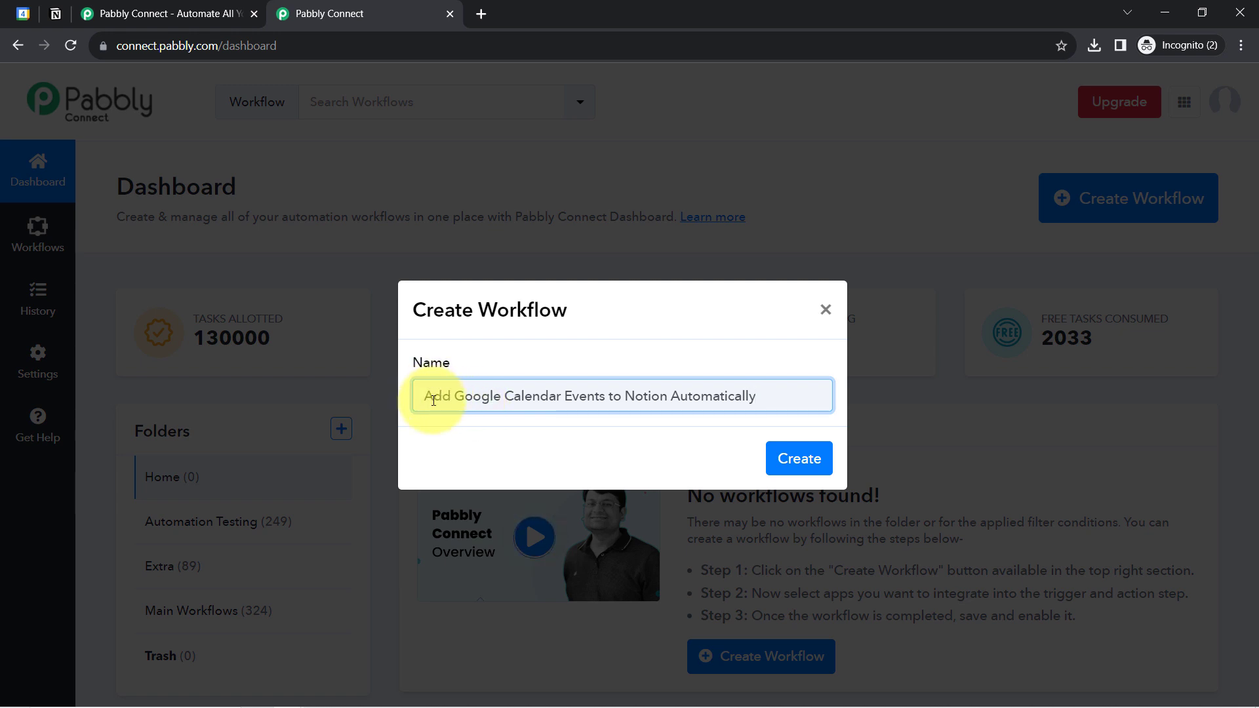
drag(482, 406, 760, 391)
click(713, 396)
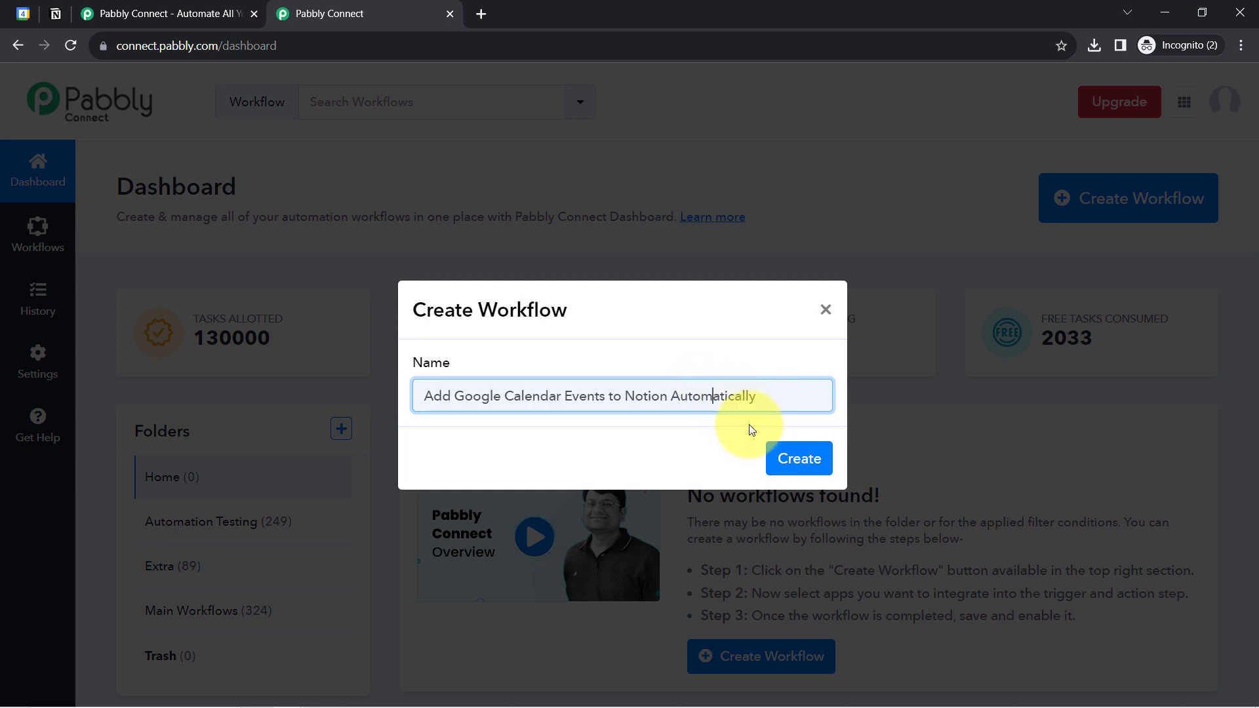
click(794, 457)
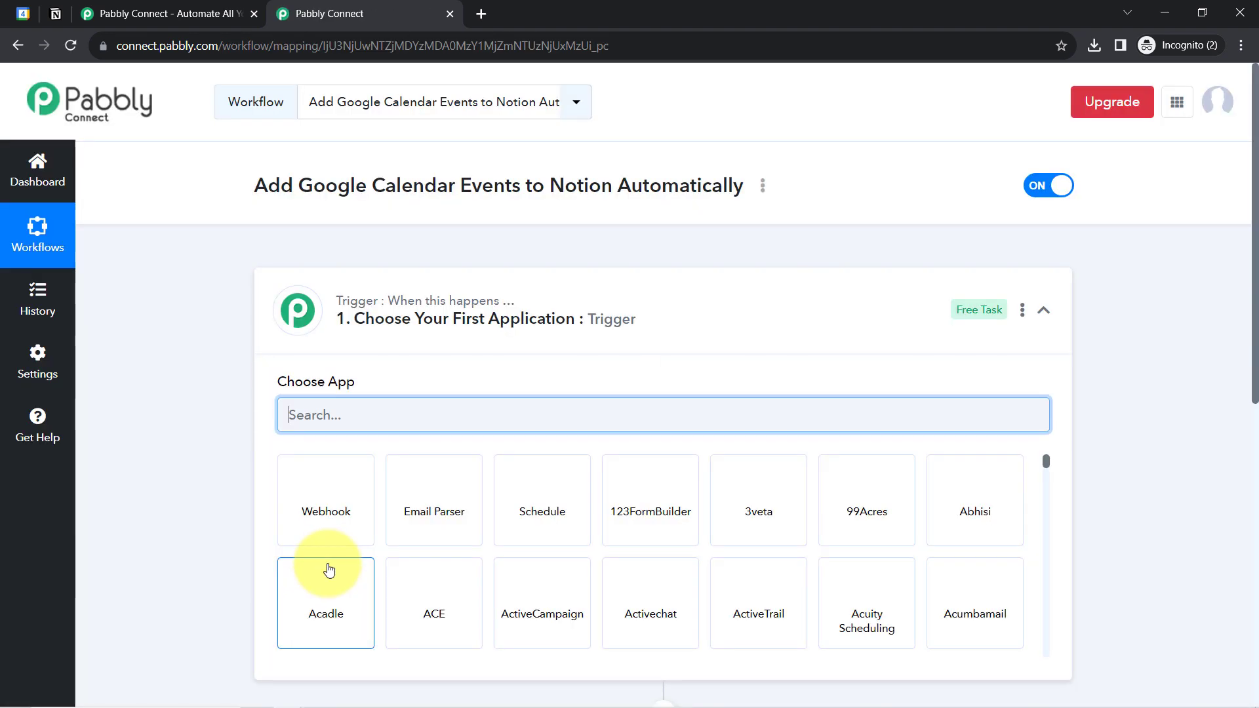
Choose Google Calendar as the workflow's trigger application, searching for it with "cale"
click(379, 321)
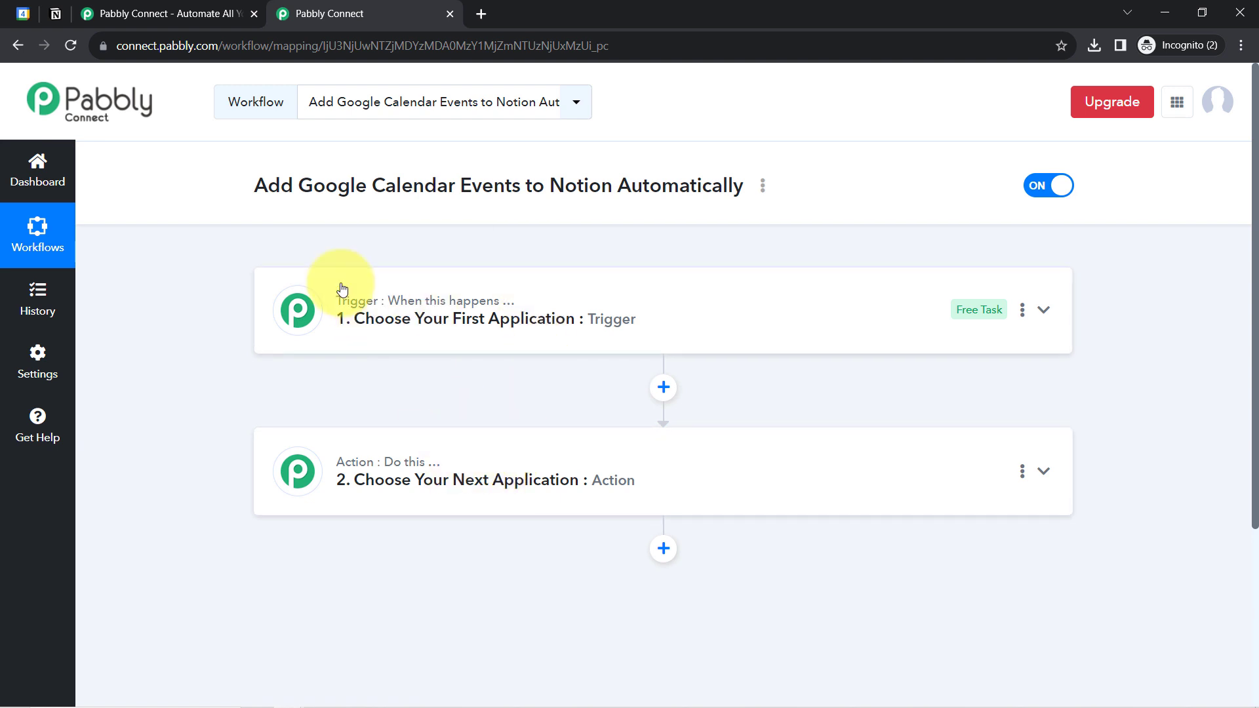
click(417, 317)
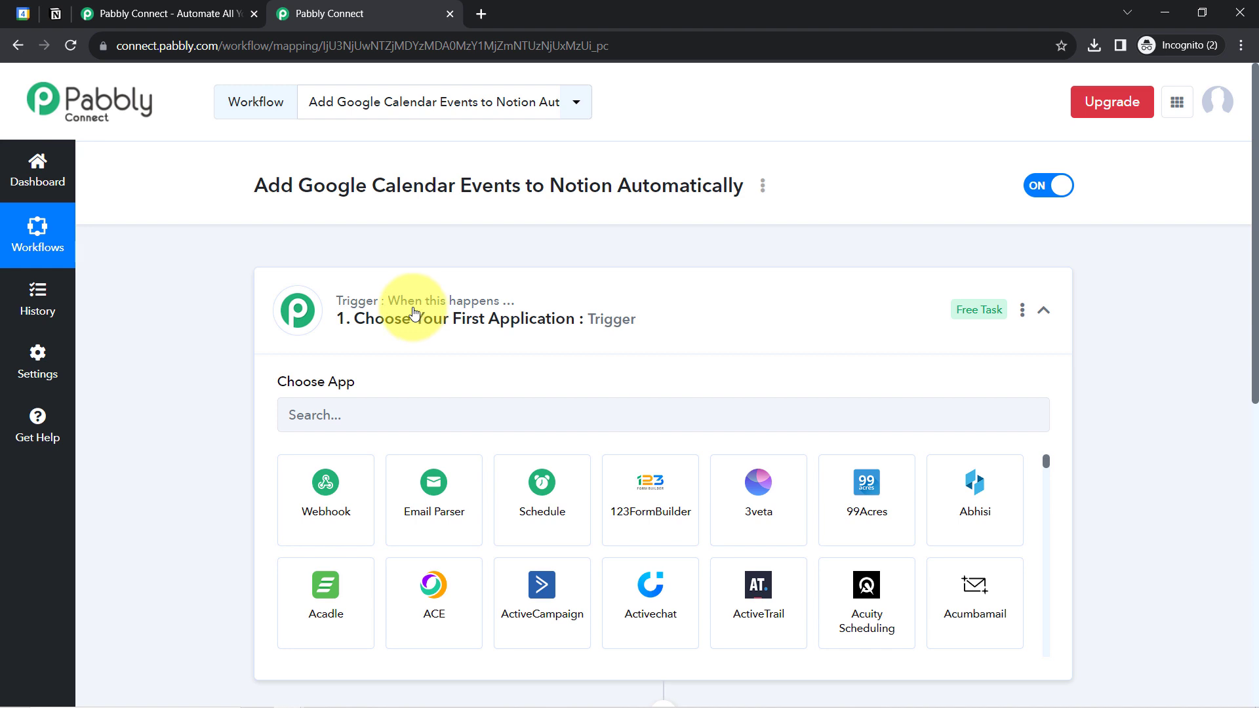
drag(268, 188, 743, 188)
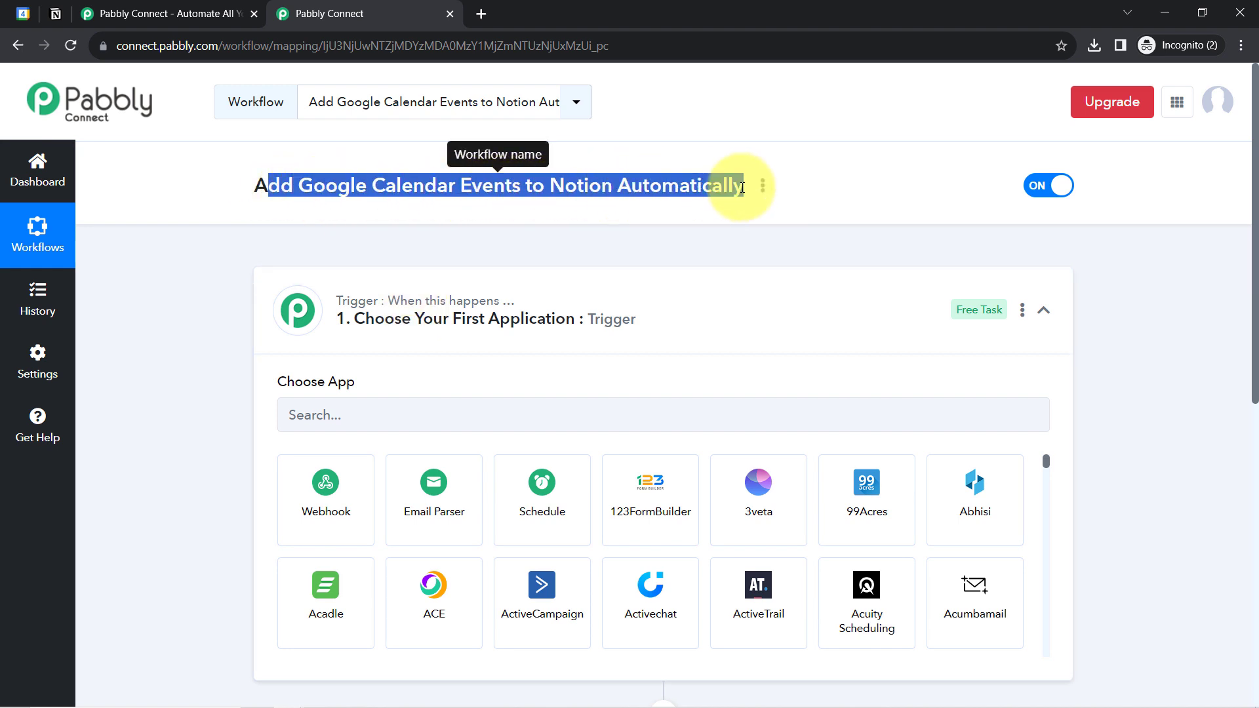
click(311, 416)
text(c)
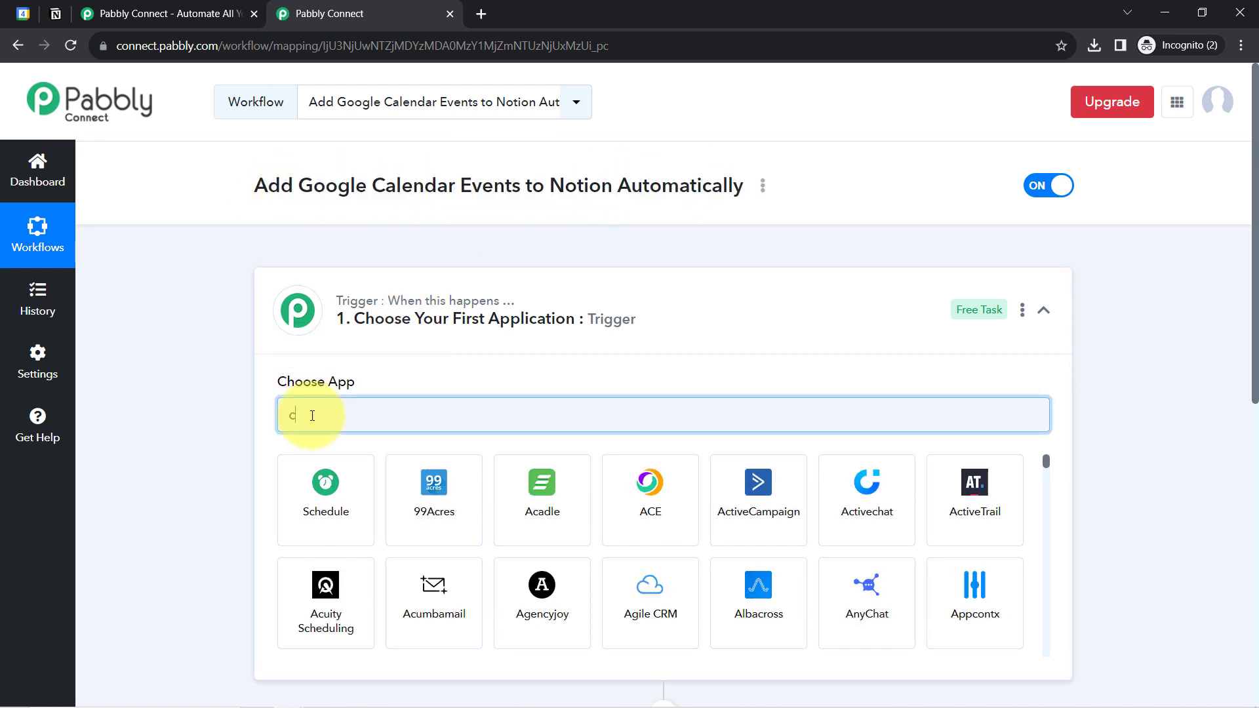
text(ale)
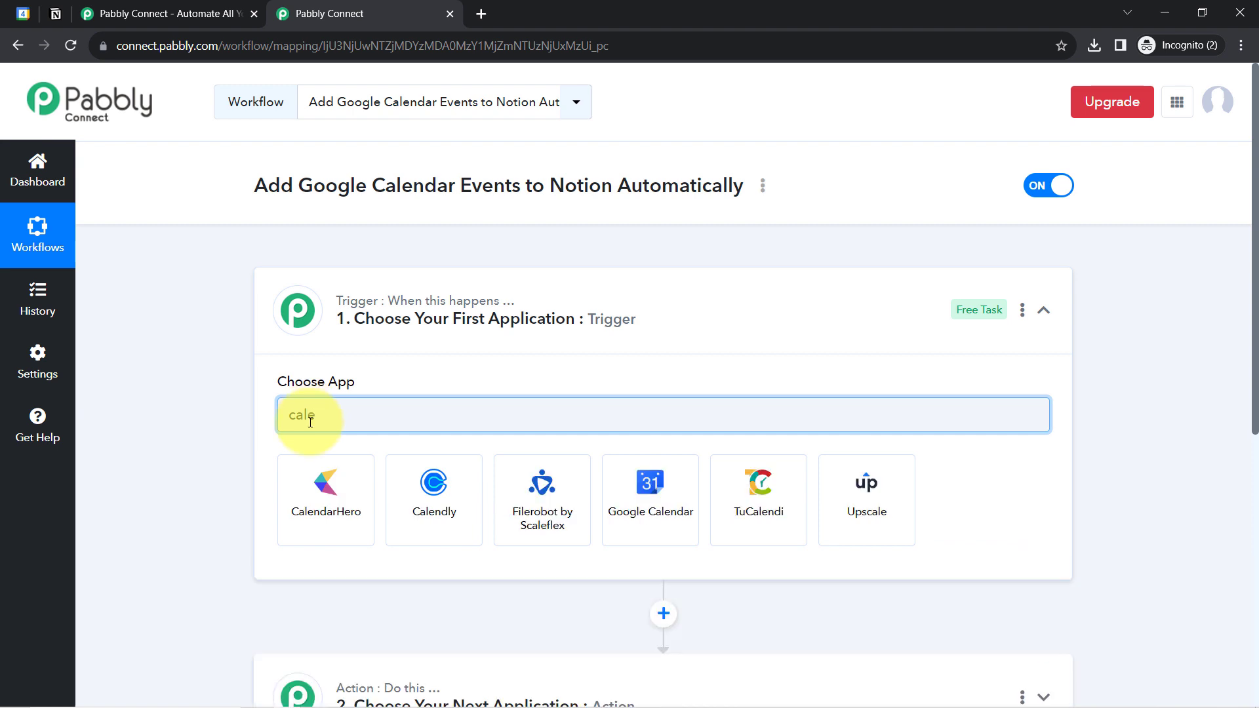
click(631, 498)
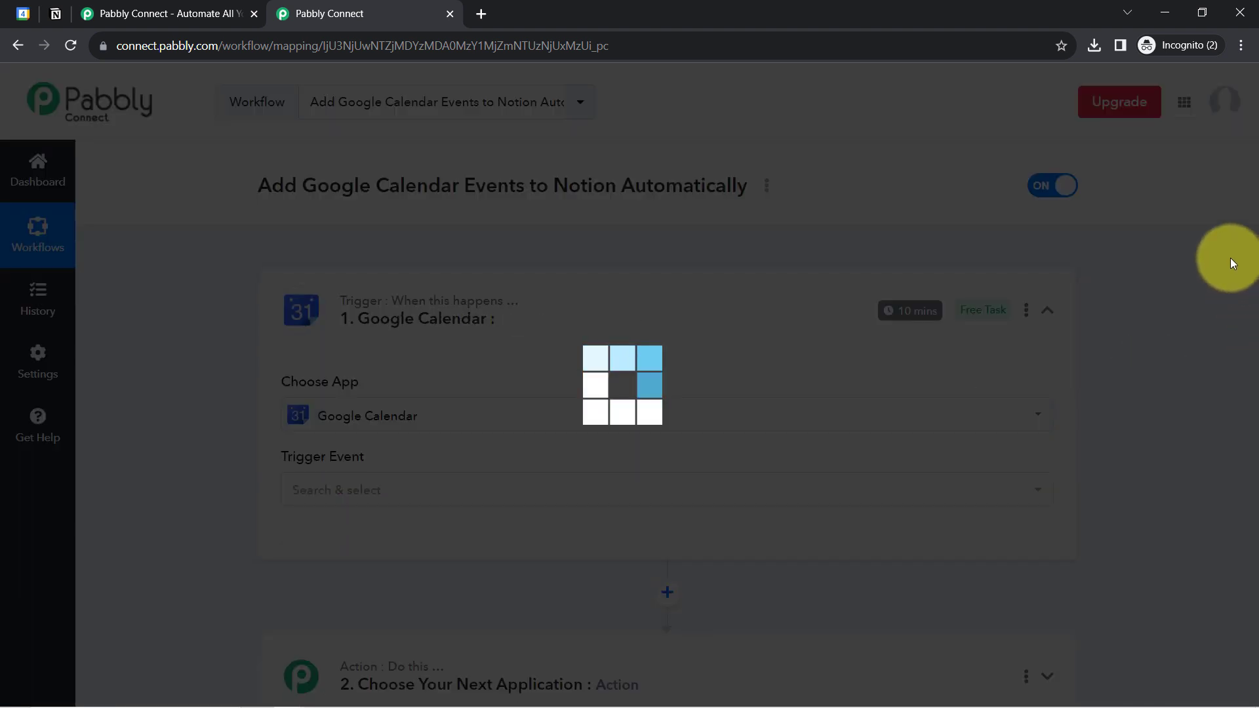
Choose Notion as the application of the workflow's action step, searching for it with "noti"
scroll(1246, 341, down, 6)
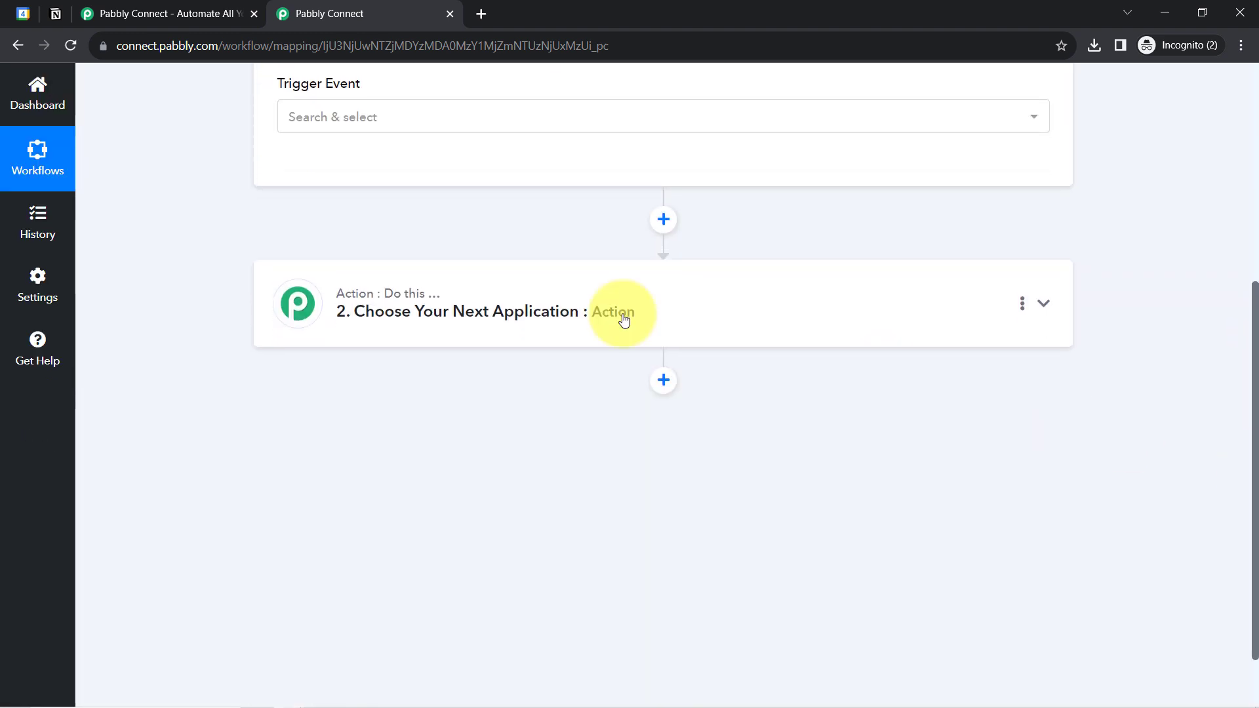
click(394, 318)
click(349, 410)
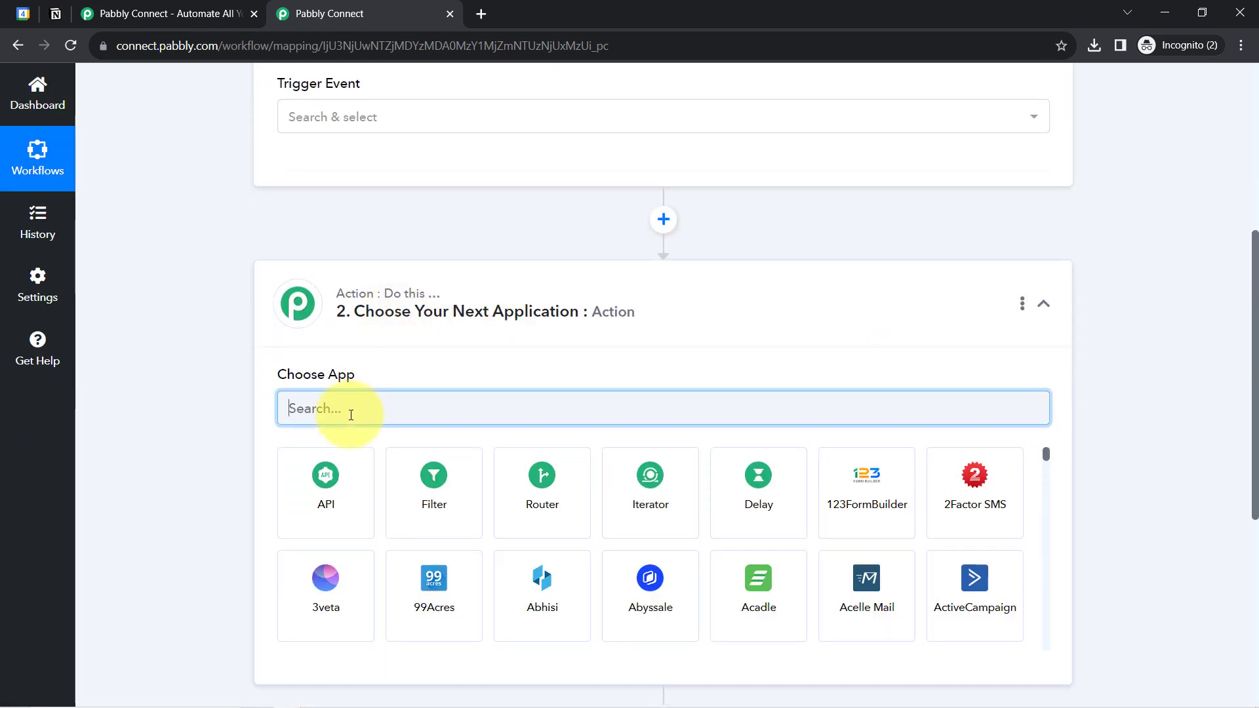
text(noti)
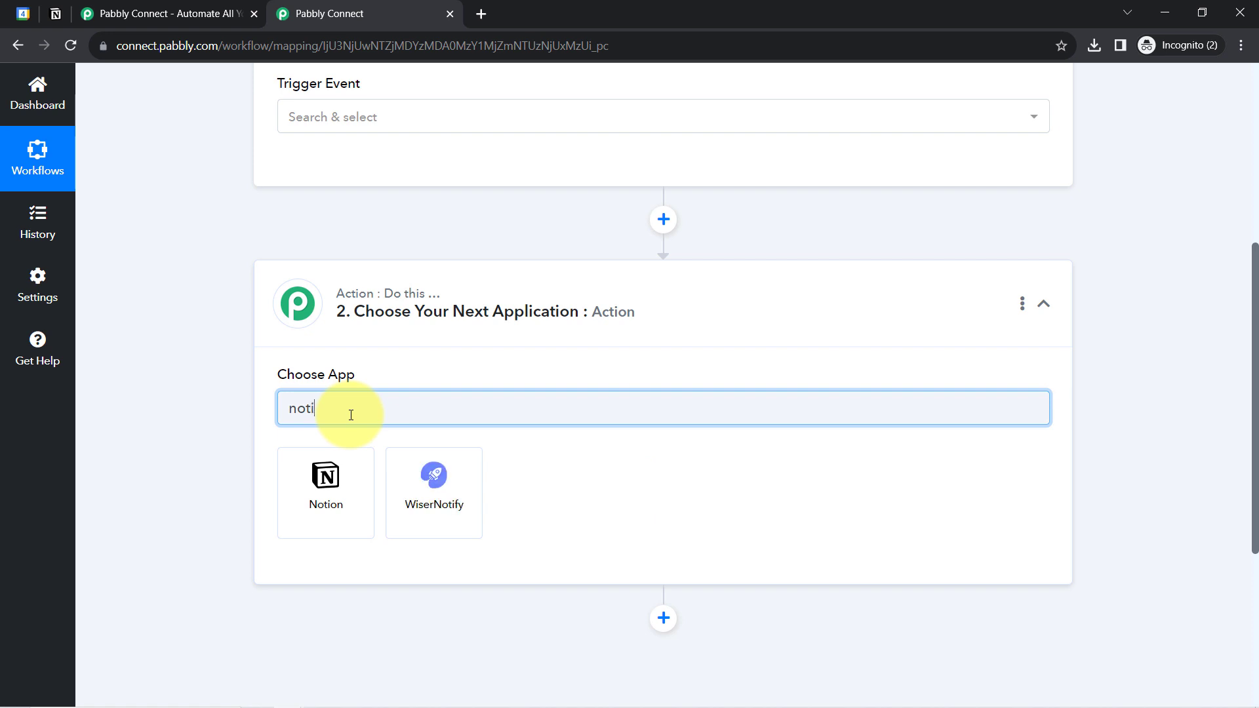
click(319, 496)
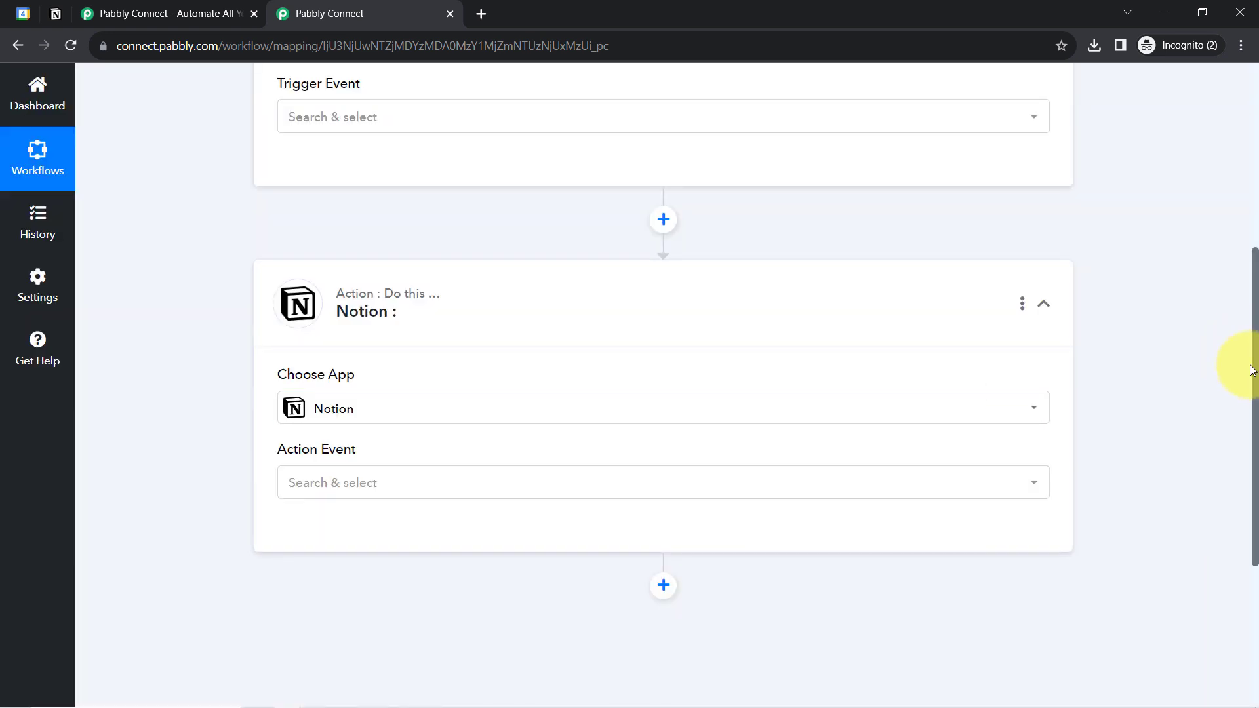
Set the trigger event of the Google Calendar step to New Event
drag(1253, 371, 1237, 197)
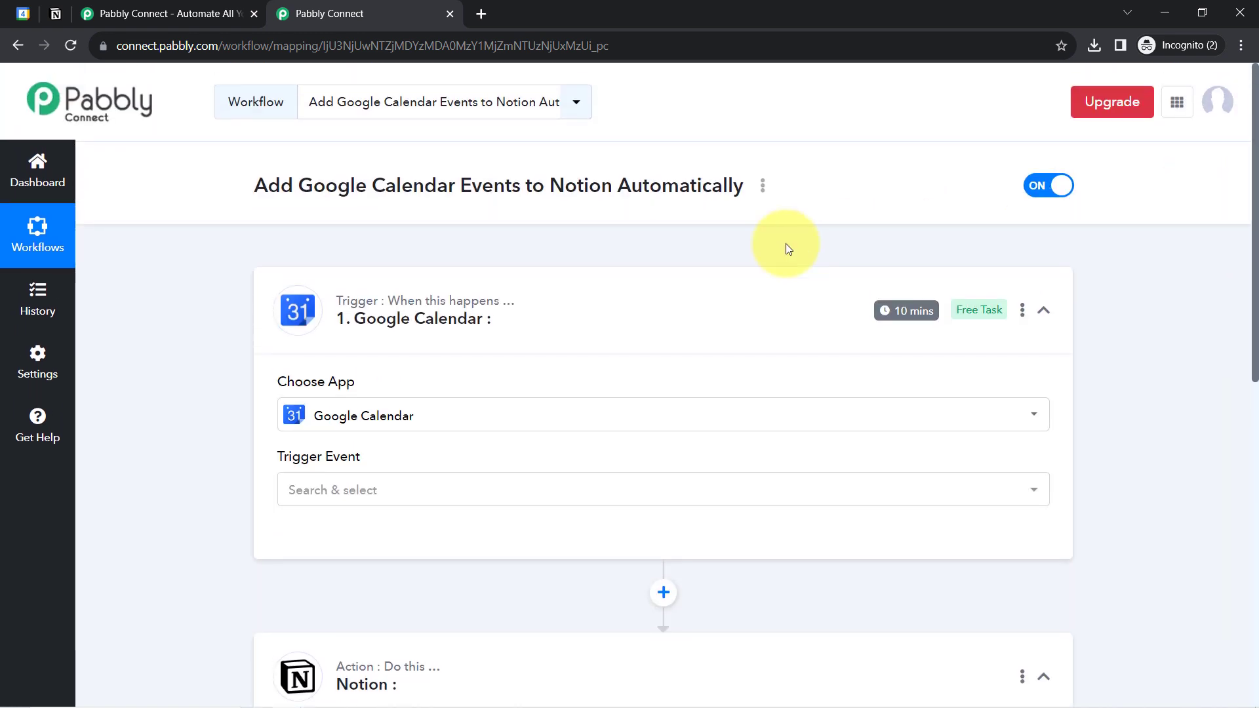
click(337, 488)
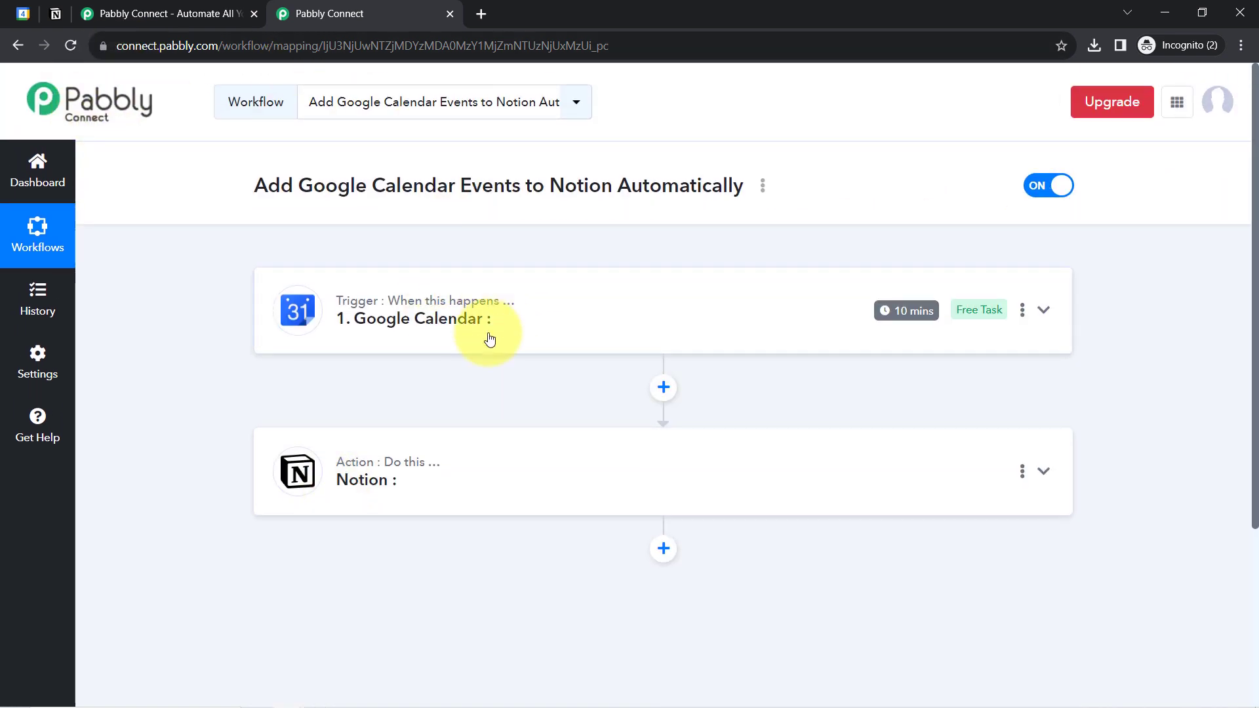
click(423, 323)
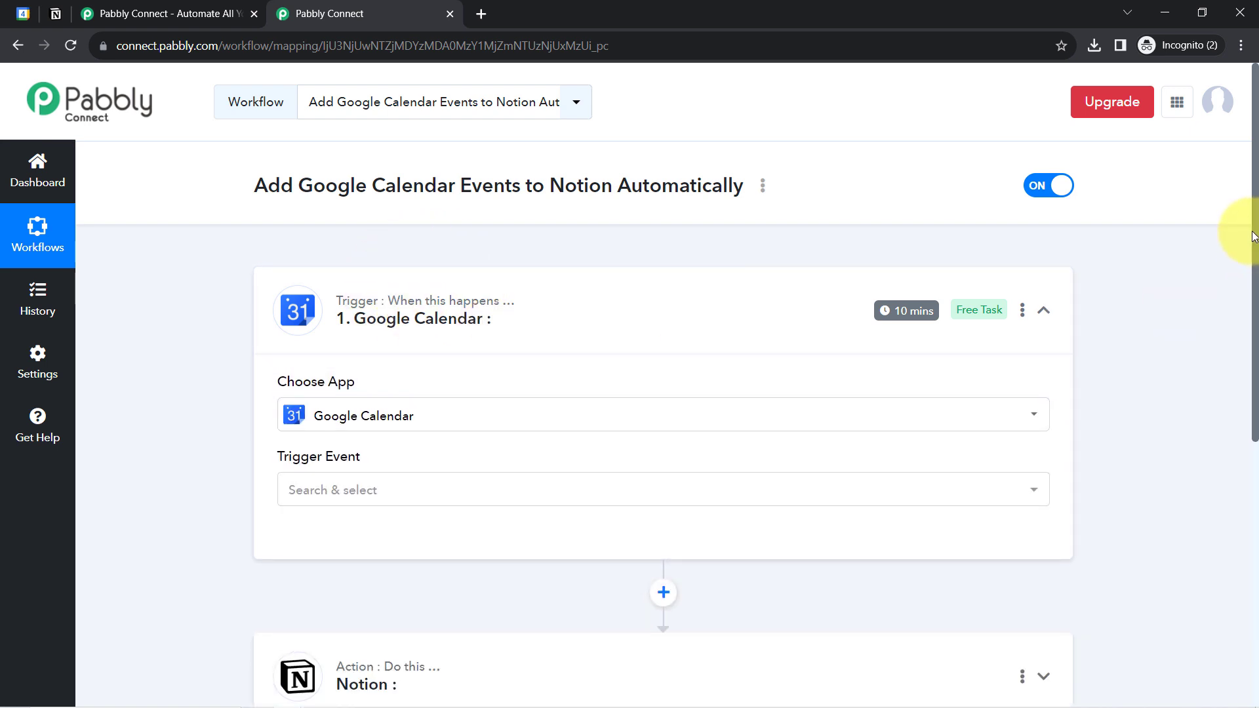
drag(1254, 236, 1238, 360)
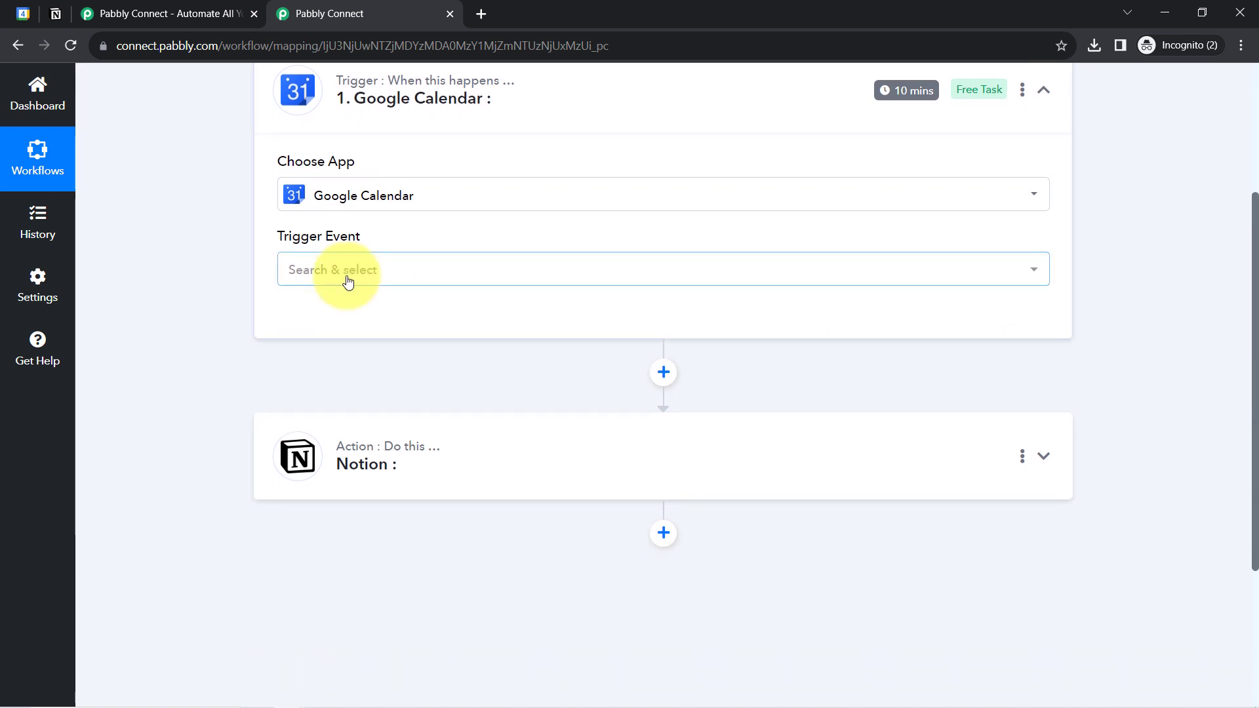
click(320, 282)
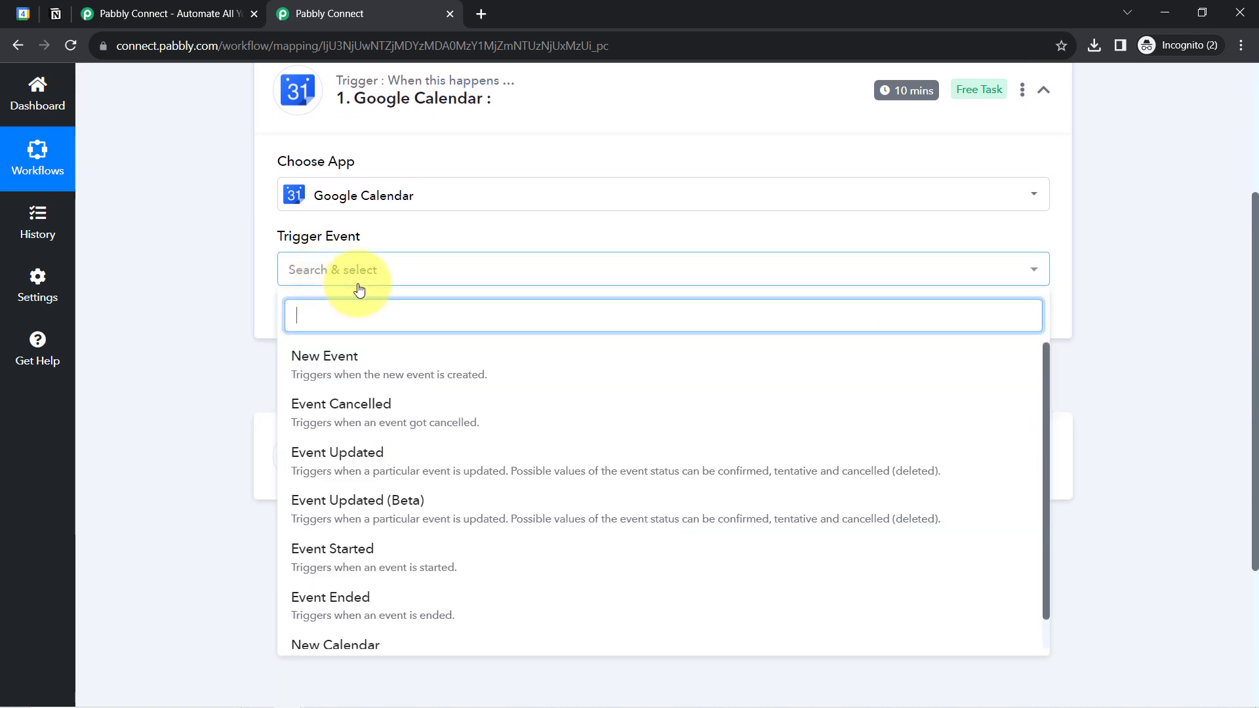
click(309, 362)
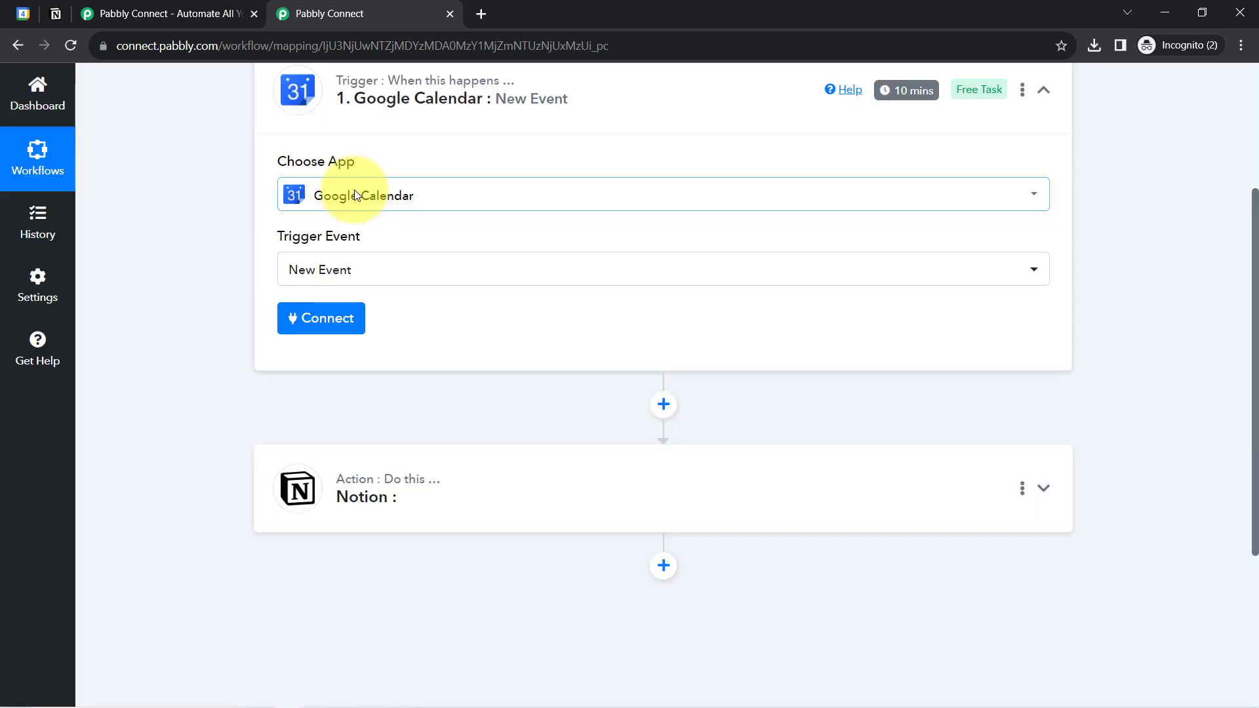
Open the account connection settings of the Google Calendar trigger
click(23, 13)
click(351, 13)
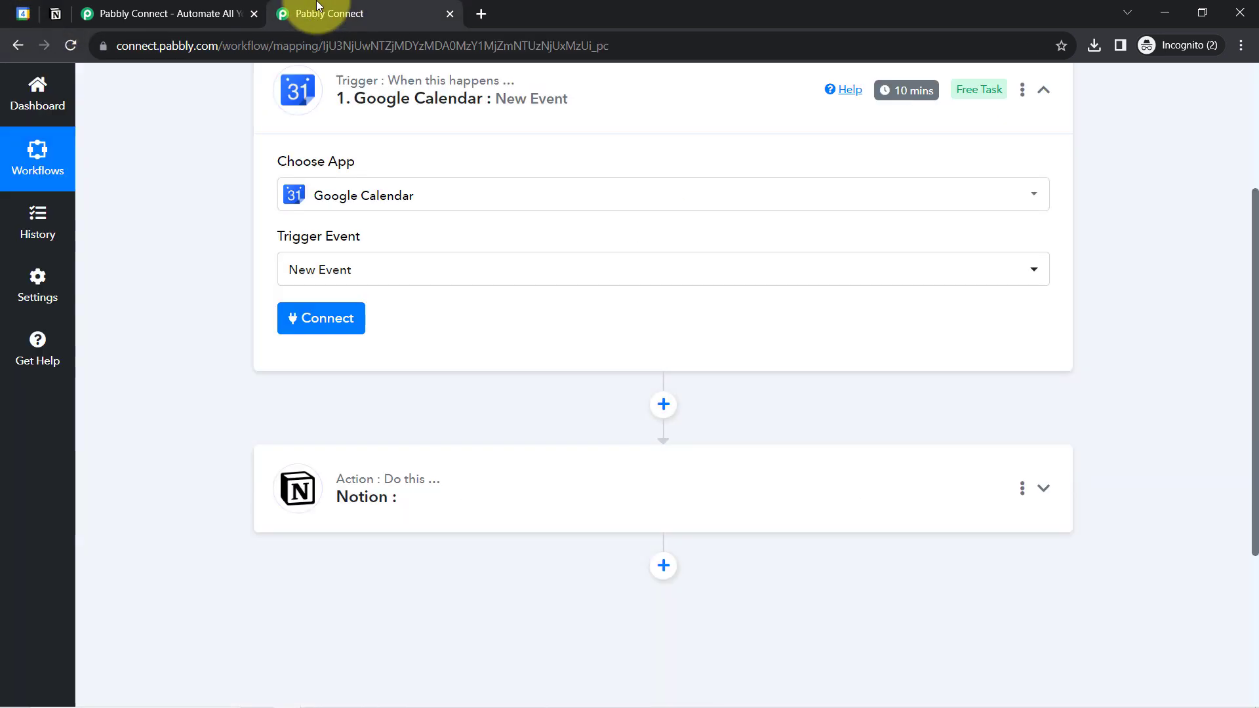
click(308, 318)
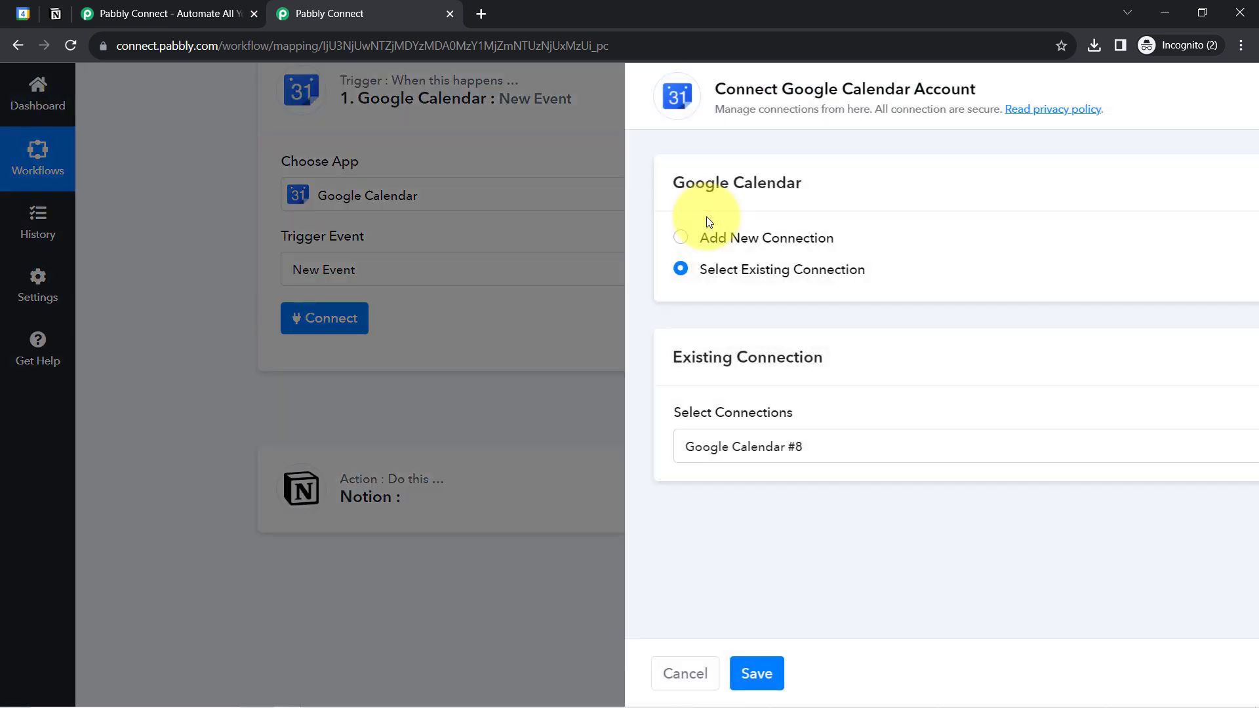
click(692, 235)
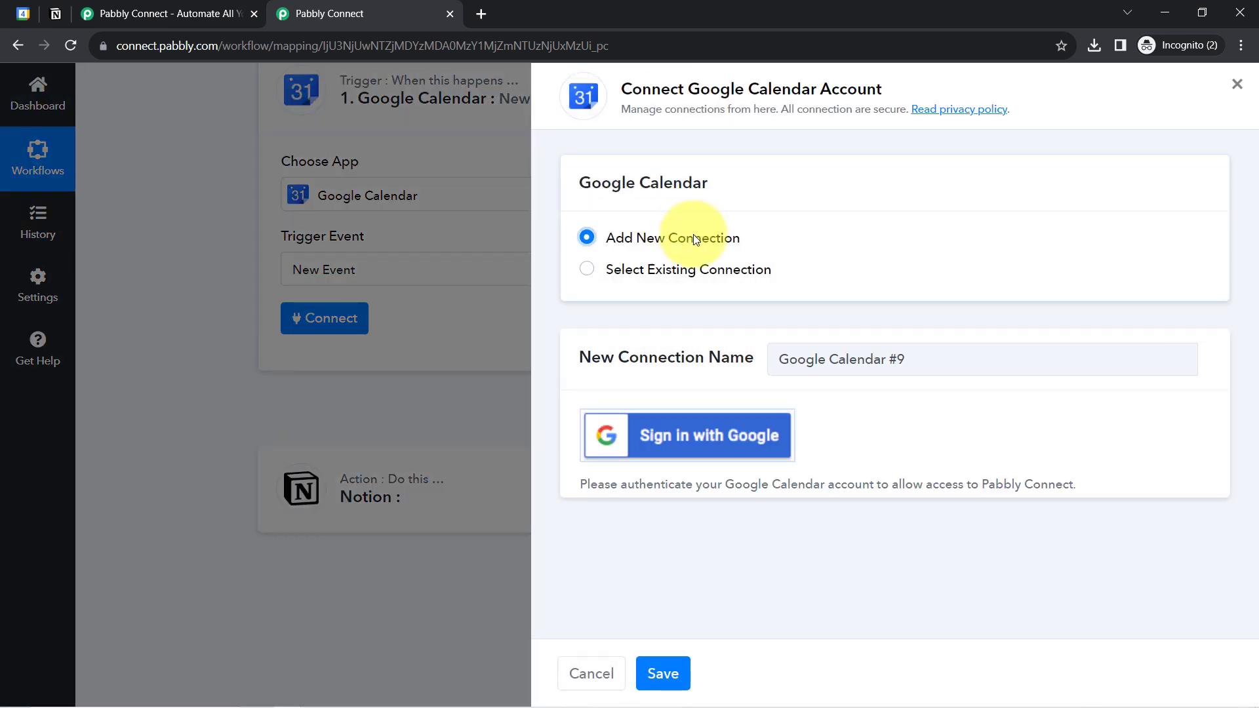
click(686, 437)
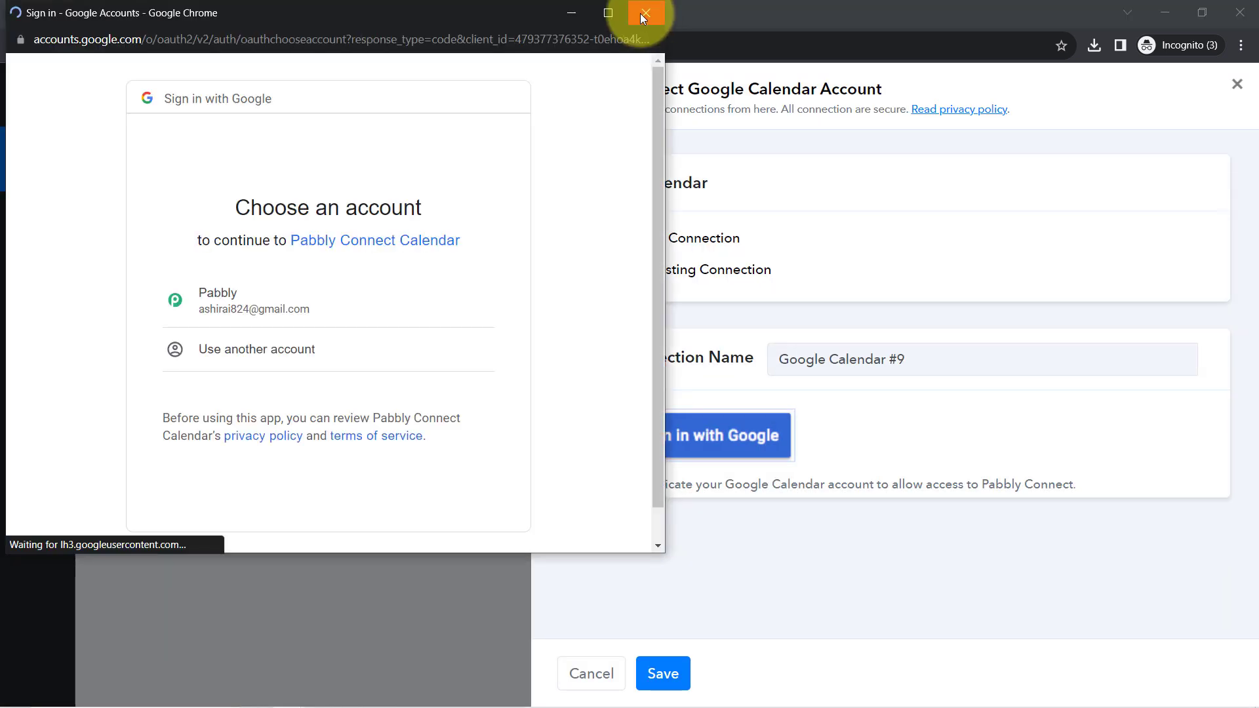
click(640, 13)
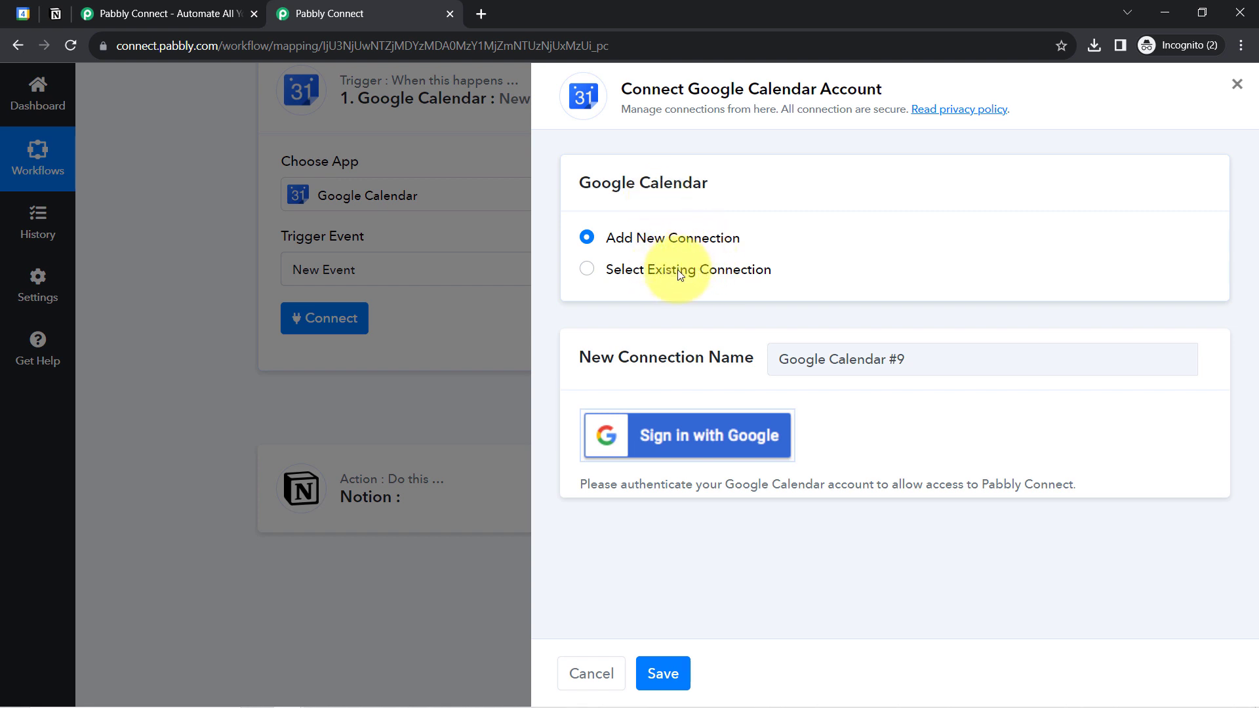
Connect the trigger through the existing connection Google Calendar #8 and save it
click(588, 270)
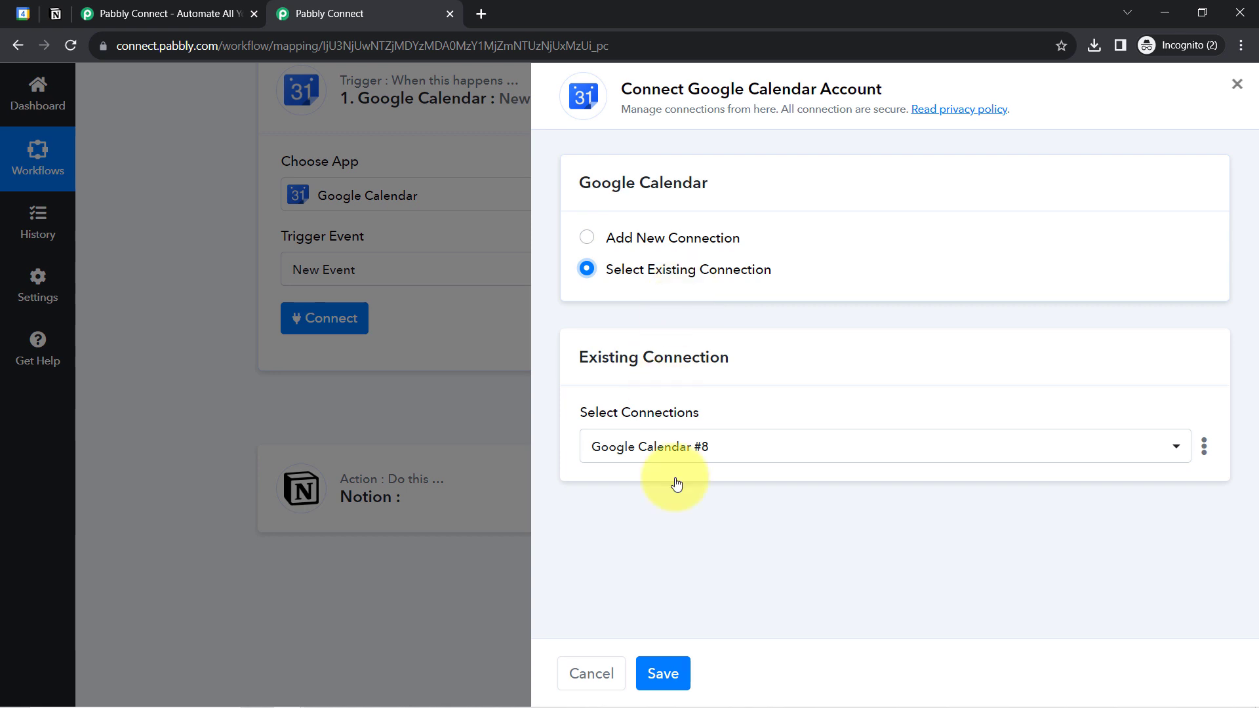
click(666, 681)
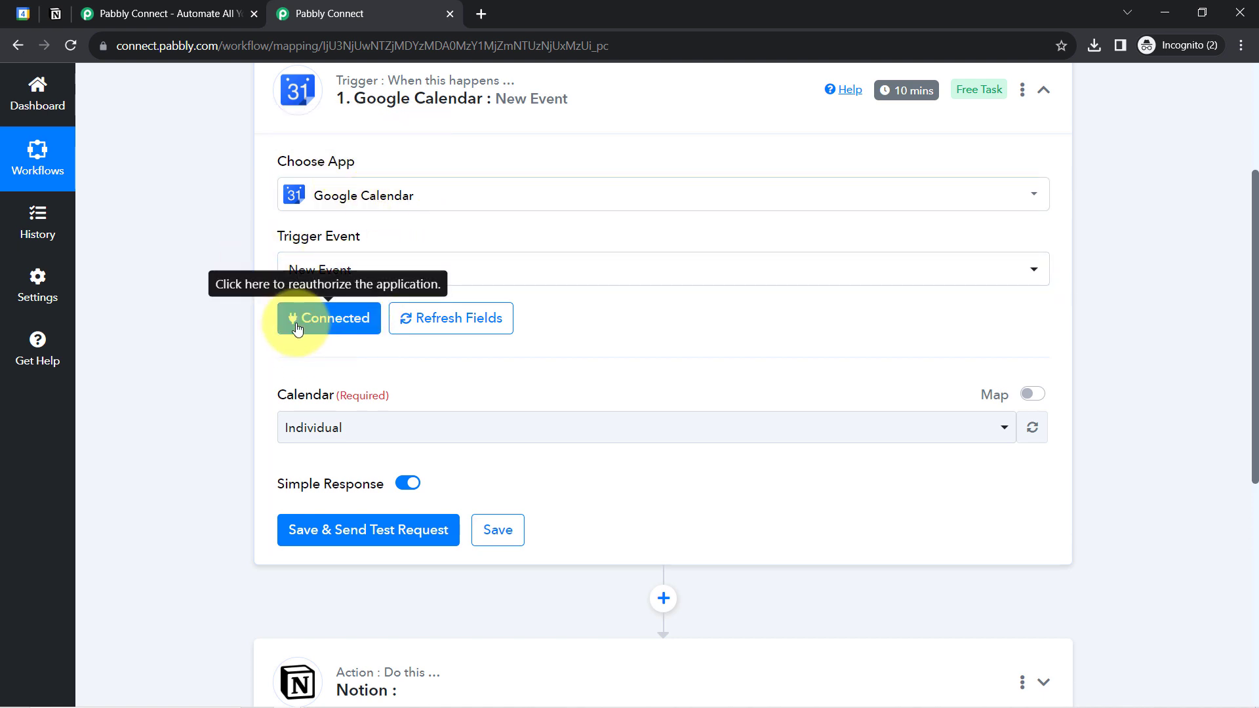
Compare the calendars listed in Google Calendar with the trigger's calendar options in Pabbly Connect, and return to Google Calendar
click(23, 9)
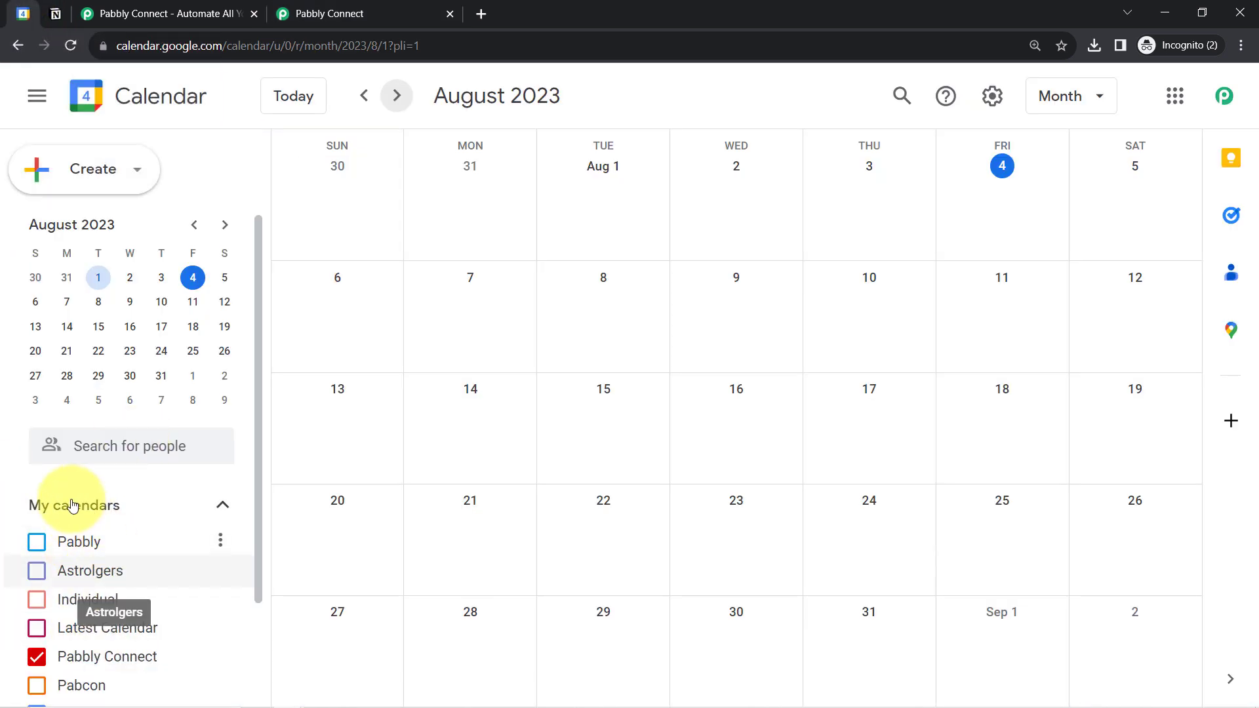
scroll(77, 551, down, 2)
scroll(92, 444, up, 2)
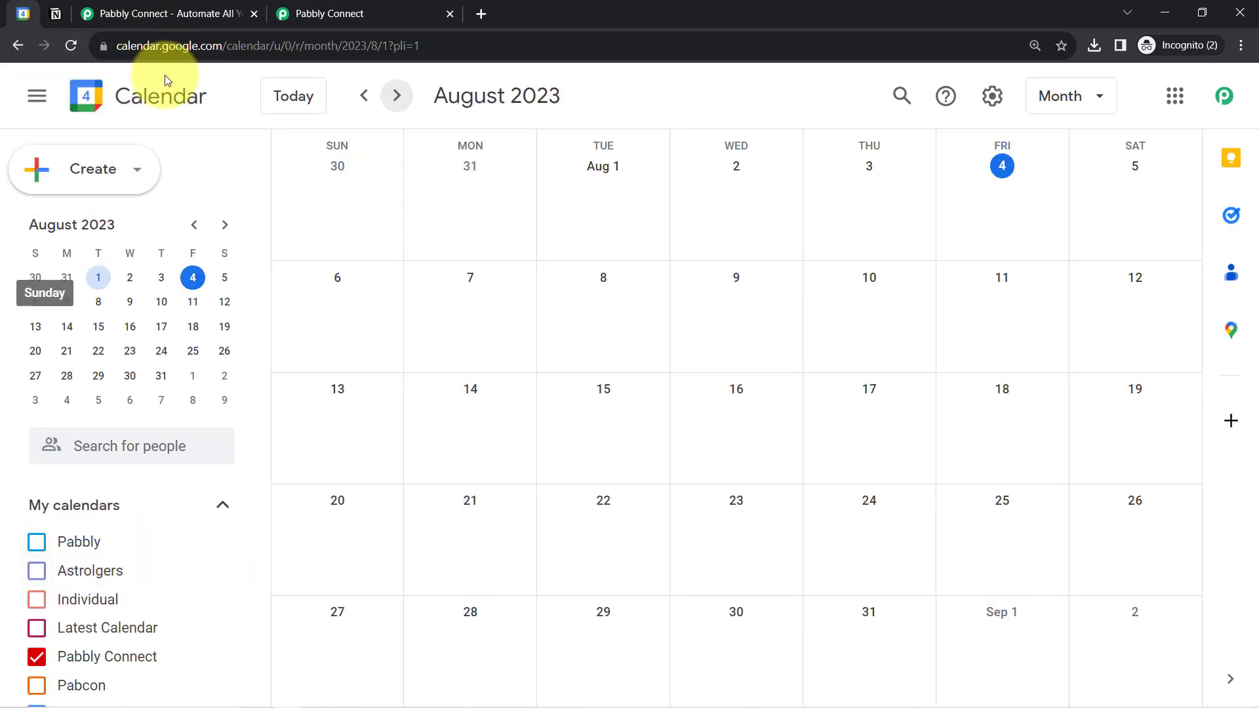
click(337, 8)
click(308, 438)
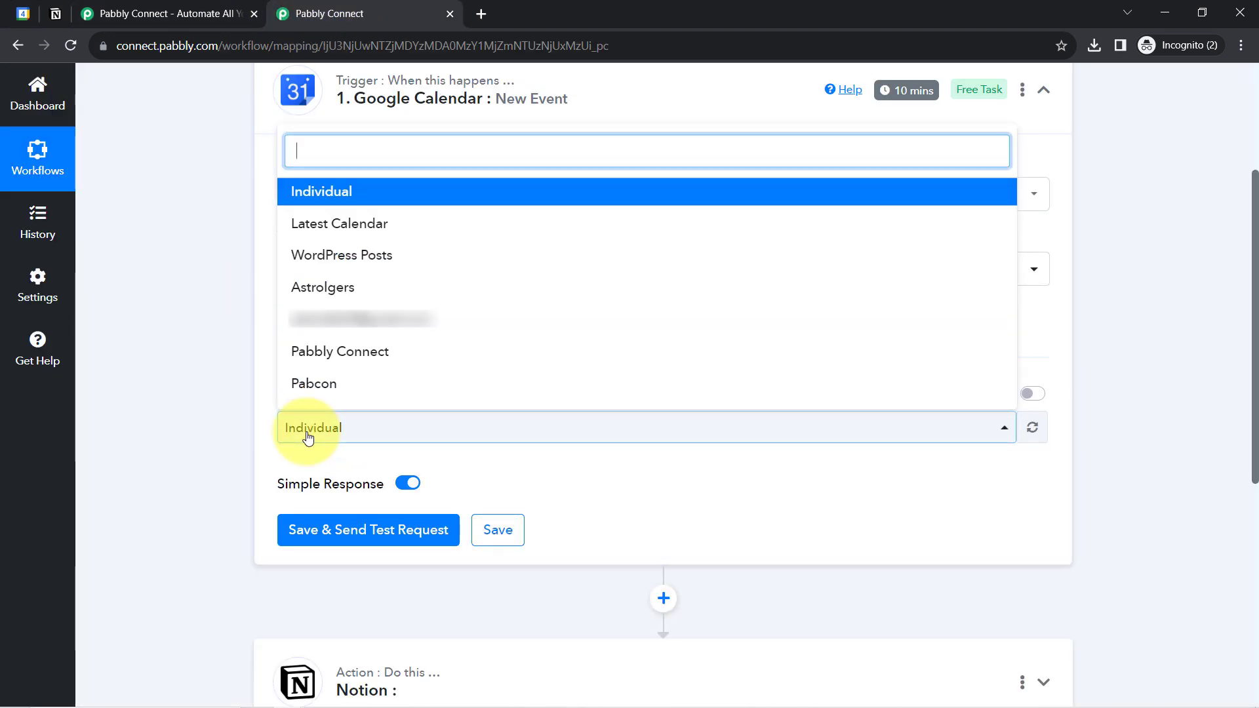
click(309, 438)
click(23, 13)
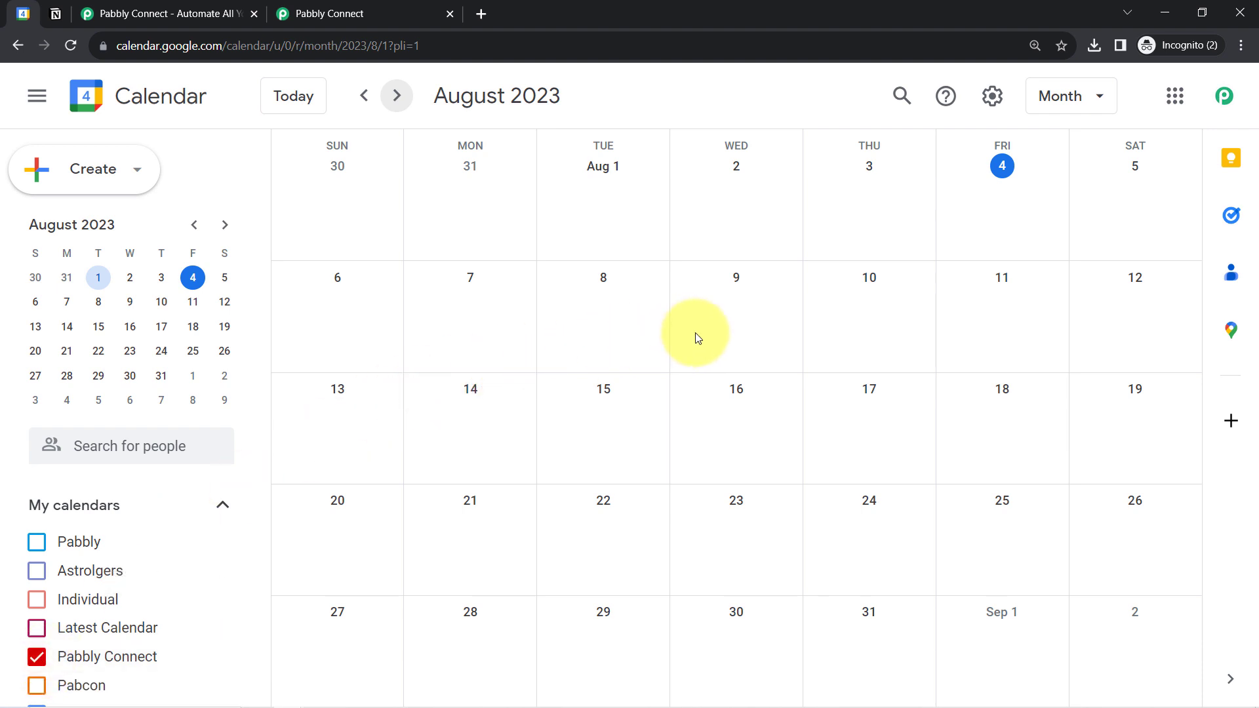
click(603, 278)
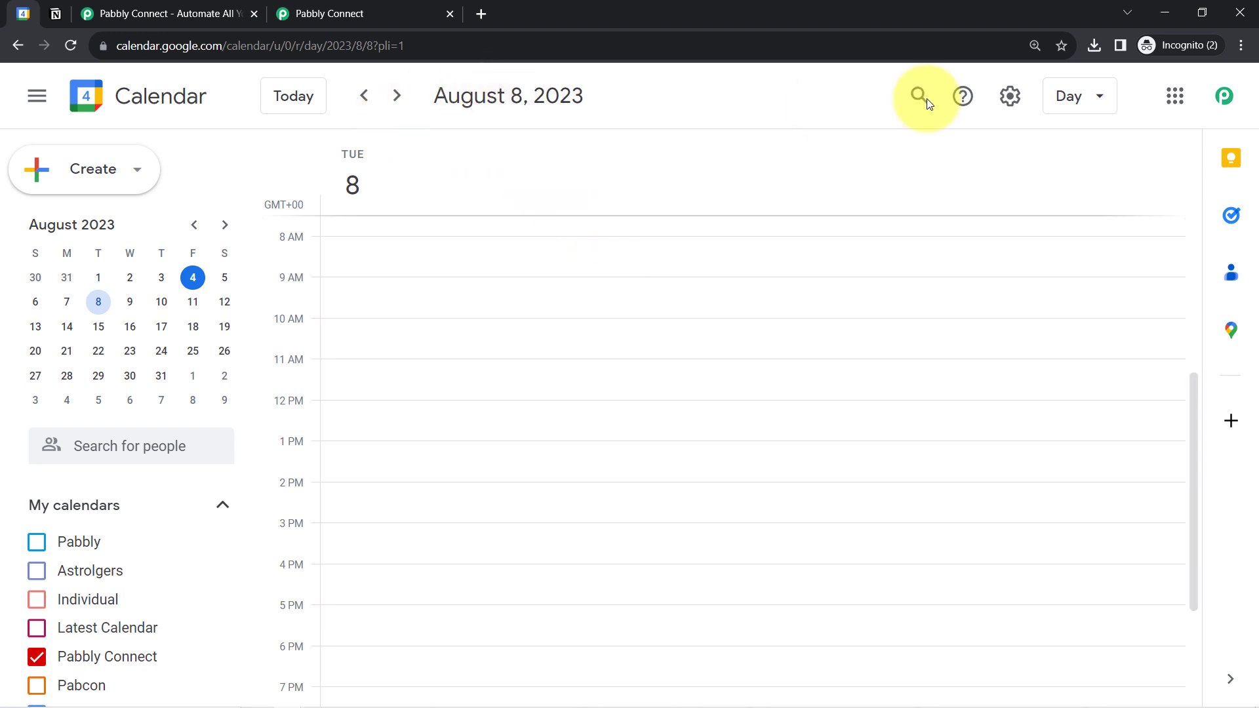
click(1069, 99)
click(936, 231)
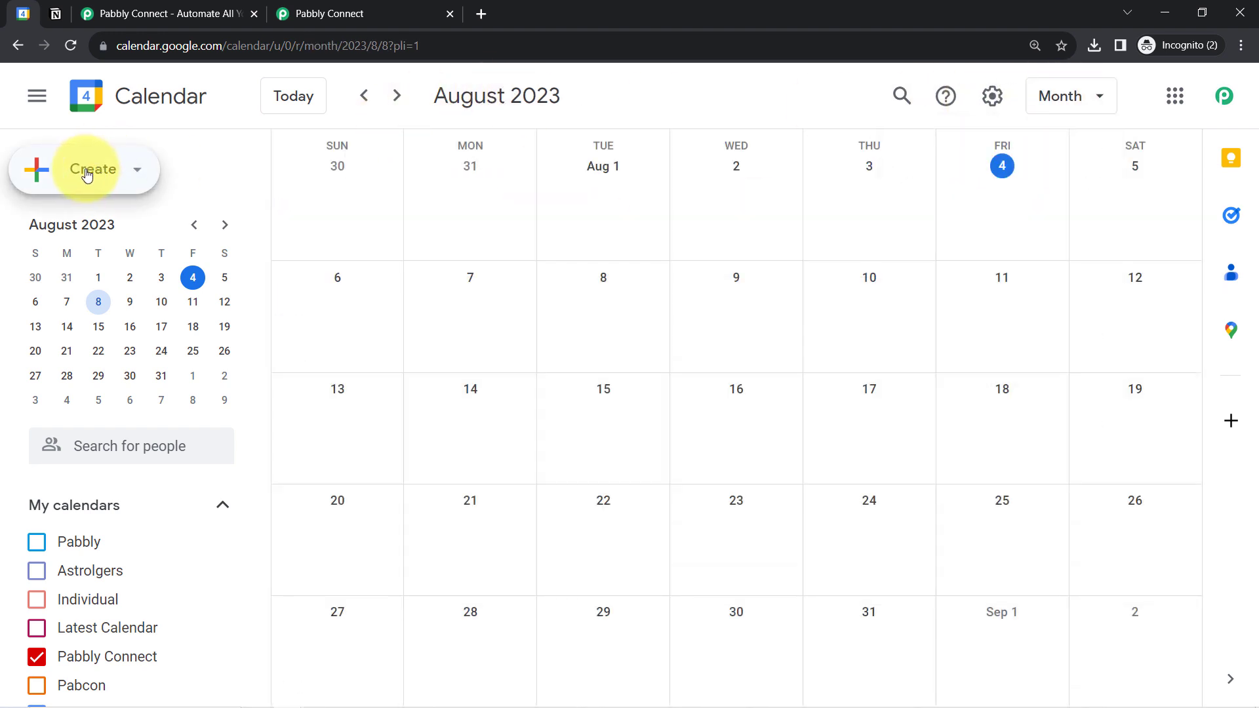
Create a calendar event on August 8, title it as a meeting with the attendee's name, and set its start time to 9:00am
click(85, 172)
click(558, 289)
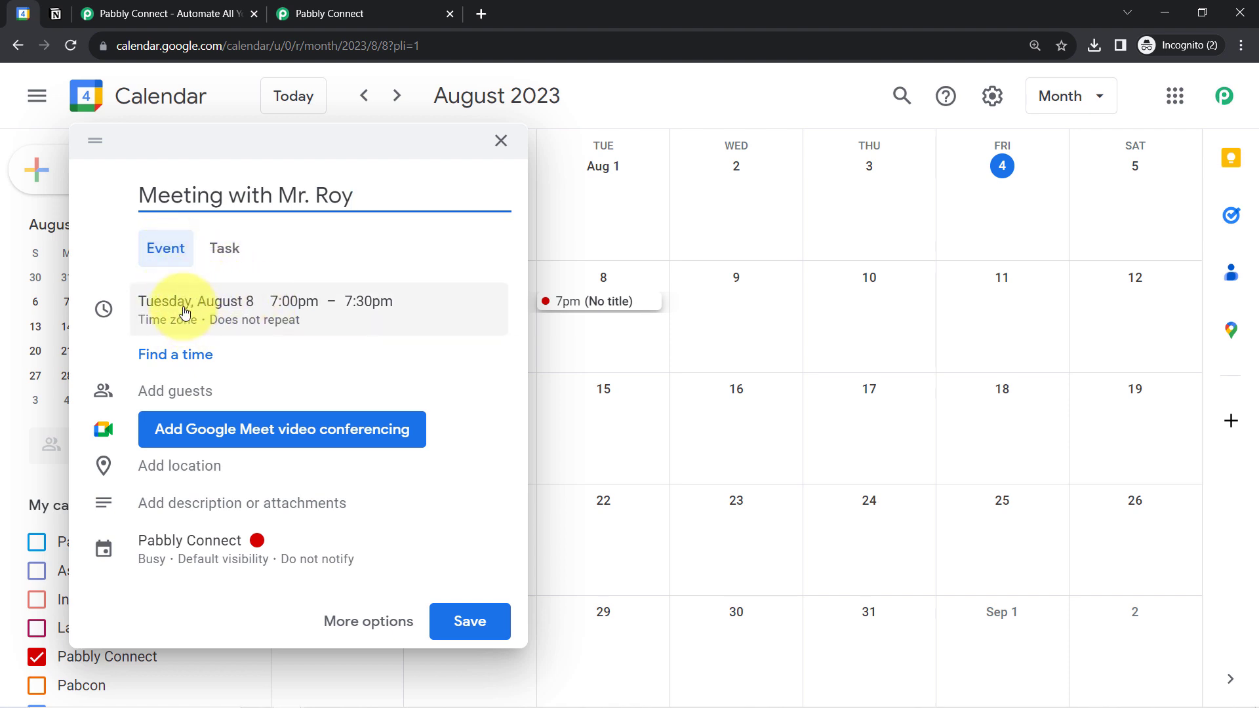
click(301, 303)
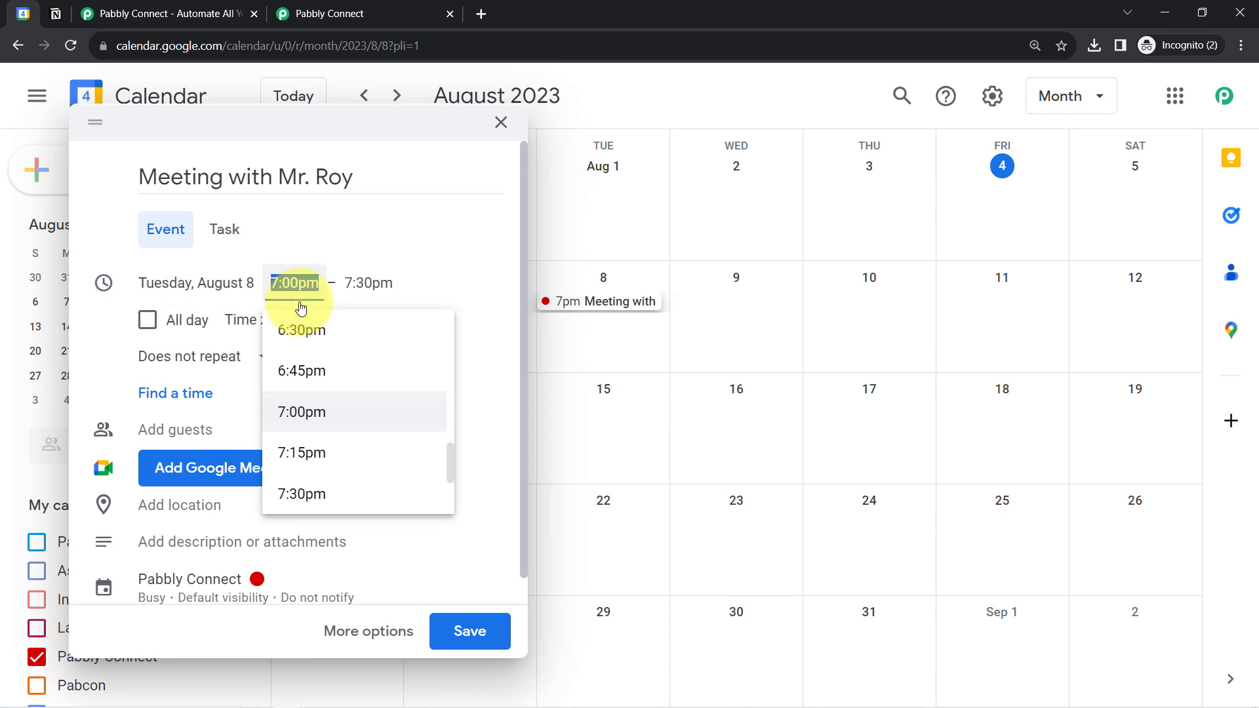
drag(449, 441, 445, 379)
click(301, 448)
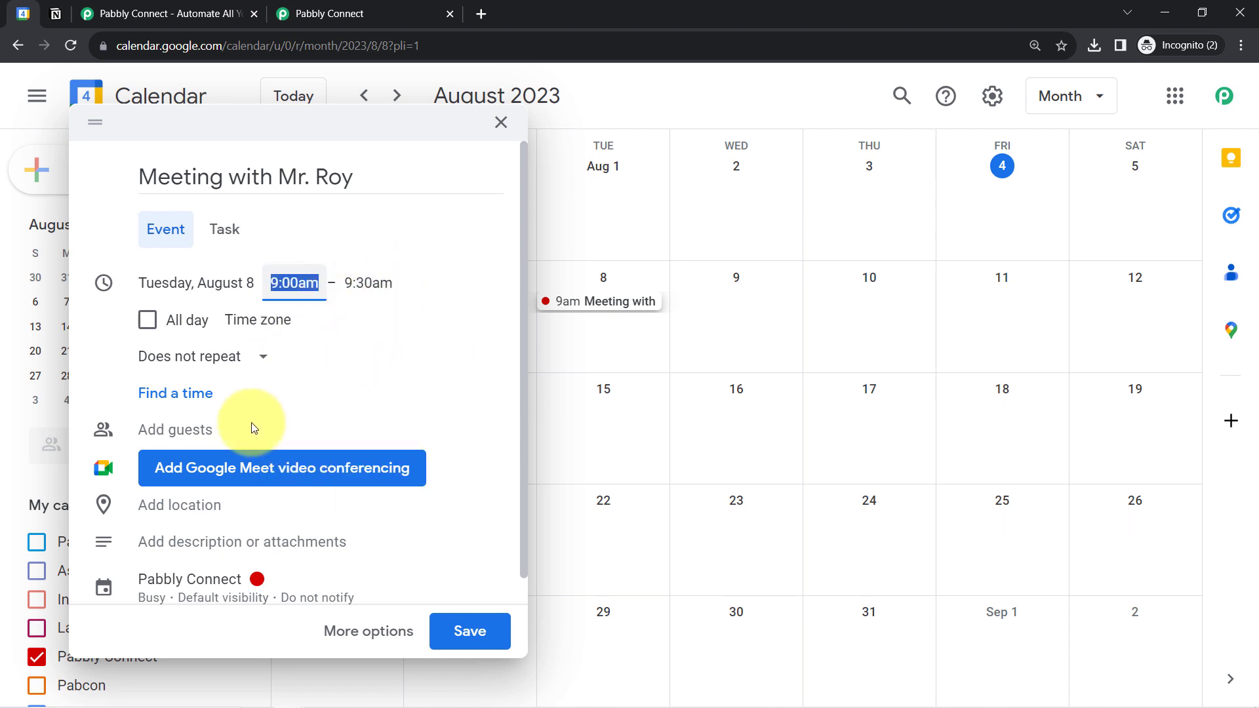
Set the event's location to Bhopal, Madhya Pradesh, India, searching for it with "bhopal"
click(174, 430)
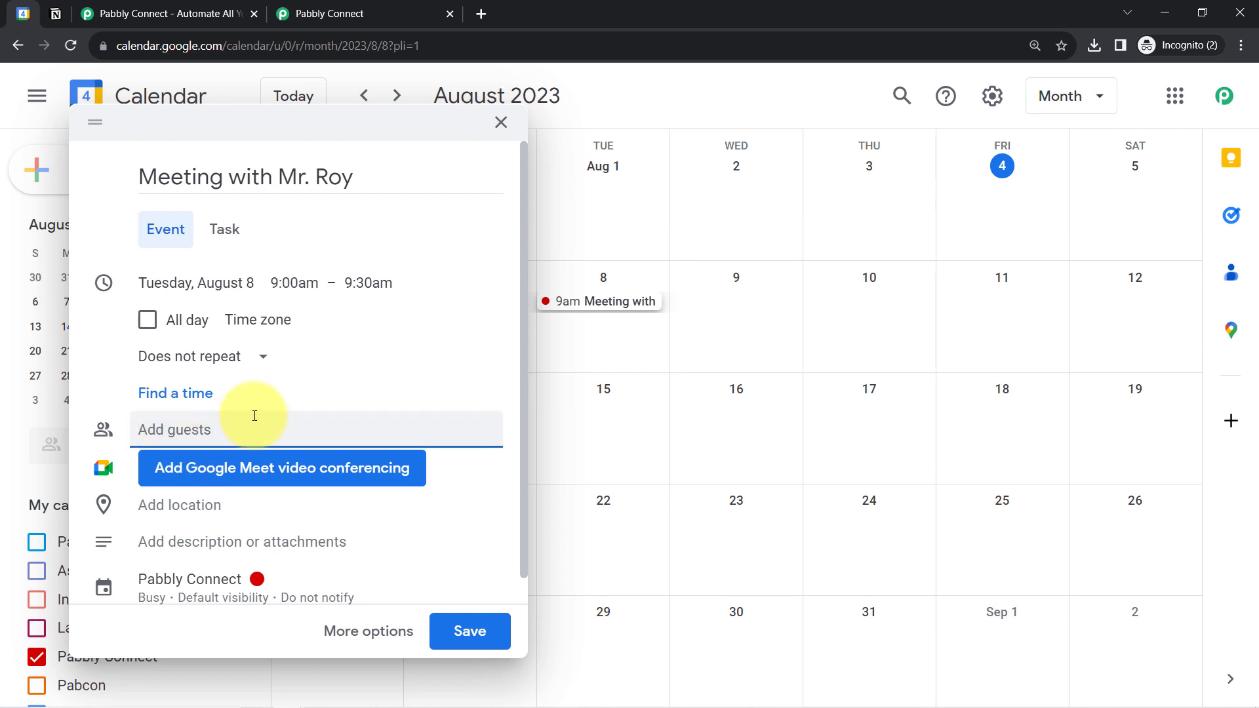
scroll(230, 442, down, 1)
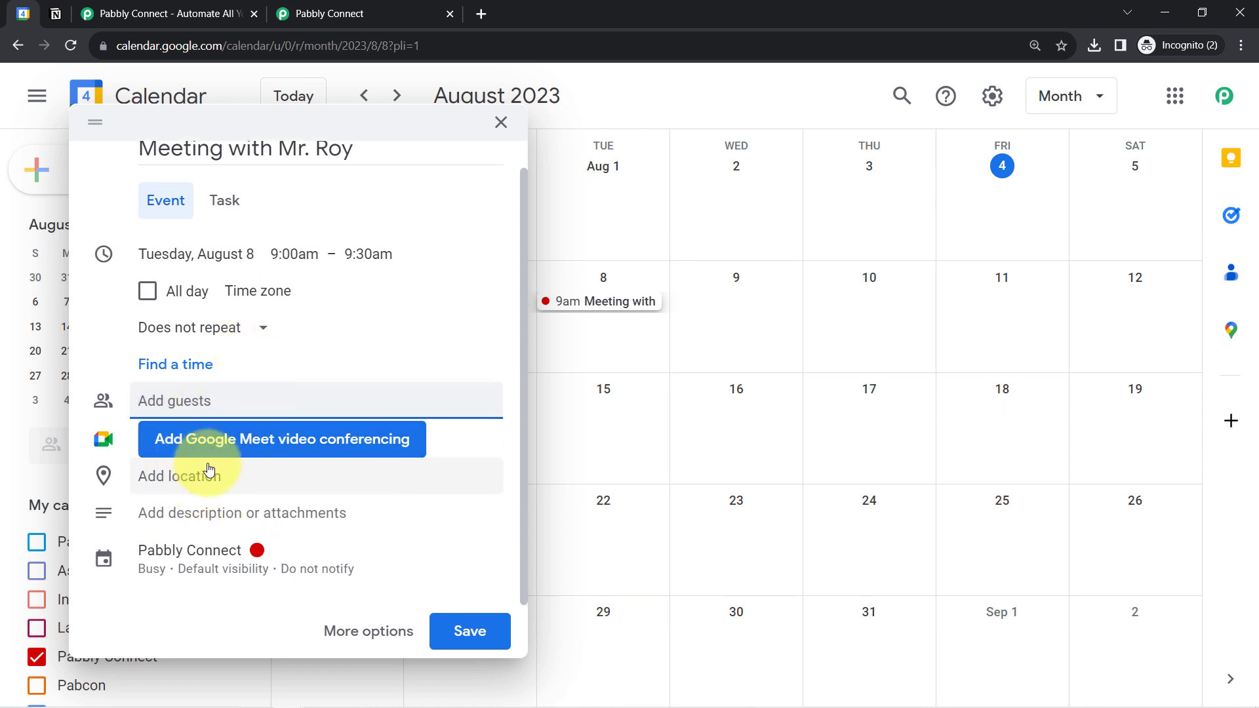
click(187, 494)
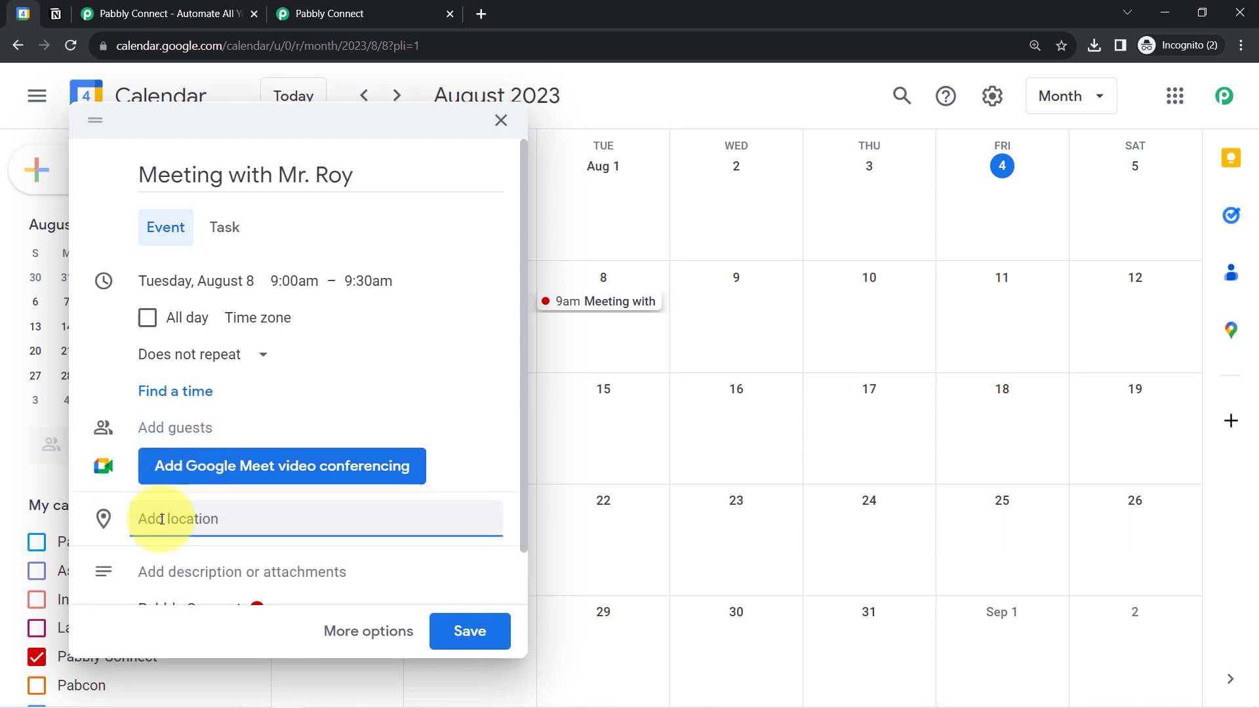
text(bhopal)
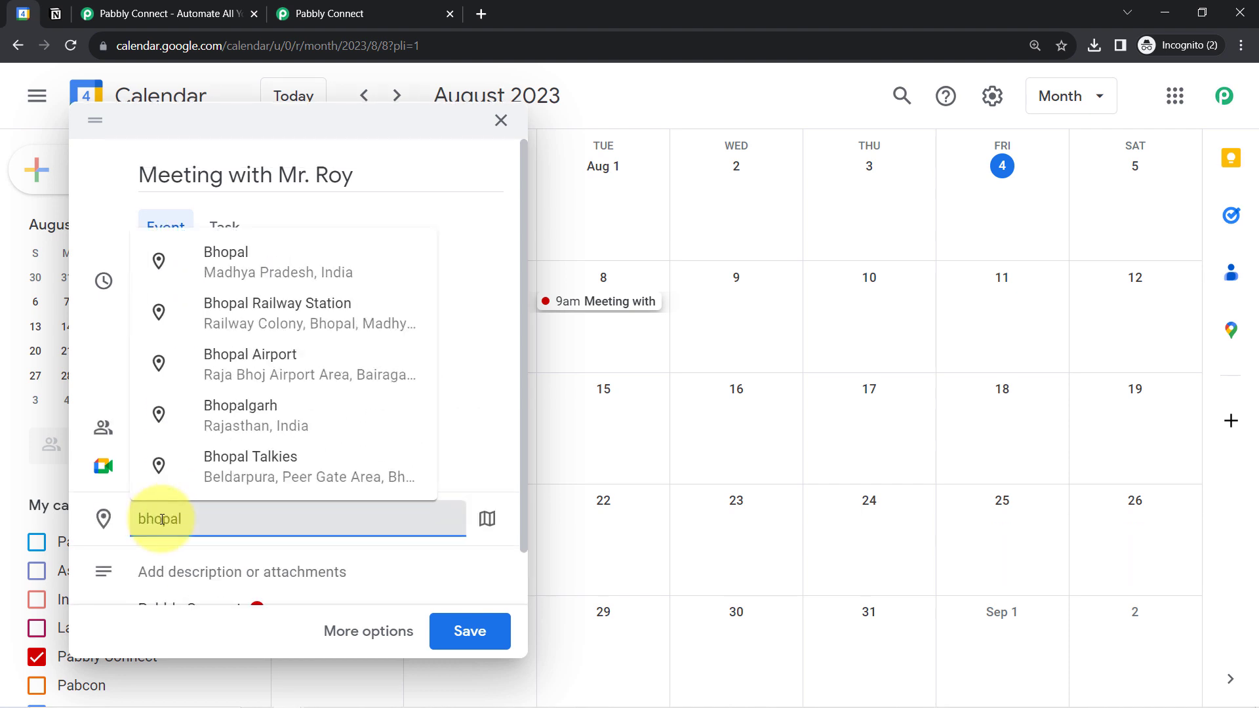
click(224, 265)
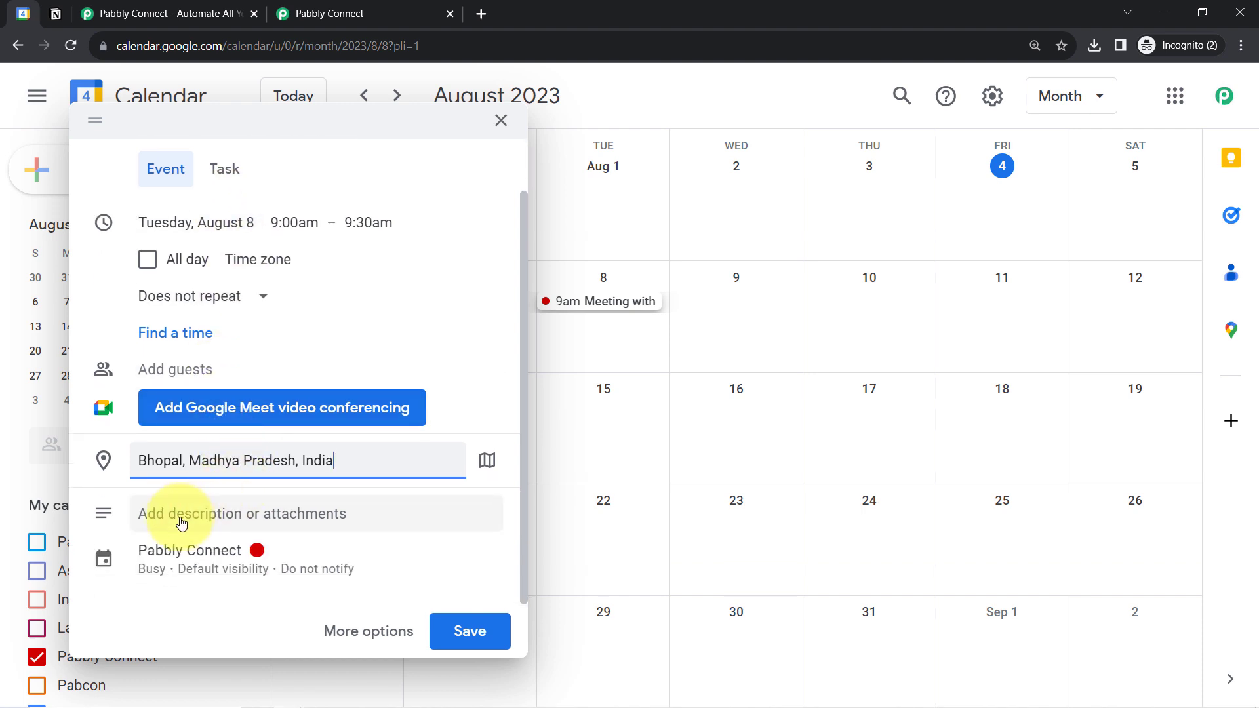
Save the event with a description about a meeting regarding the partnership with the attendee, and open its details
click(167, 518)
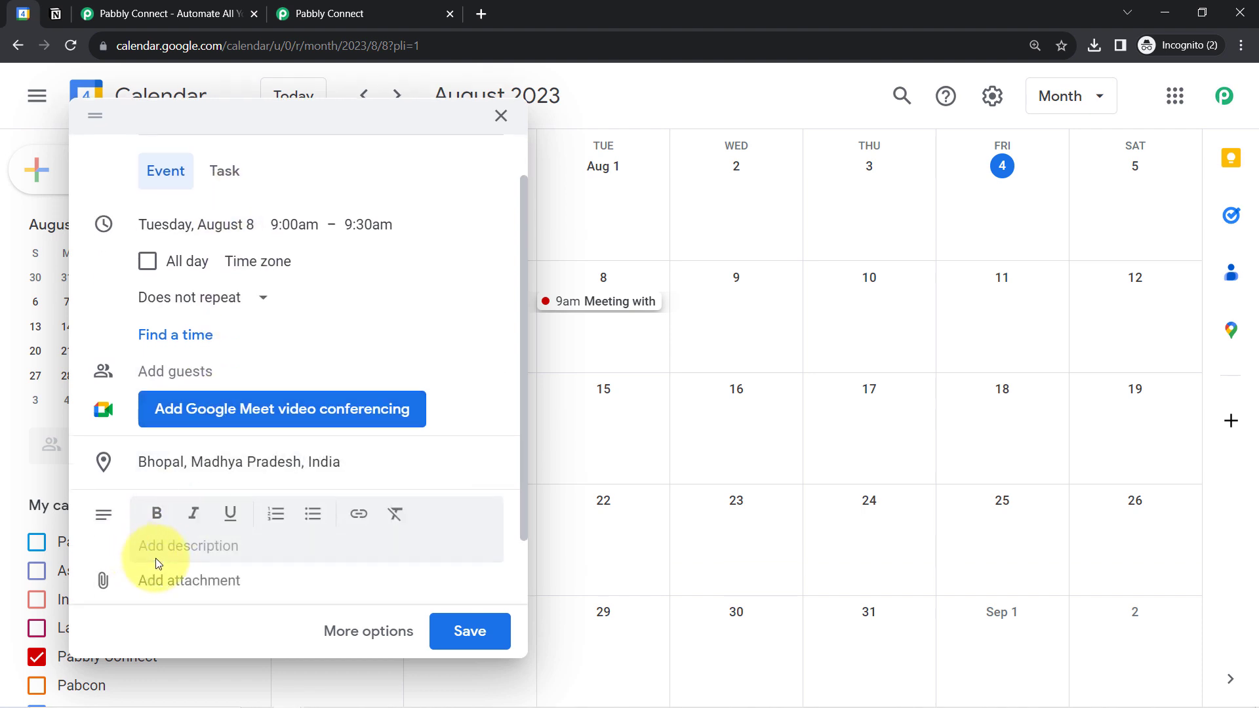
click(164, 549)
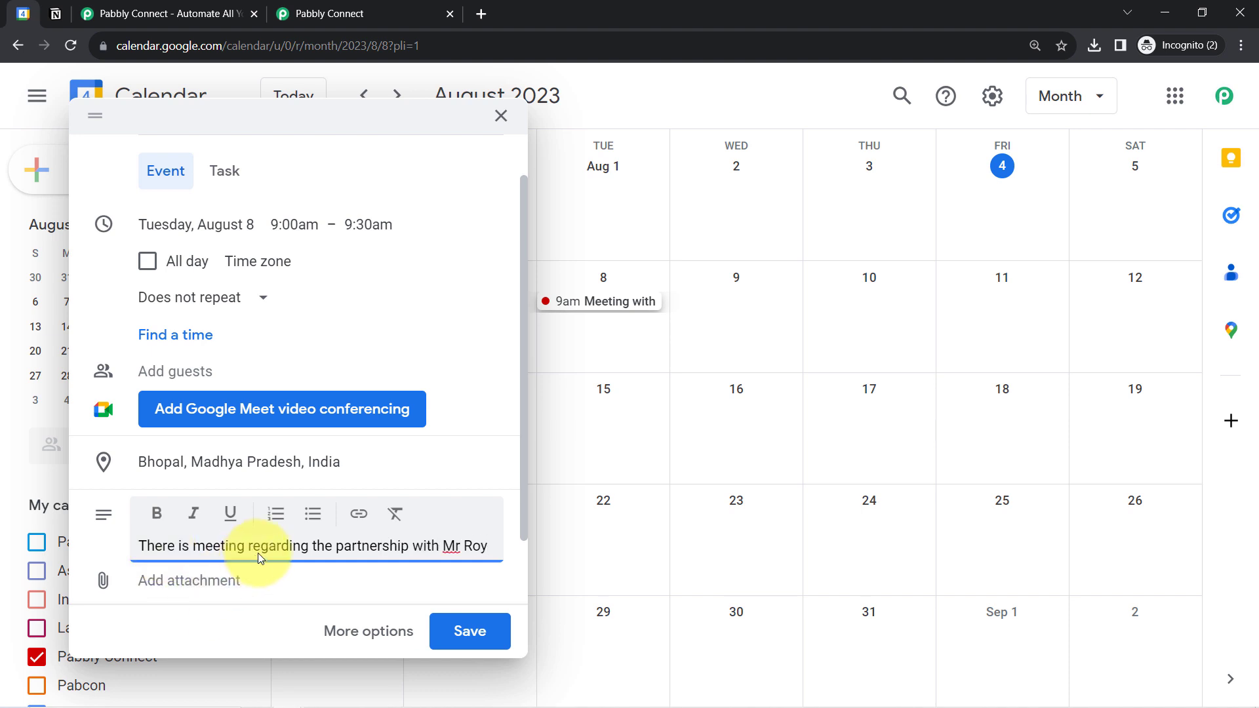
scroll(301, 547, down, 2)
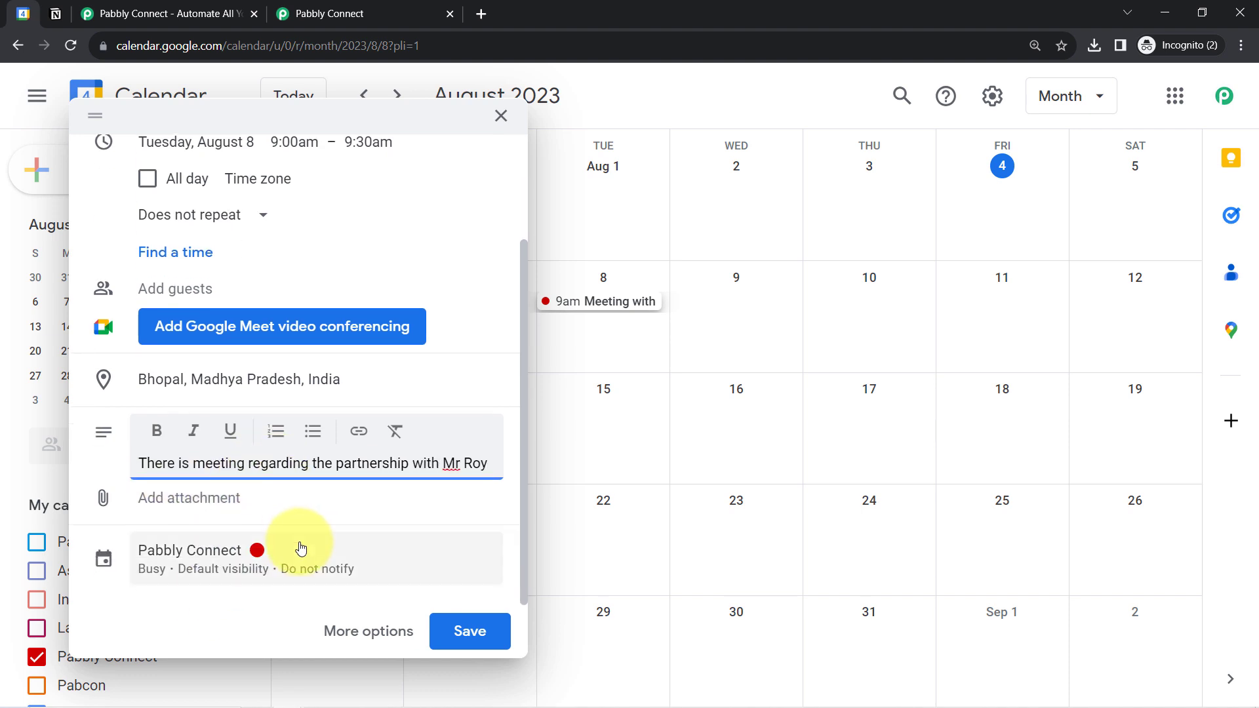
click(470, 640)
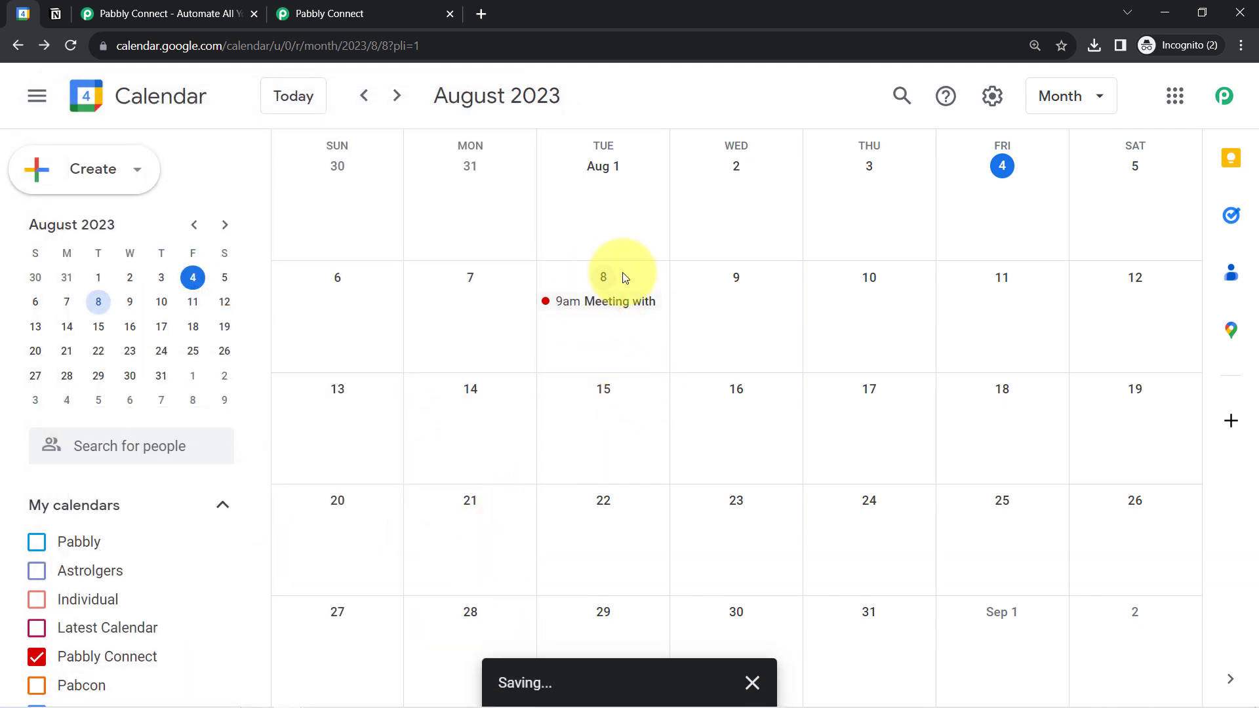
click(571, 301)
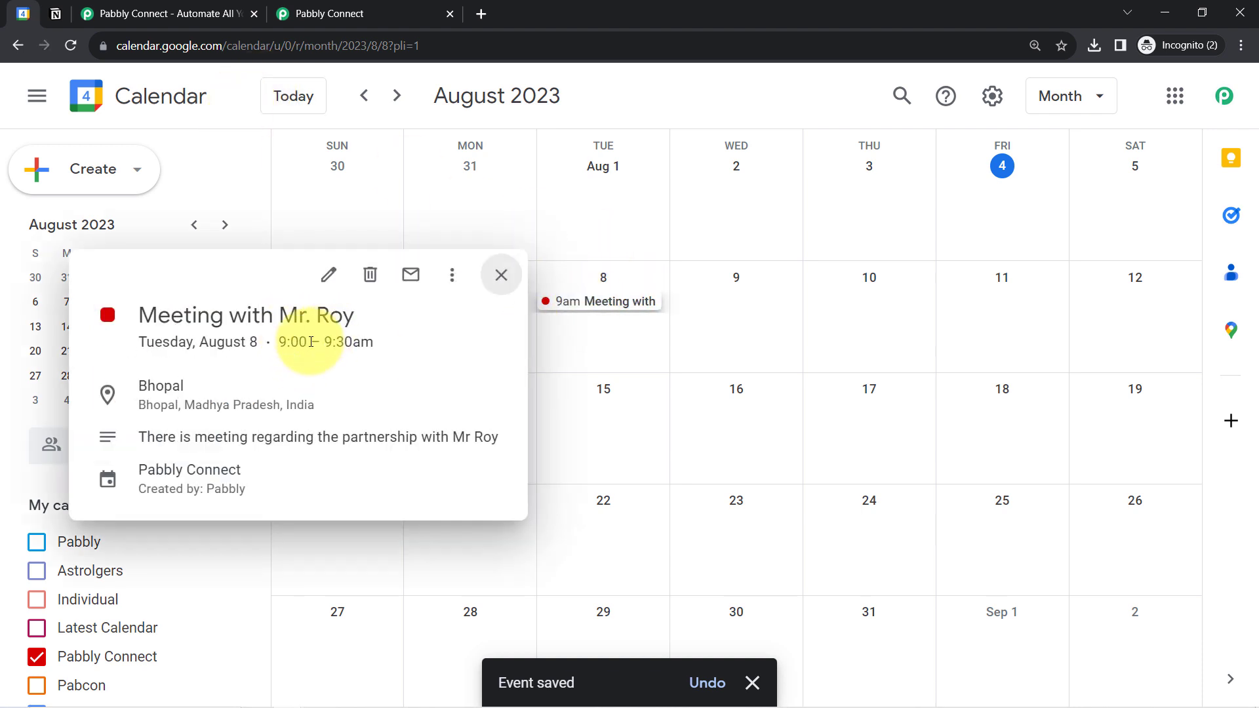
Switch to Pabbly Connect, set the trigger's calendar to Pabbly Connect, and save it while sending a test request
click(332, 8)
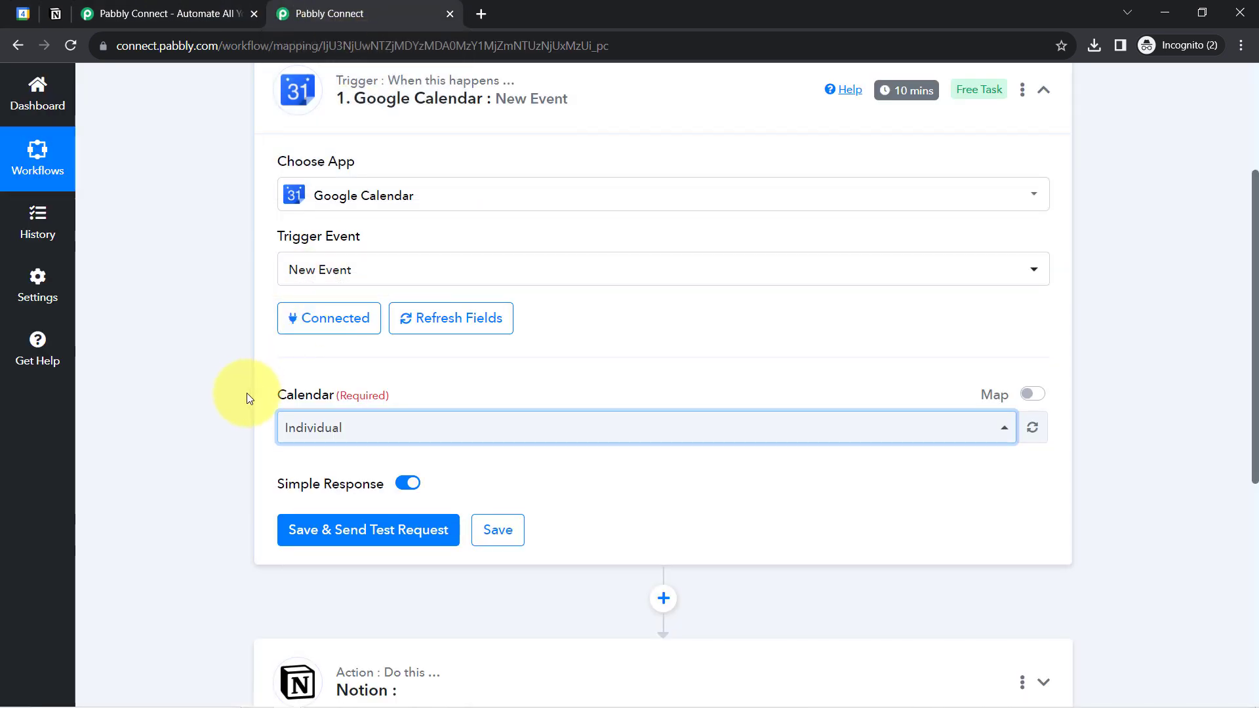
scroll(318, 202, down, 2)
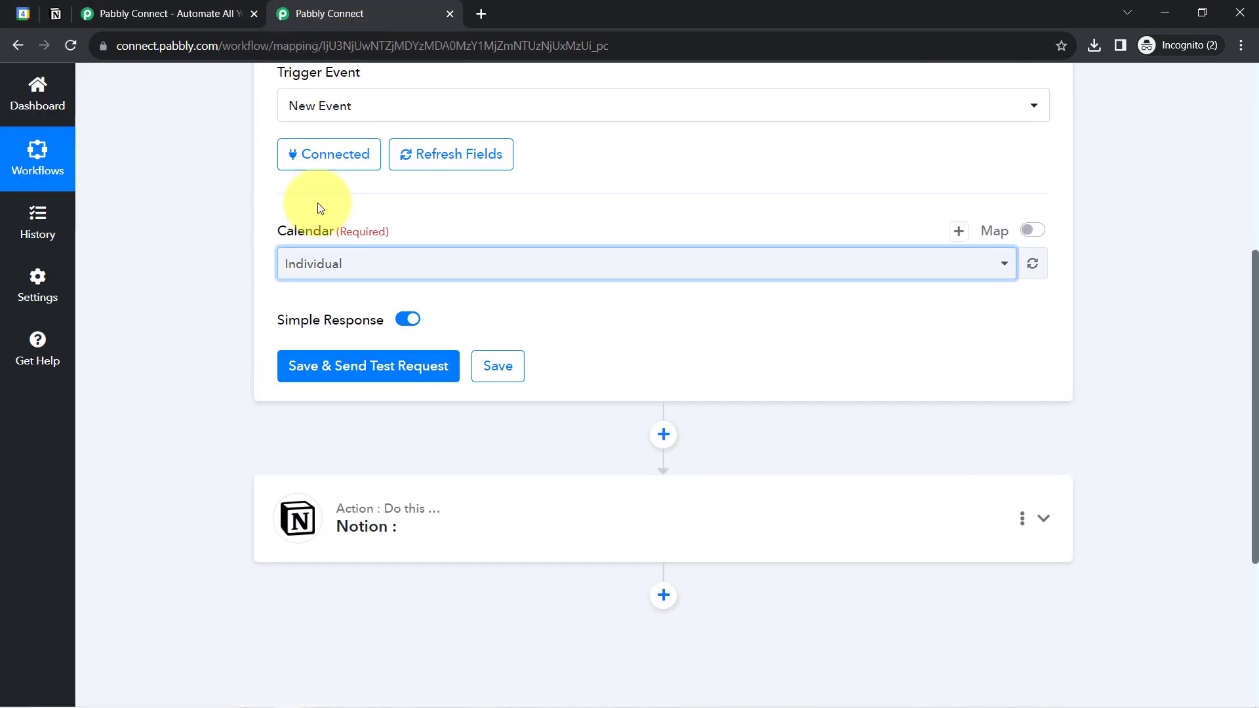
click(308, 267)
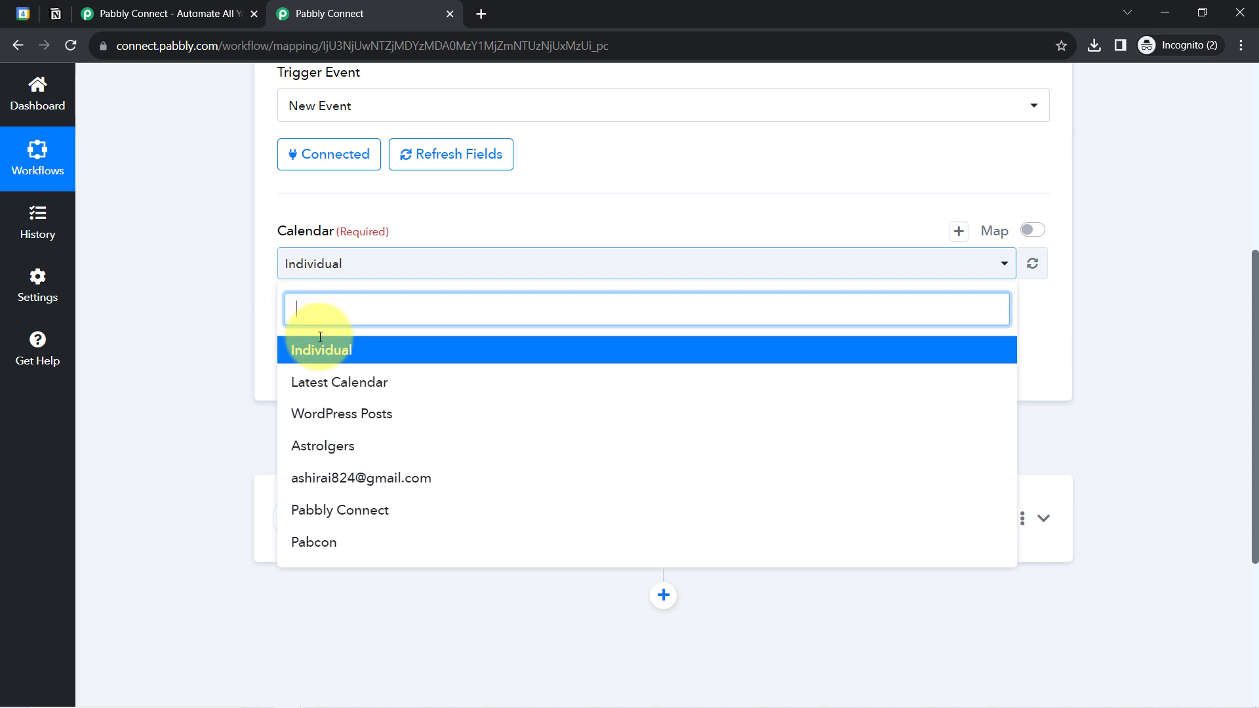
click(306, 509)
click(303, 369)
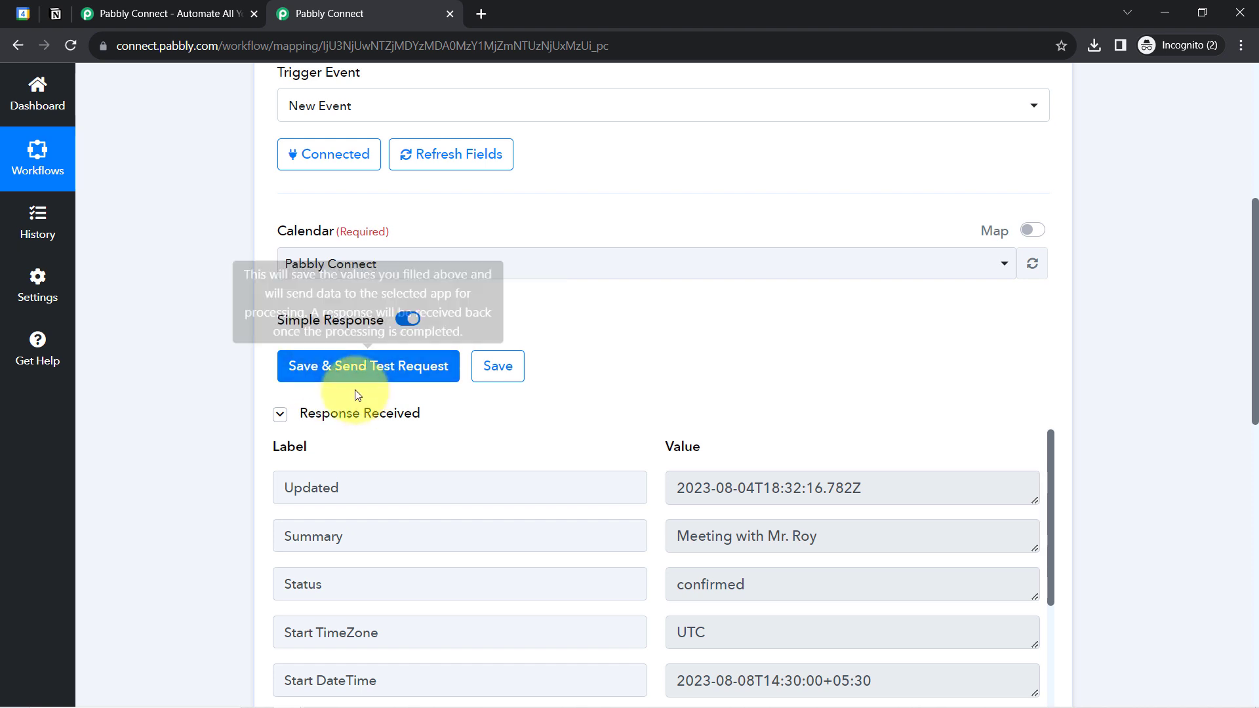
Examine the received trigger response, checking the Summary value that holds the event's title
click(346, 417)
click(343, 413)
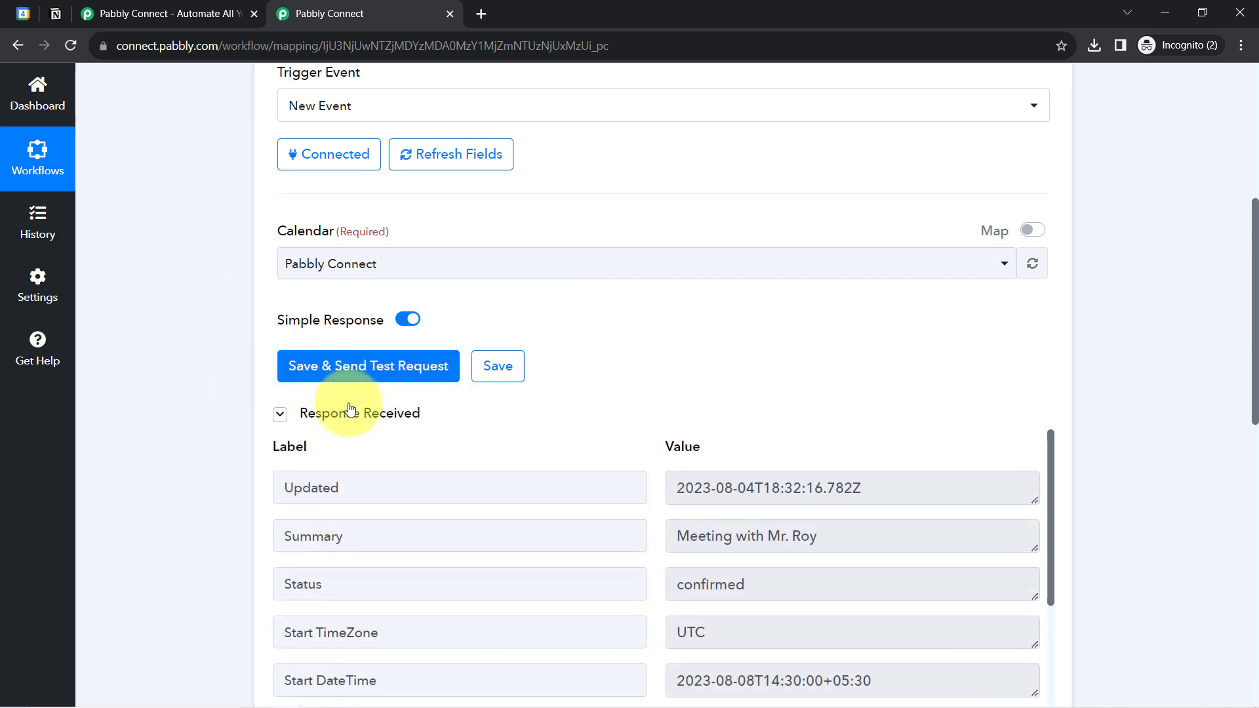
drag(1254, 293, 1254, 392)
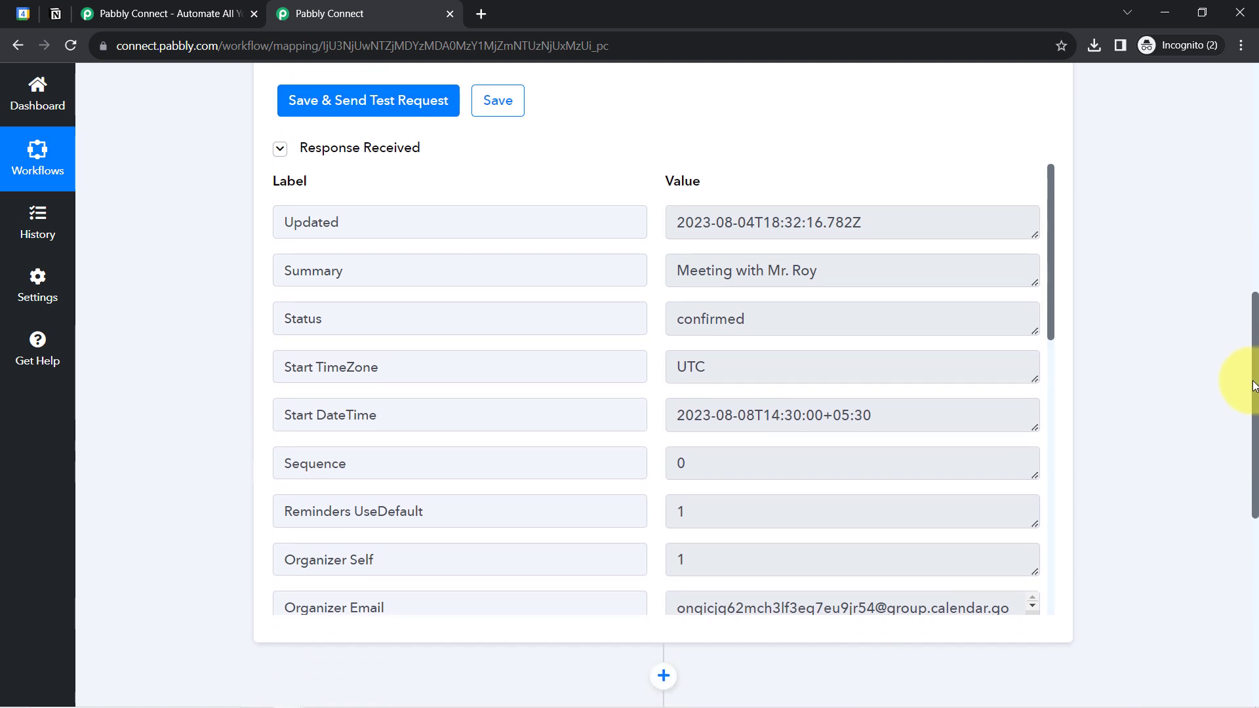
click(711, 272)
drag(691, 272, 847, 277)
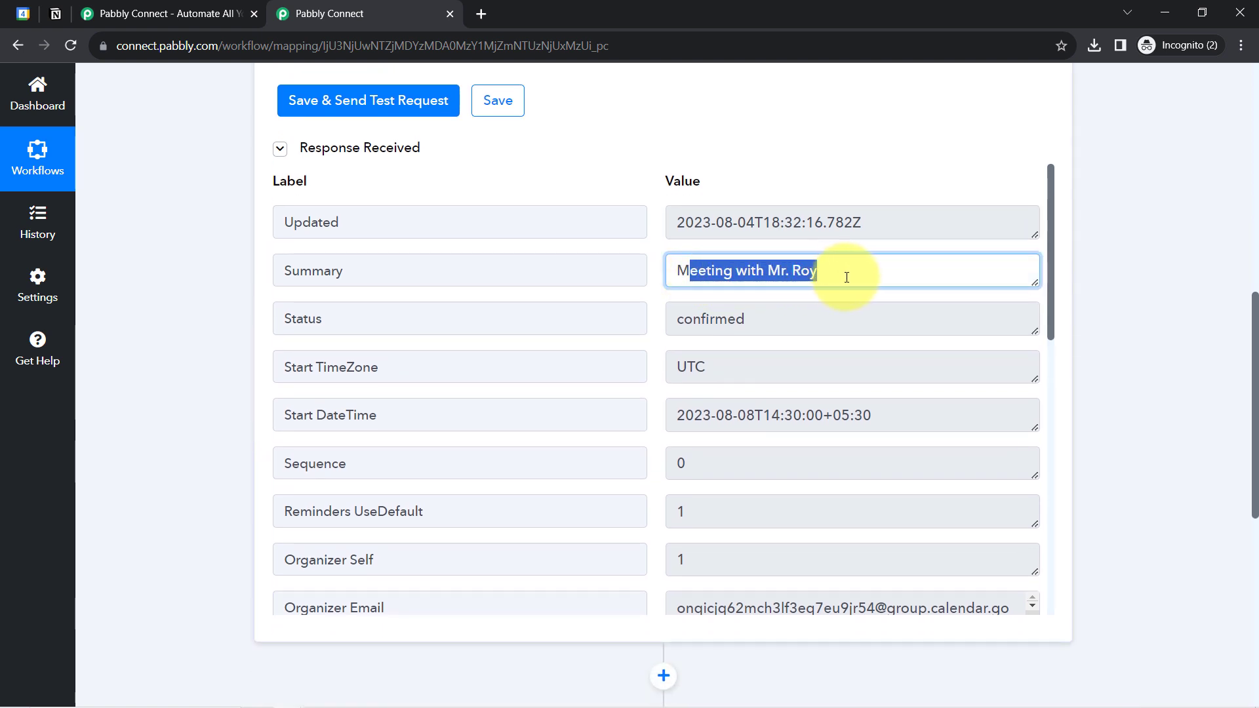
click(870, 278)
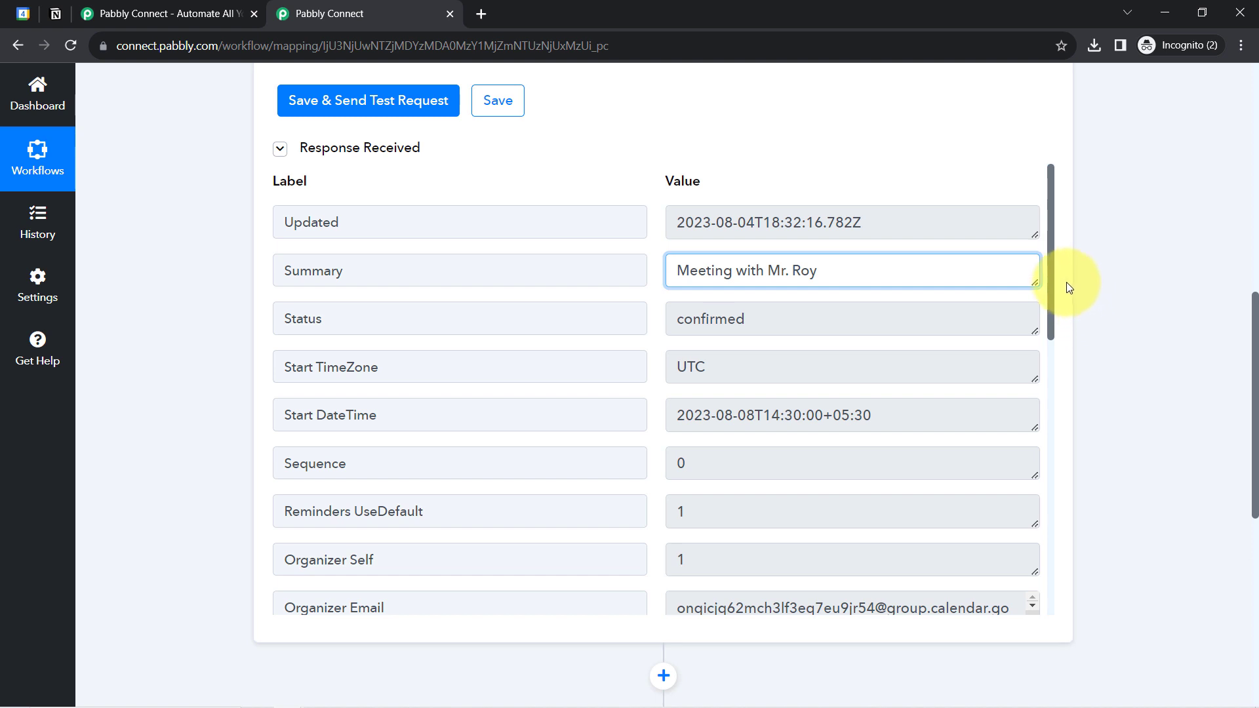
Compare the Start DateTime value in the trigger response with the event's date and time in Google Calendar
drag(1053, 270, 1031, 335)
drag(754, 253, 736, 250)
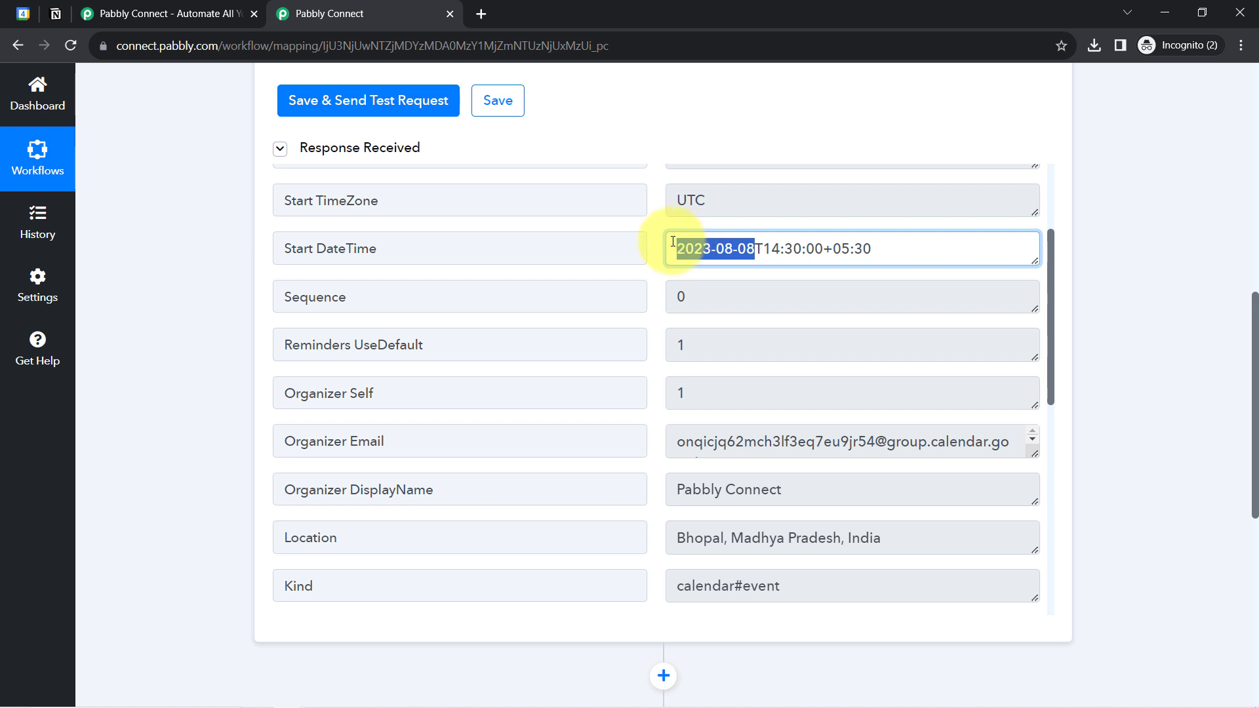
click(789, 253)
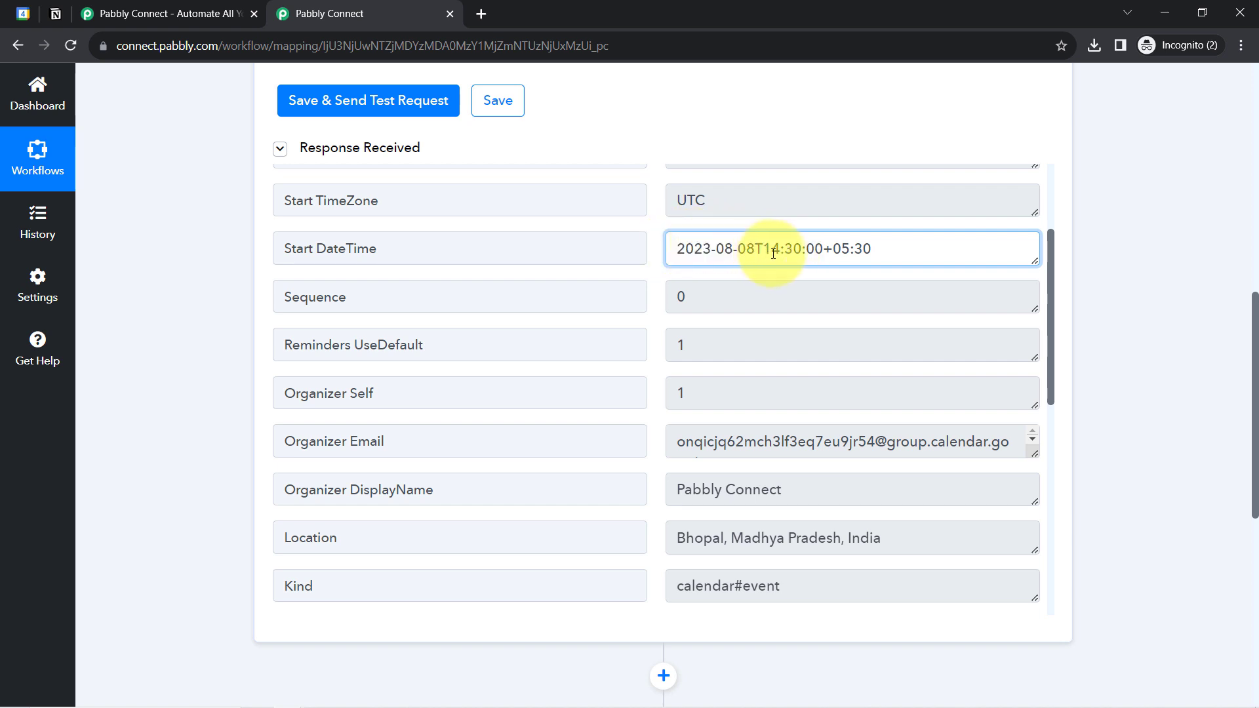
drag(763, 254, 809, 254)
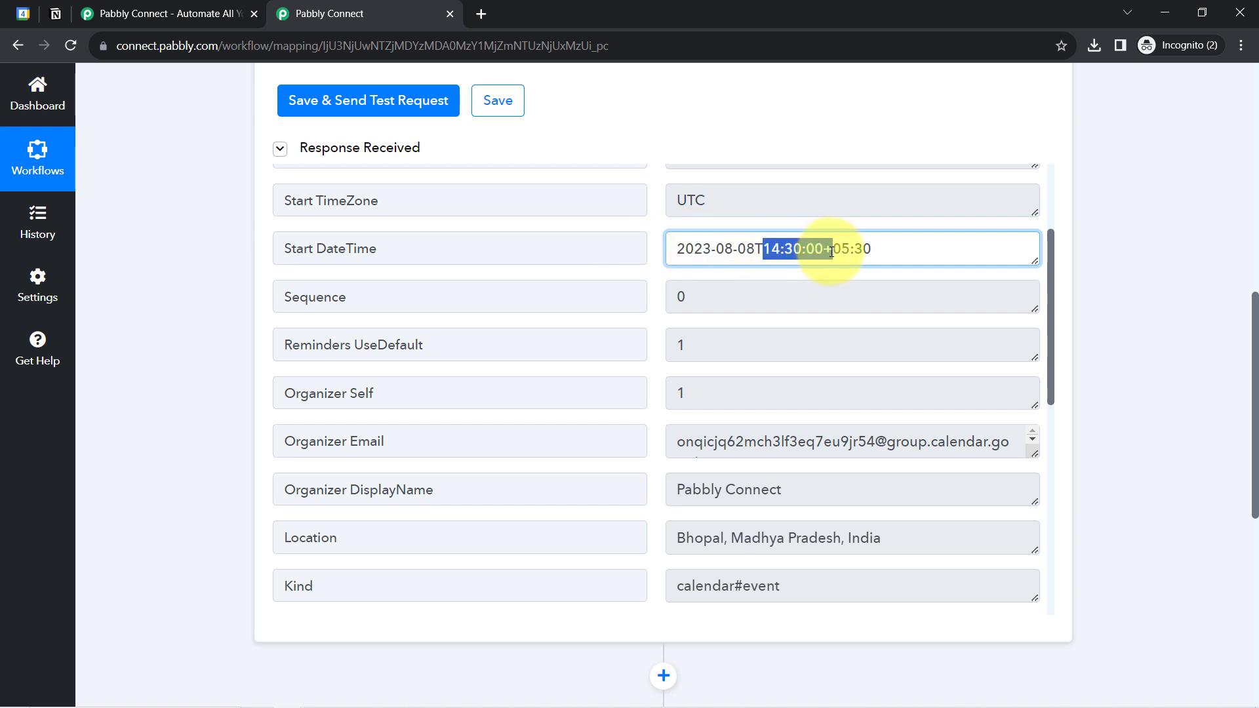
click(26, 11)
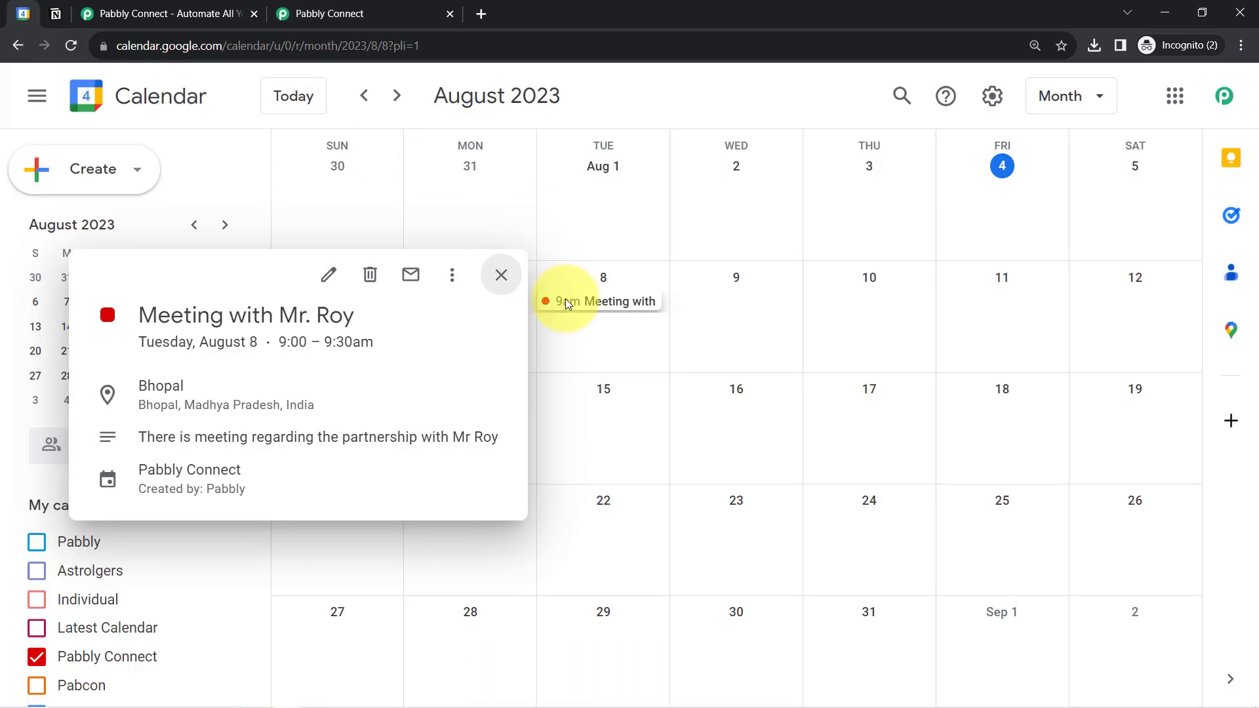
click(332, 12)
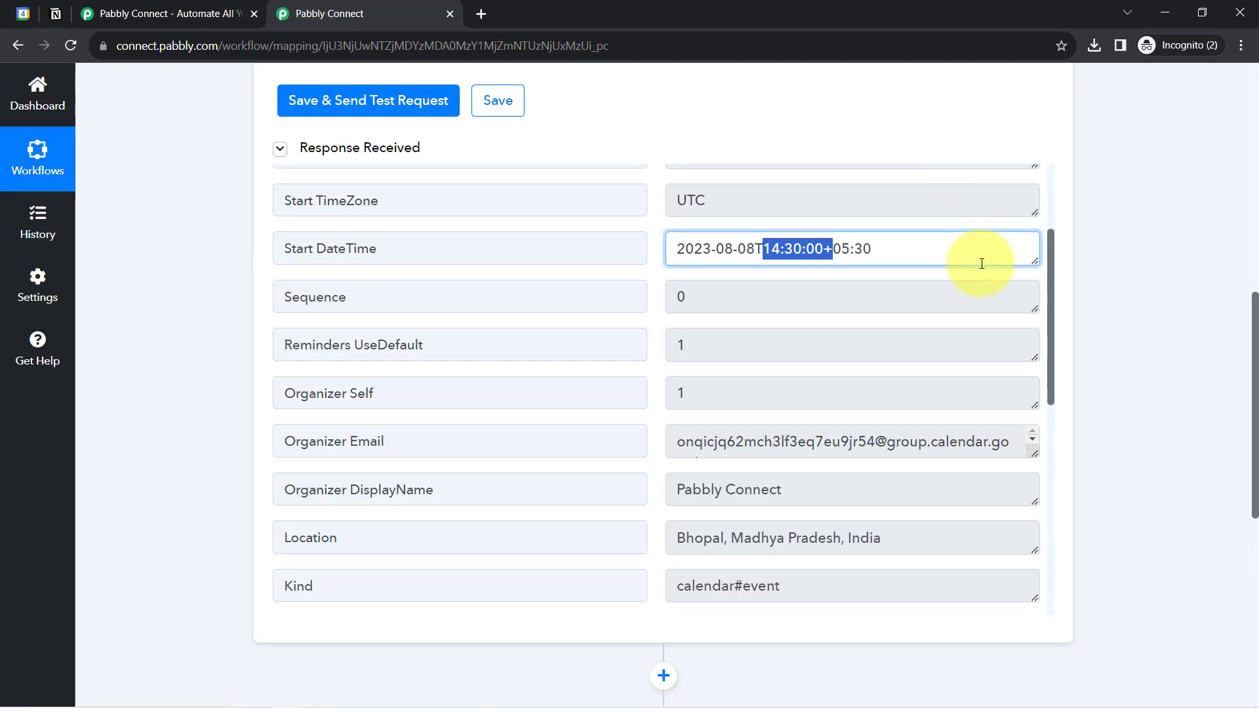
drag(763, 248, 794, 249)
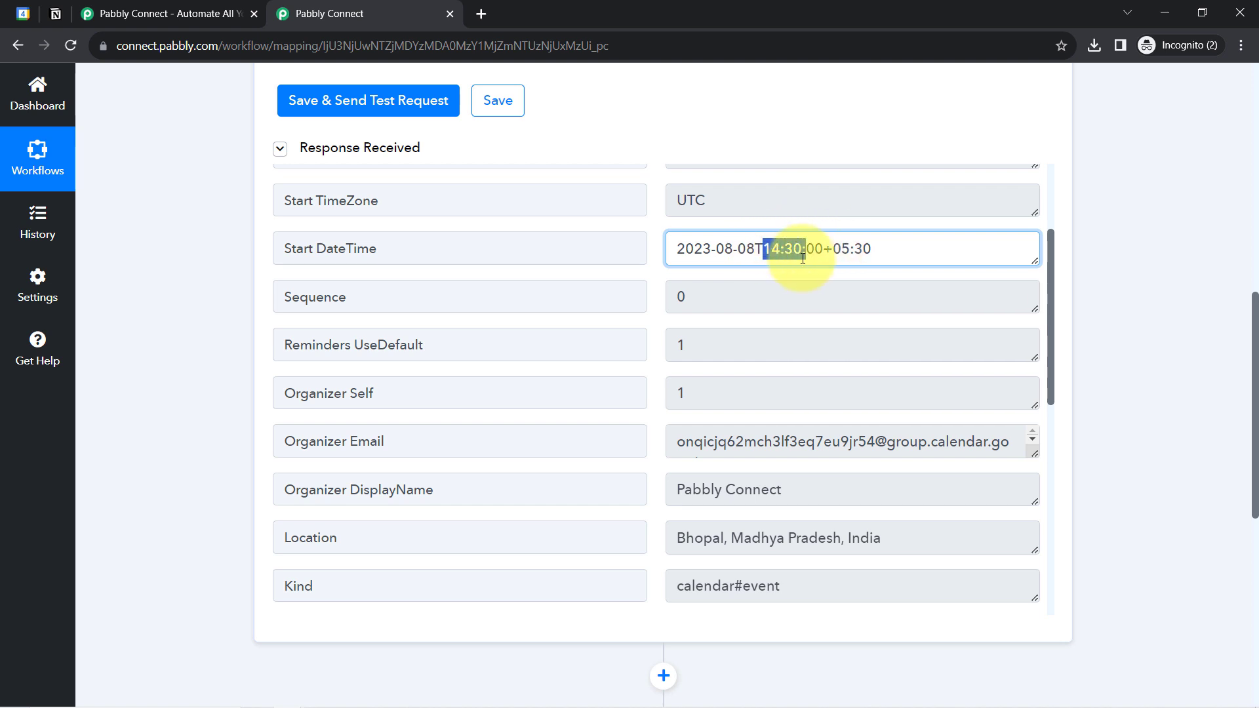
click(759, 249)
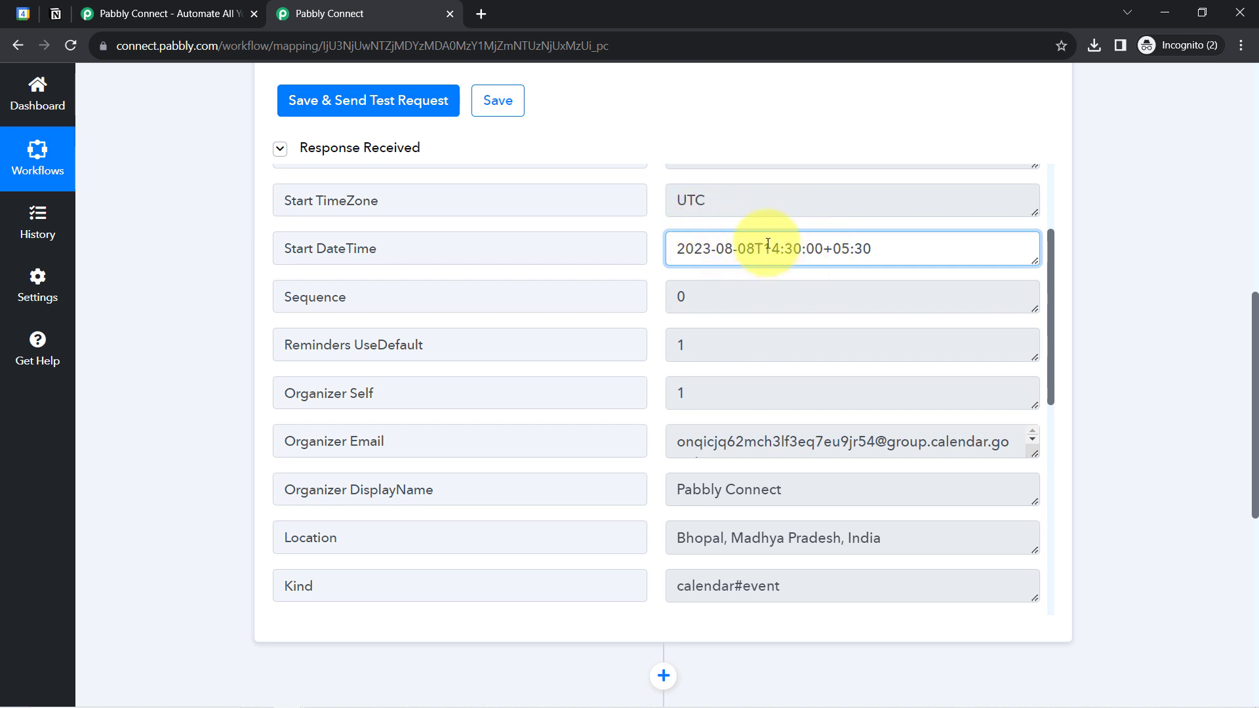
click(22, 13)
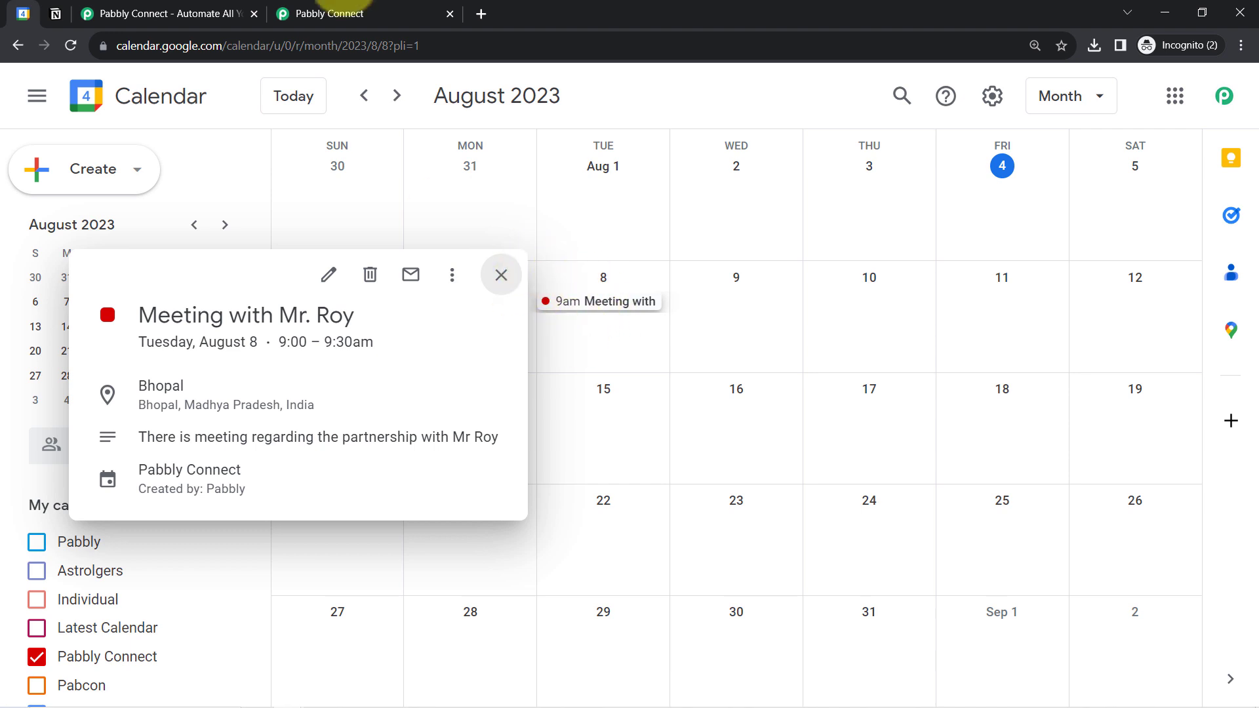
Switch to Pabbly Connect and examine the End DateTime and full Description values in the trigger response
click(331, 9)
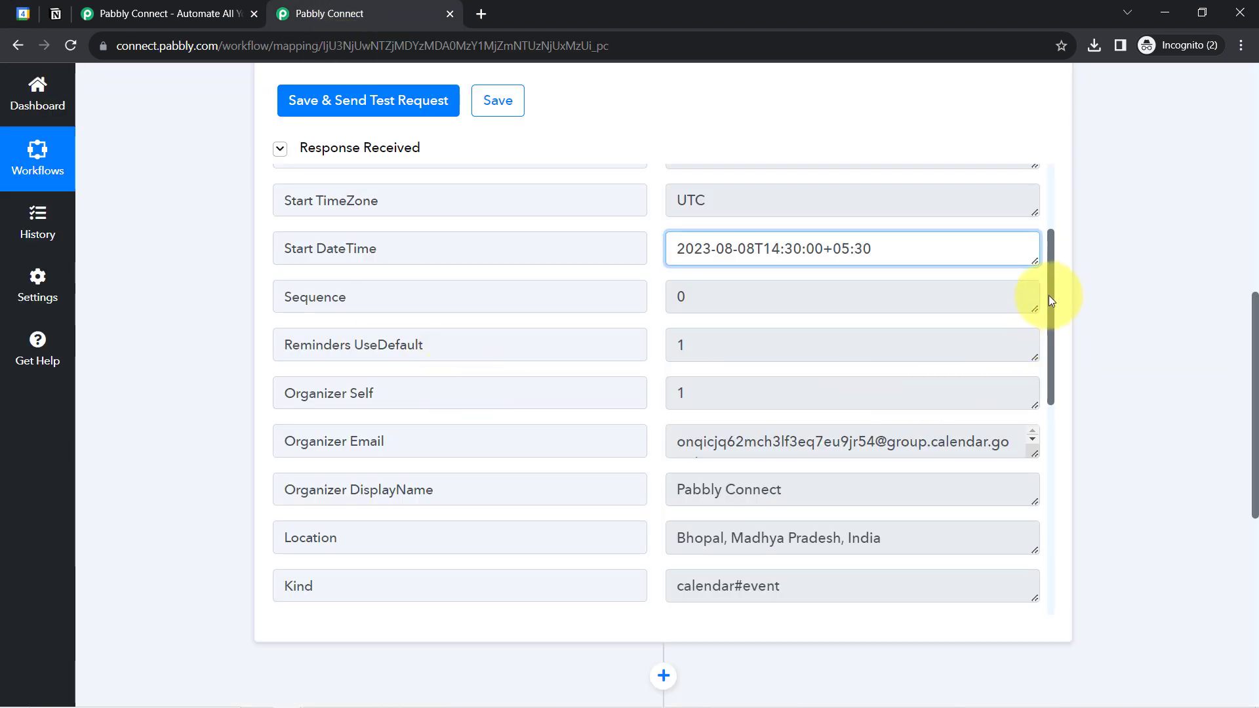
drag(1048, 297, 1056, 521)
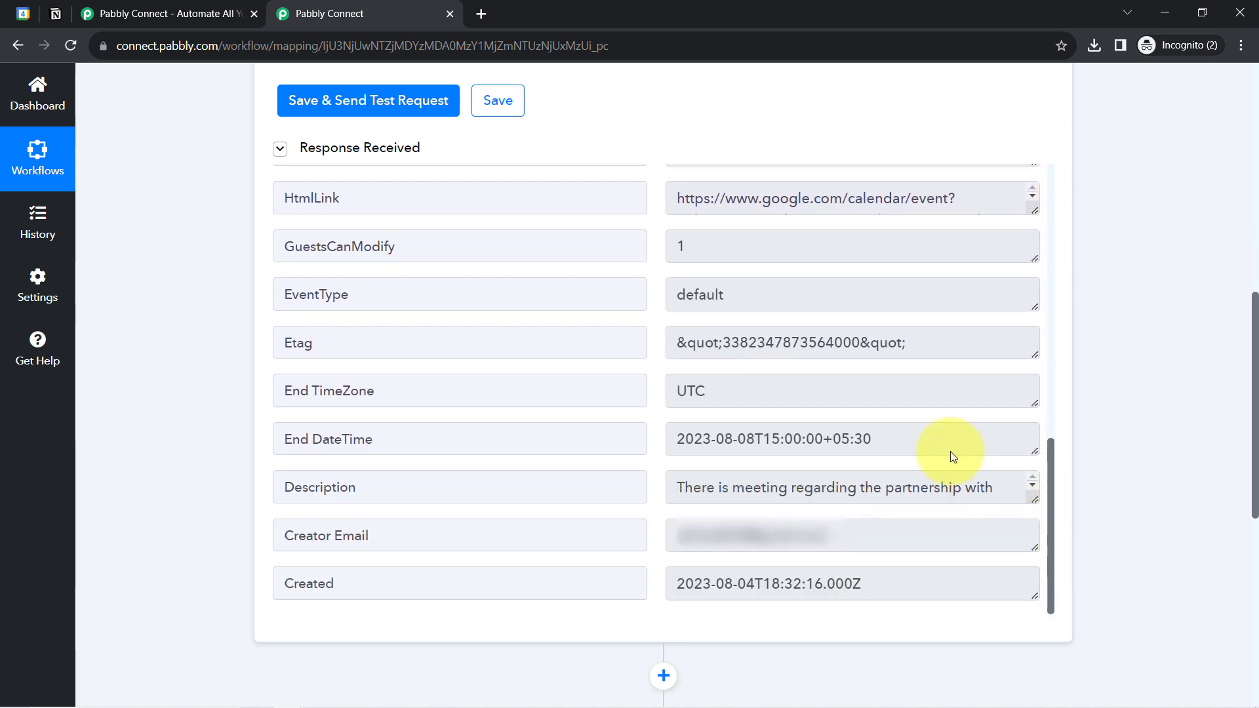
drag(724, 439, 819, 448)
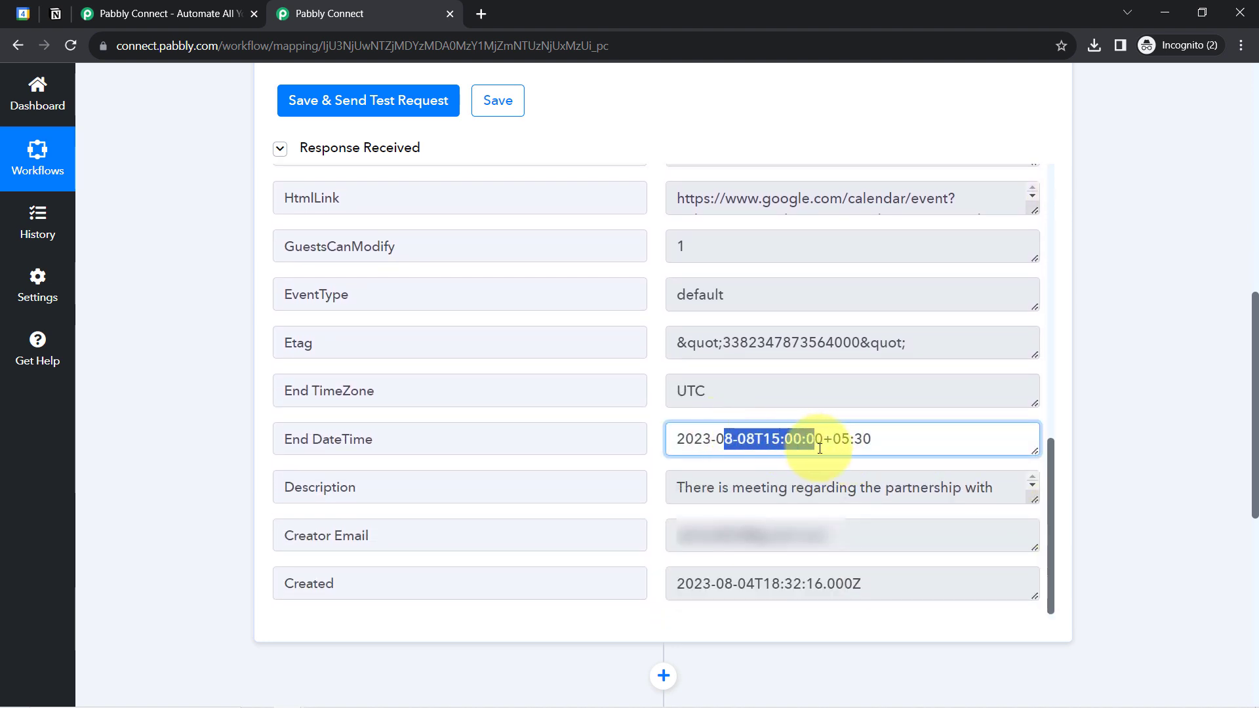
drag(1033, 499, 1021, 602)
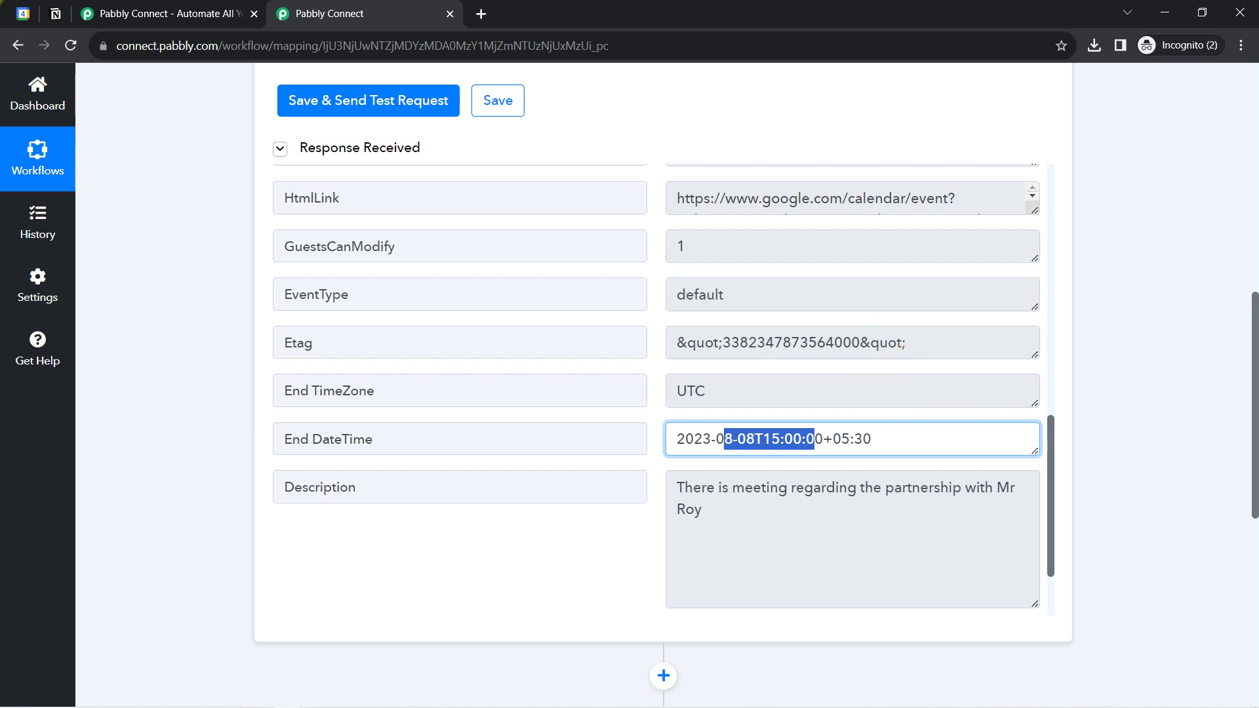
Close the meeting's details in Google Calendar and return to the Pabbly Connect workflow
click(23, 9)
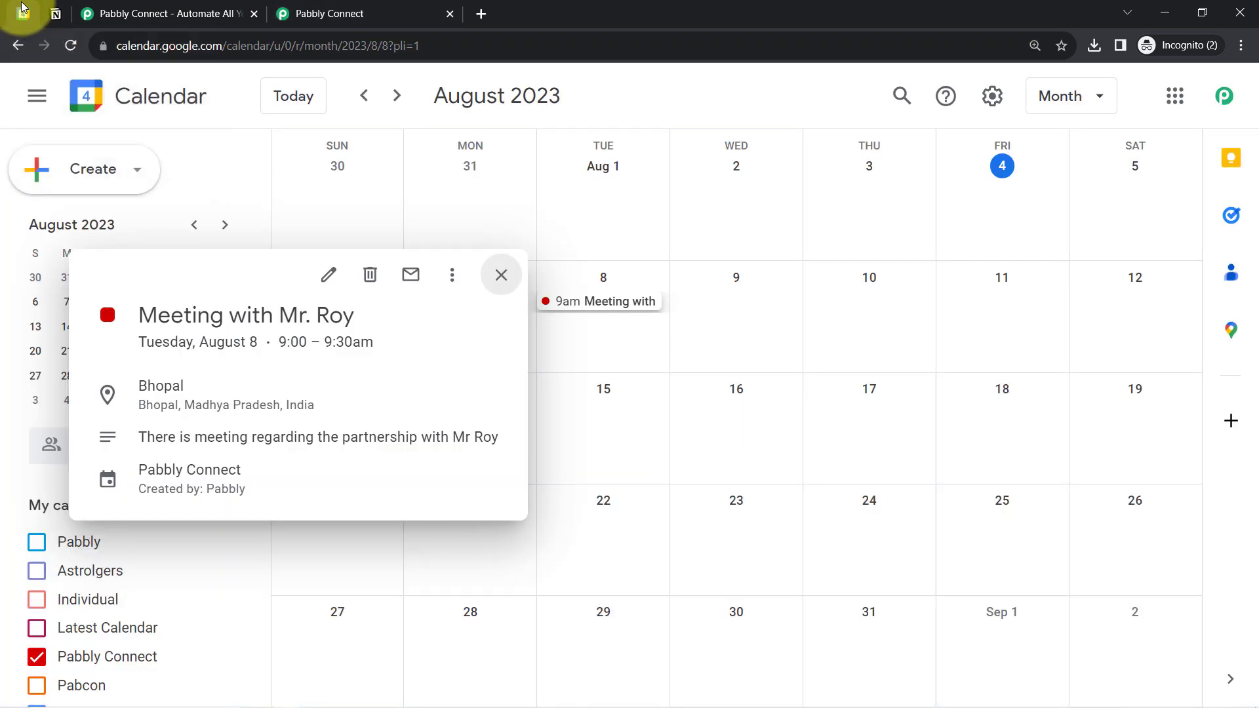
click(497, 274)
click(320, 13)
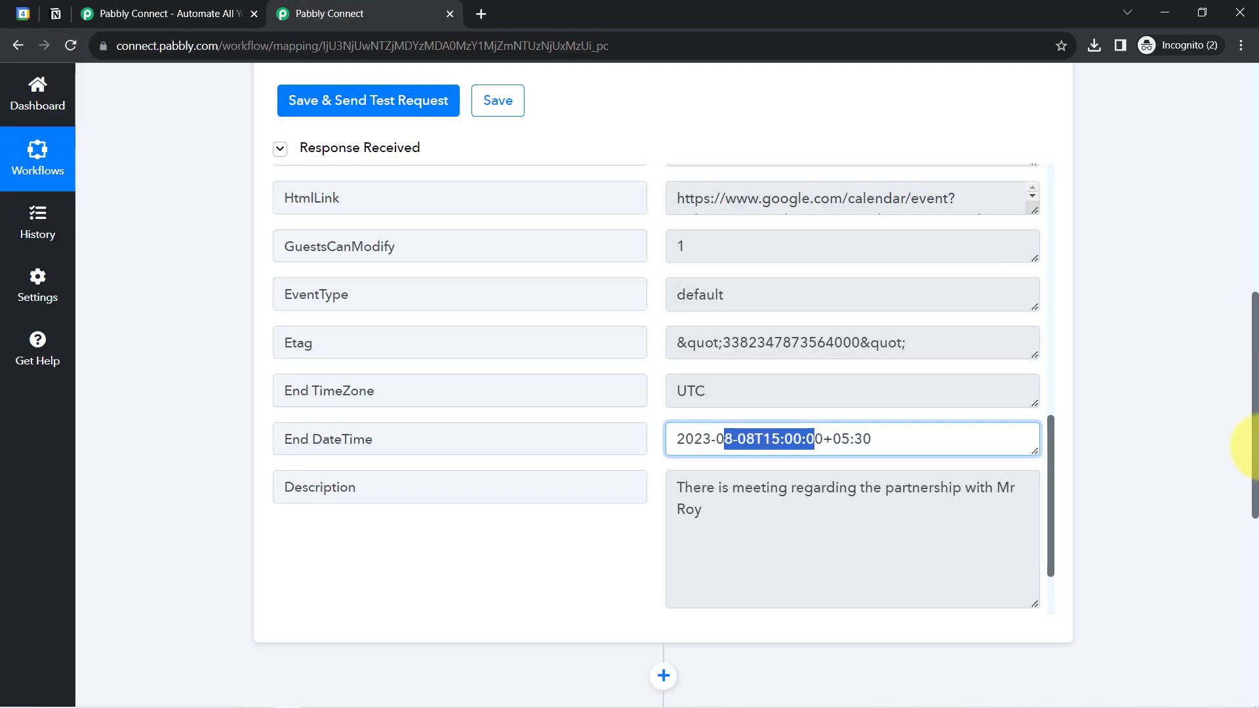
Collapse the Google Calendar trigger, check the calendar once more, and review the trigger's 10-minute polling interval in the workflow
drag(1256, 437, 1254, 183)
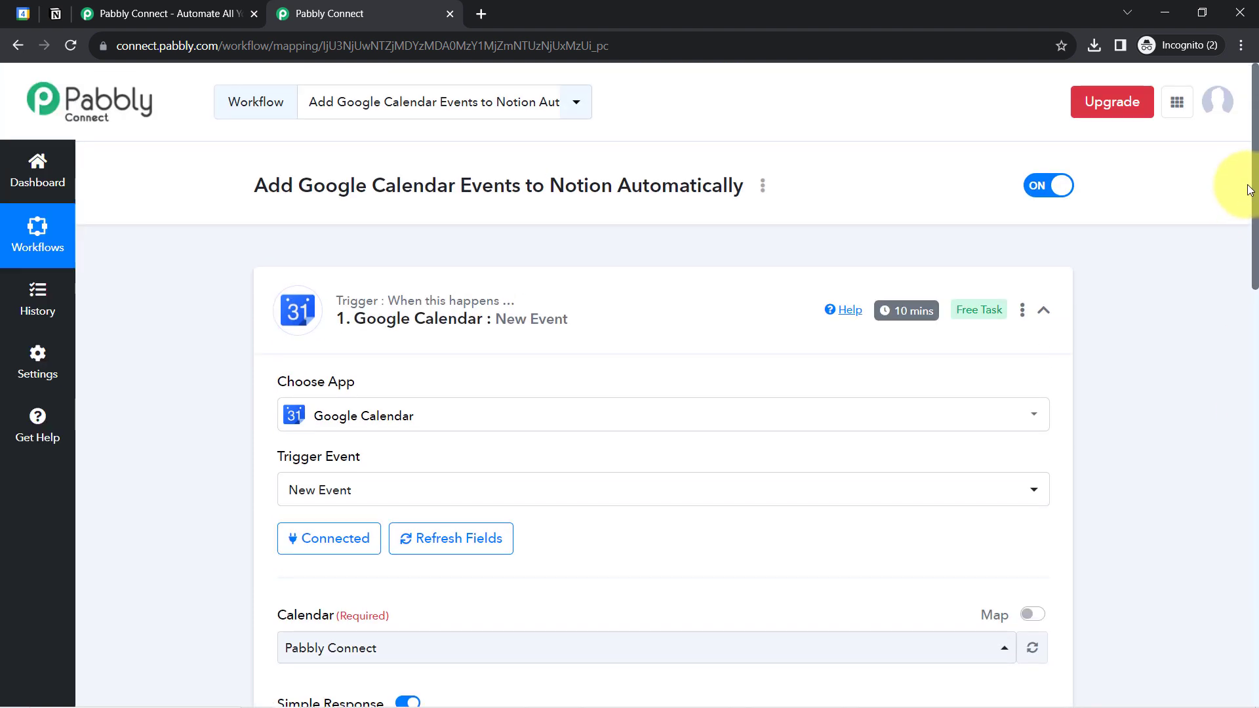
click(369, 320)
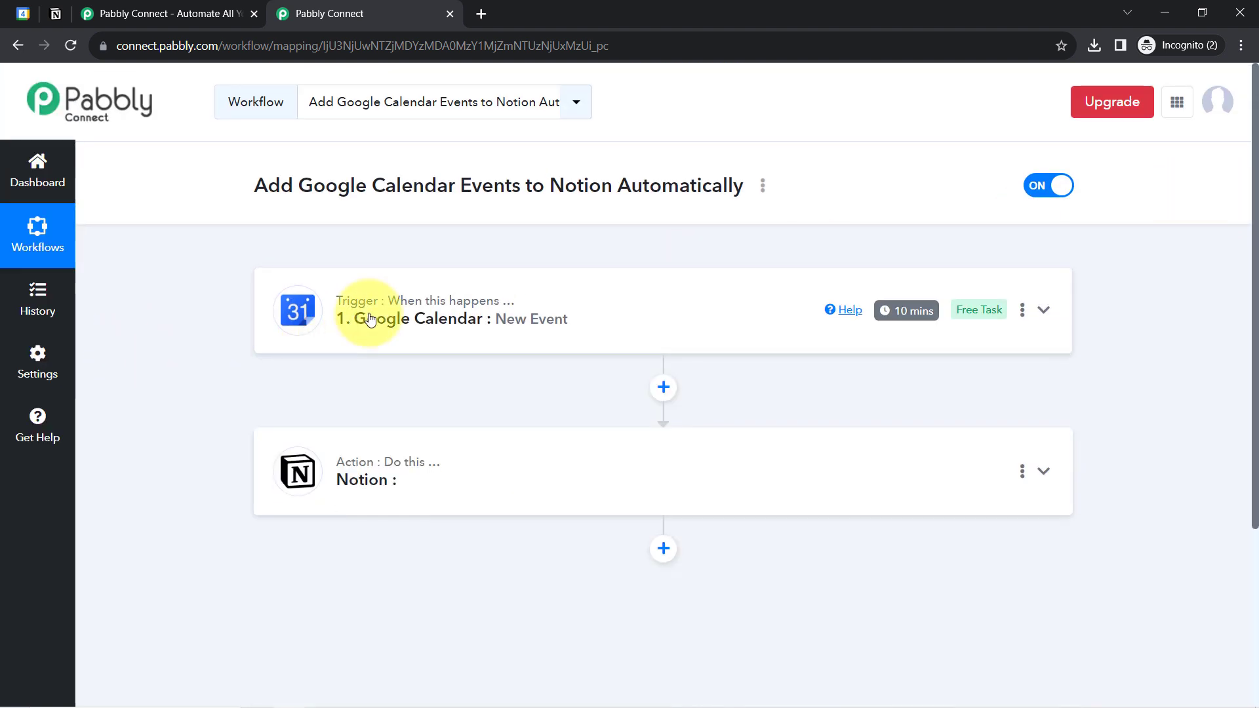
click(10, 8)
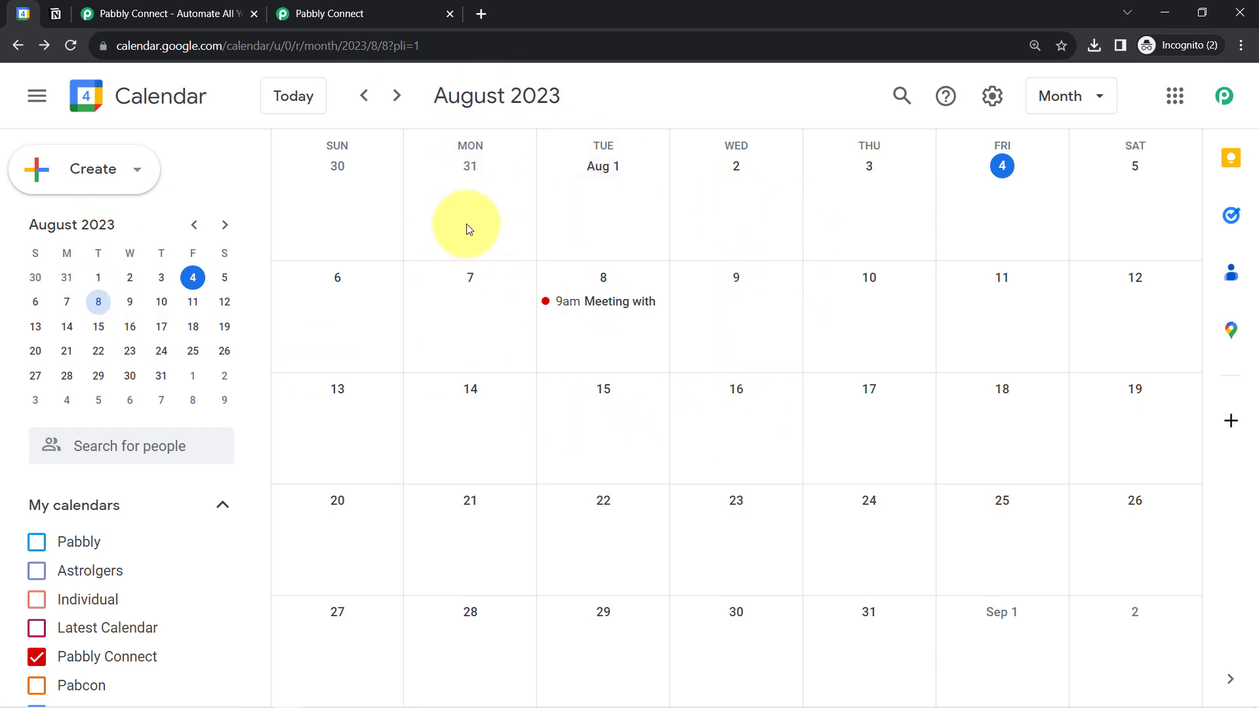
click(405, 14)
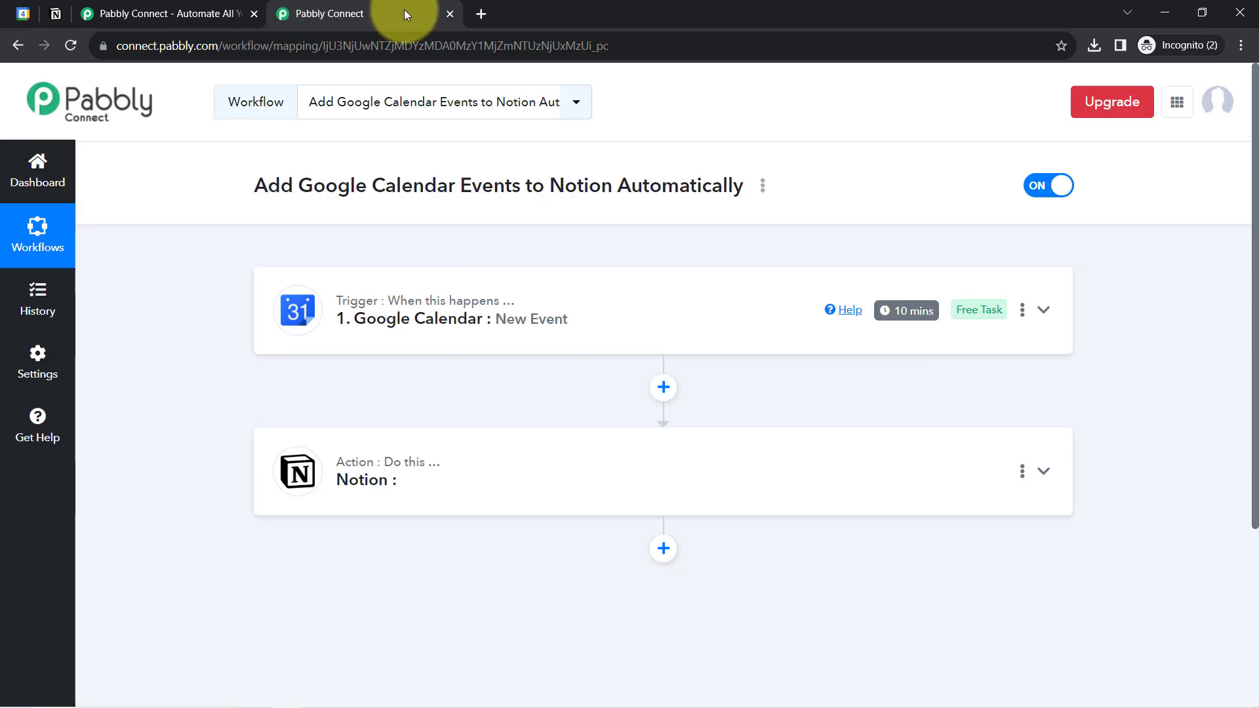
mouse_move(902, 313)
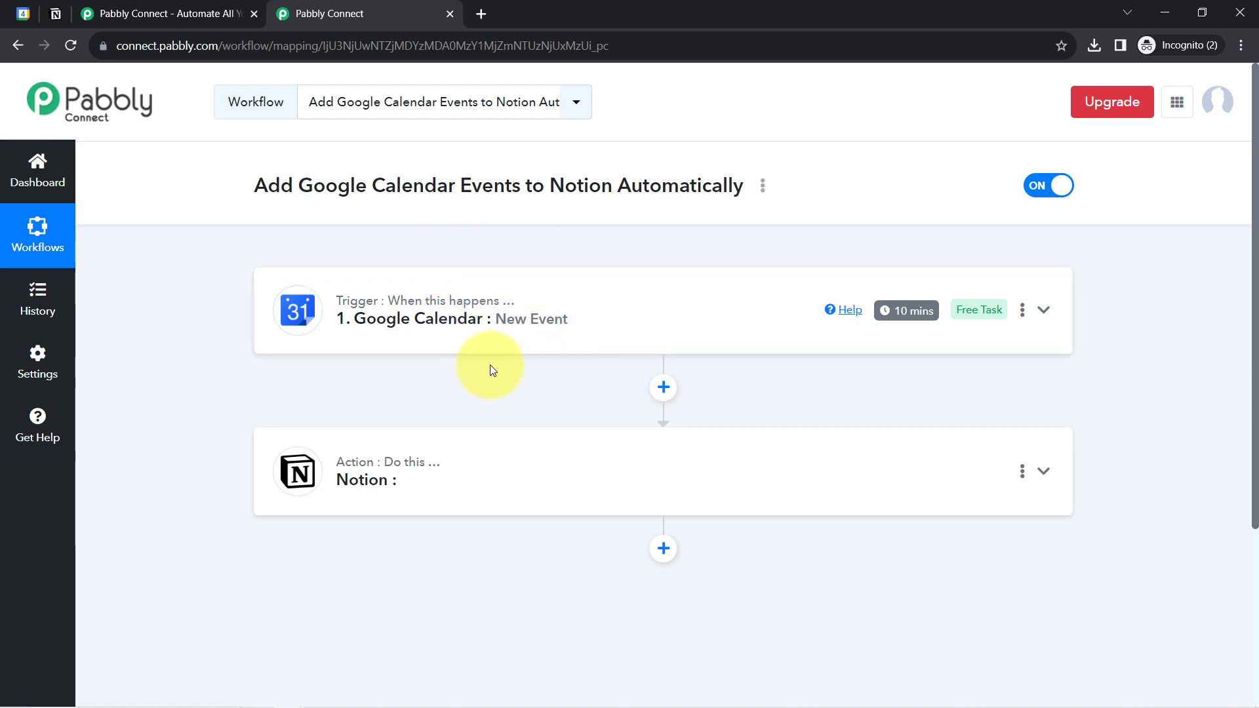
Expand the Notion action and insert a Date/Time Formatter by Pabbly action between the Google Calendar trigger and Notion
click(396, 478)
scroll(164, 489, down, 4)
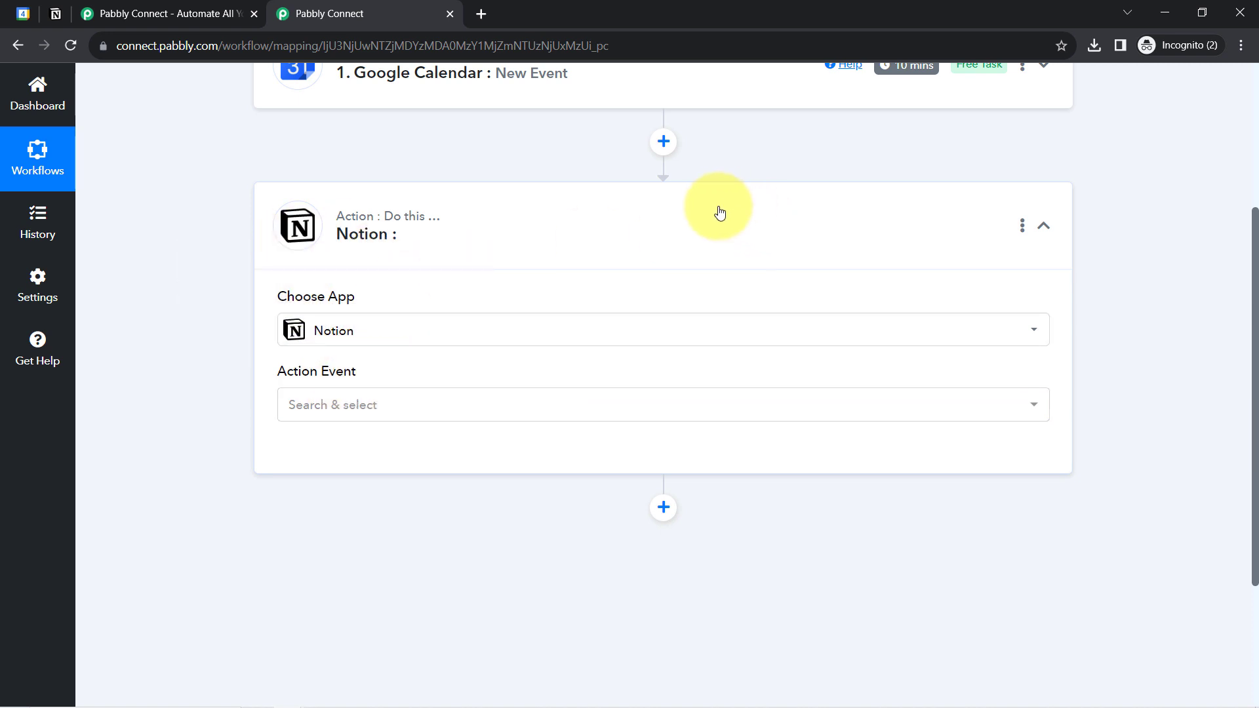
click(662, 142)
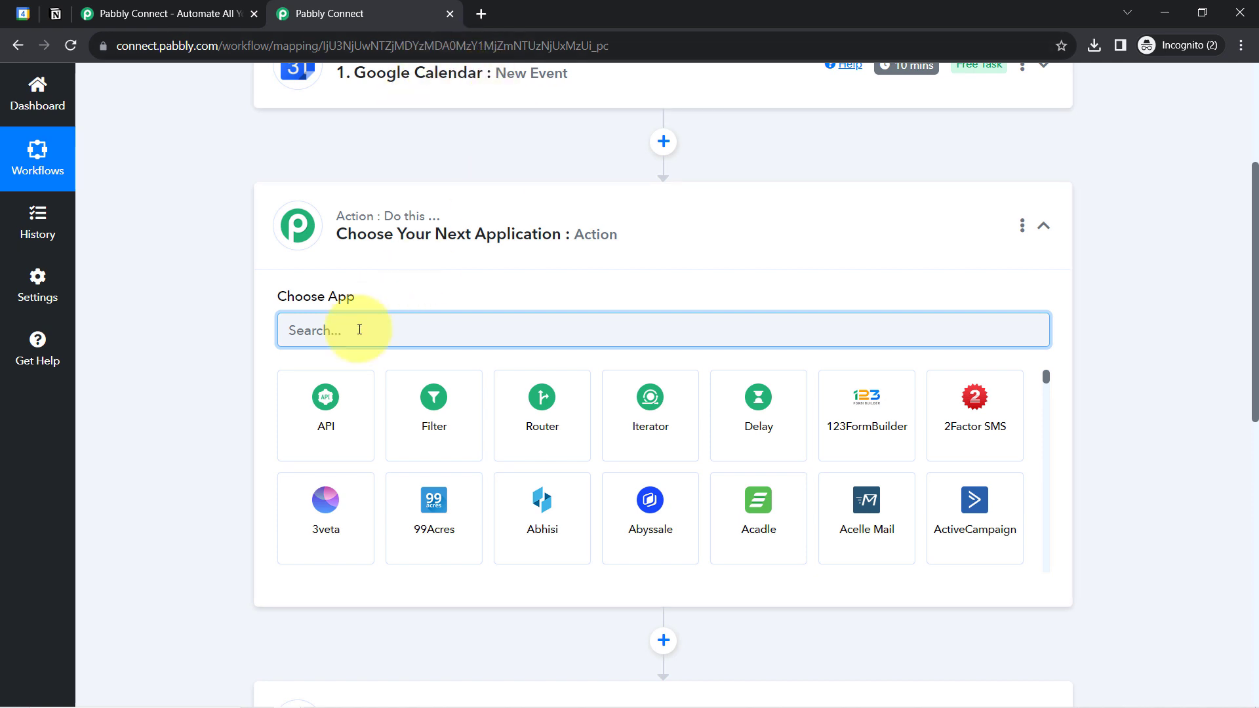
text(date)
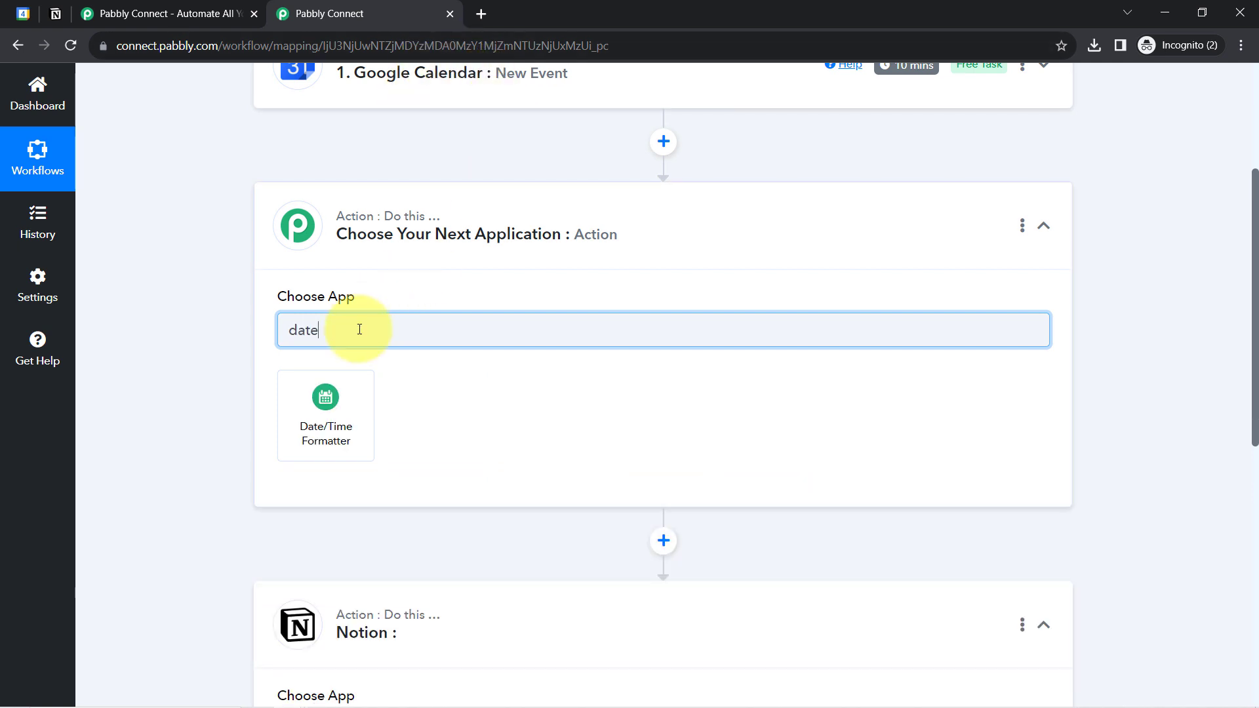
click(323, 400)
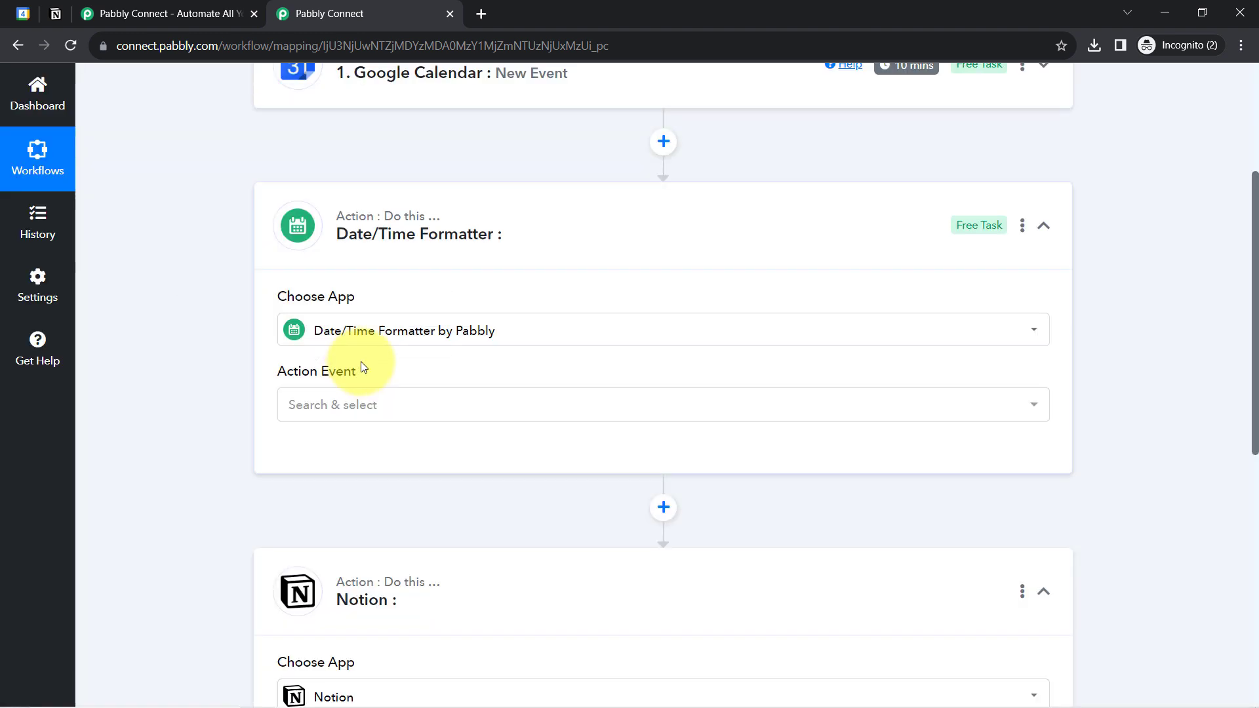
Set the Date/Time Formatter's action event to Format Date with Time Zone and connect it
click(347, 403)
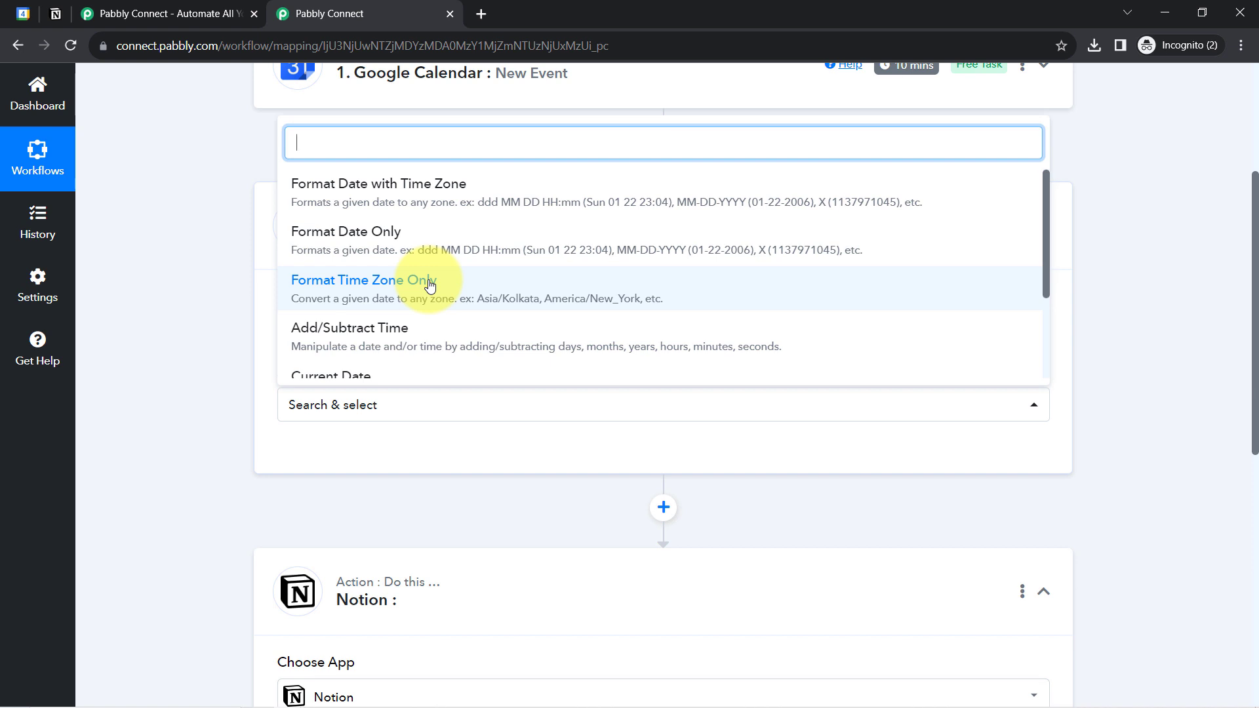
click(354, 191)
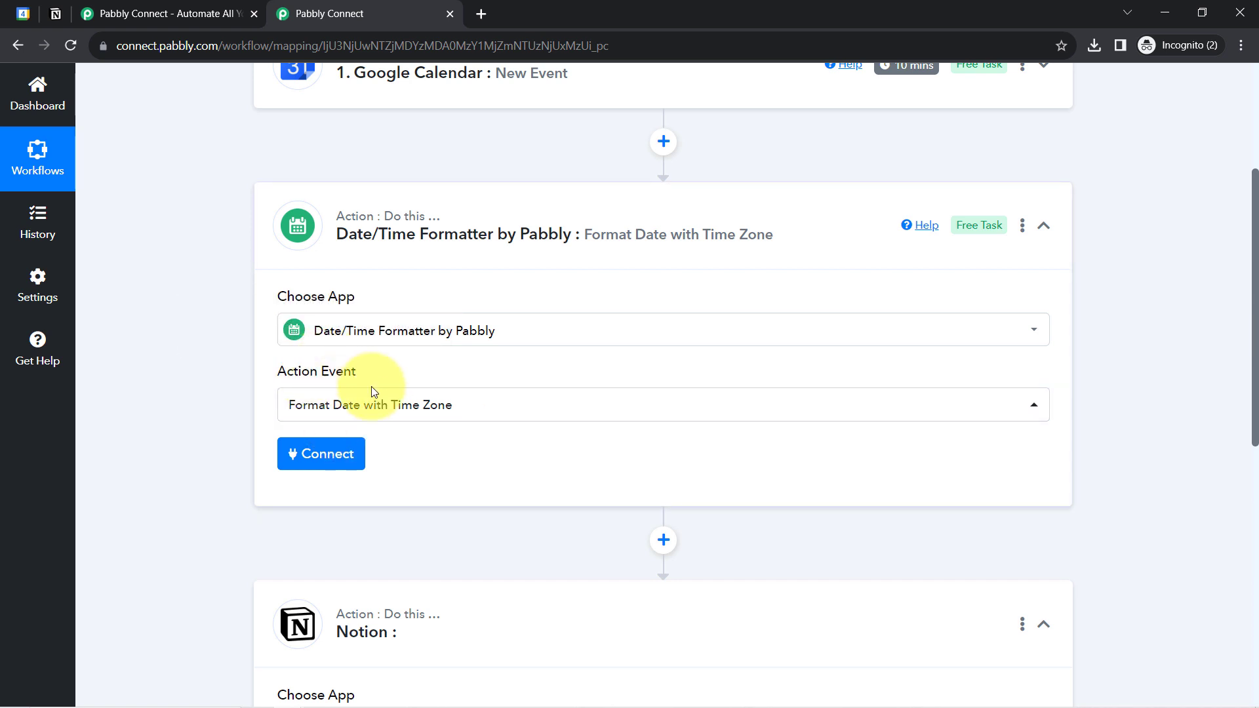
click(330, 464)
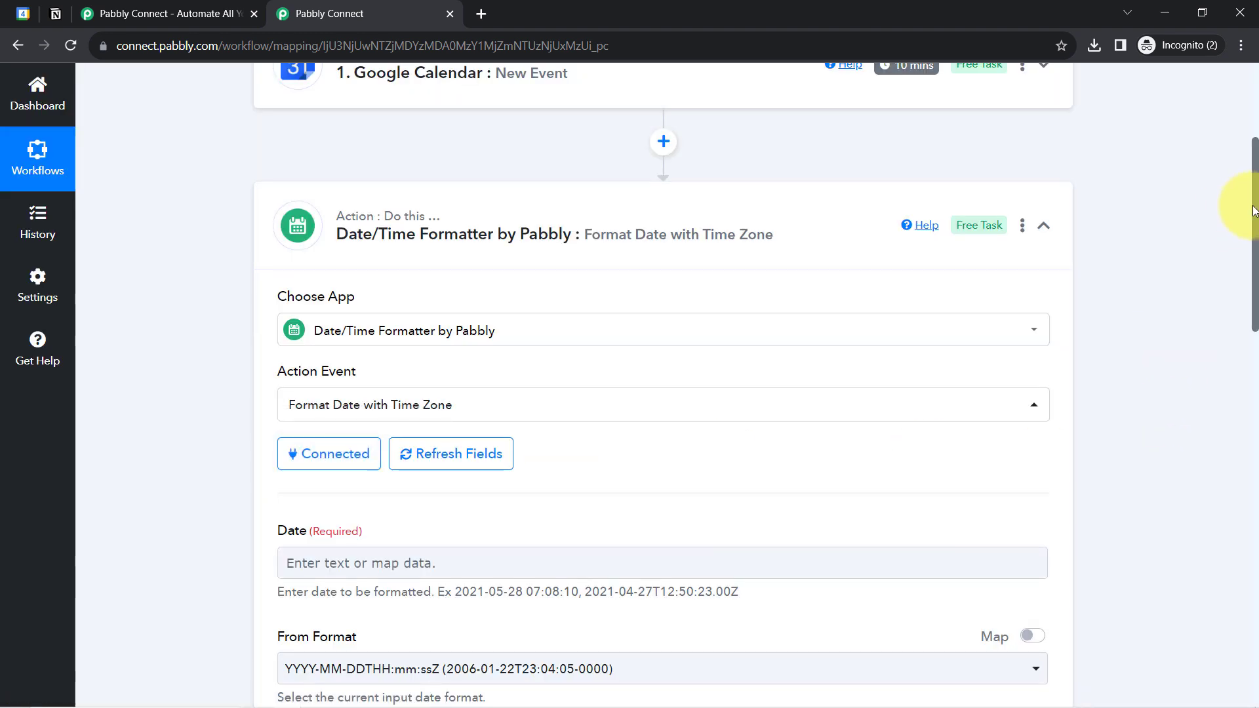
Map the formatter's Date field to the Start DateTime value from the Google Calendar trigger response
drag(1255, 240, 1252, 317)
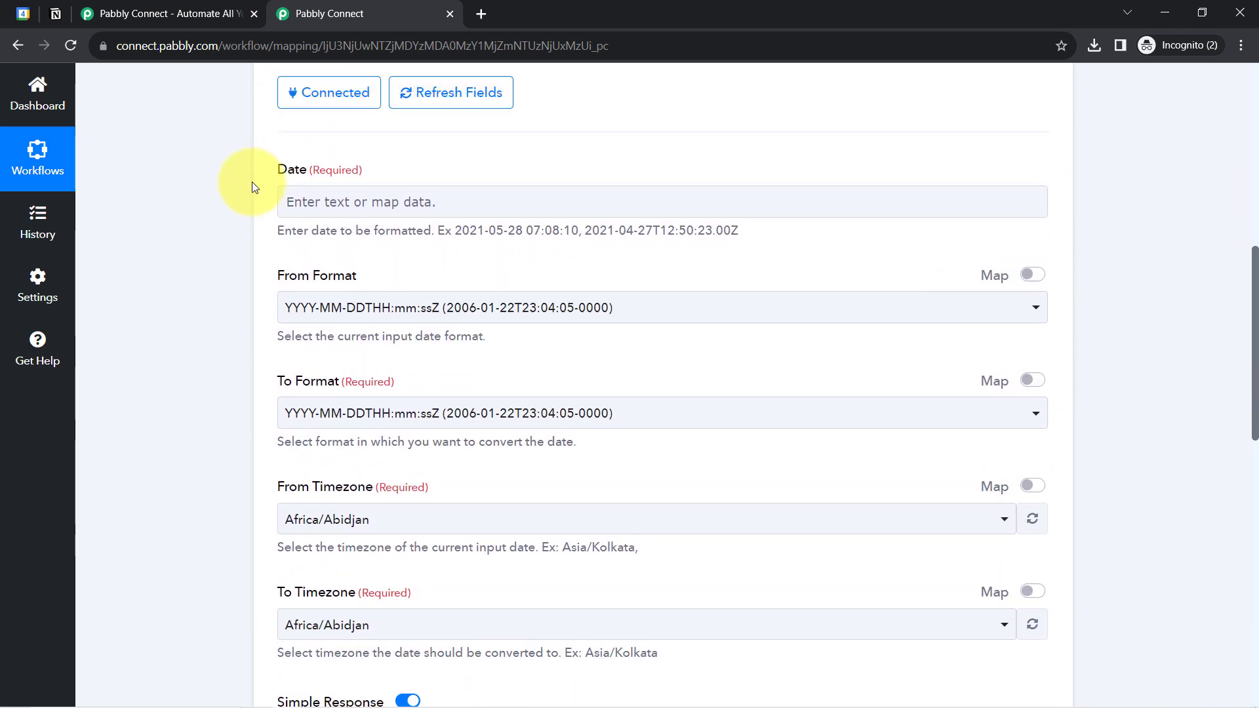
click(316, 195)
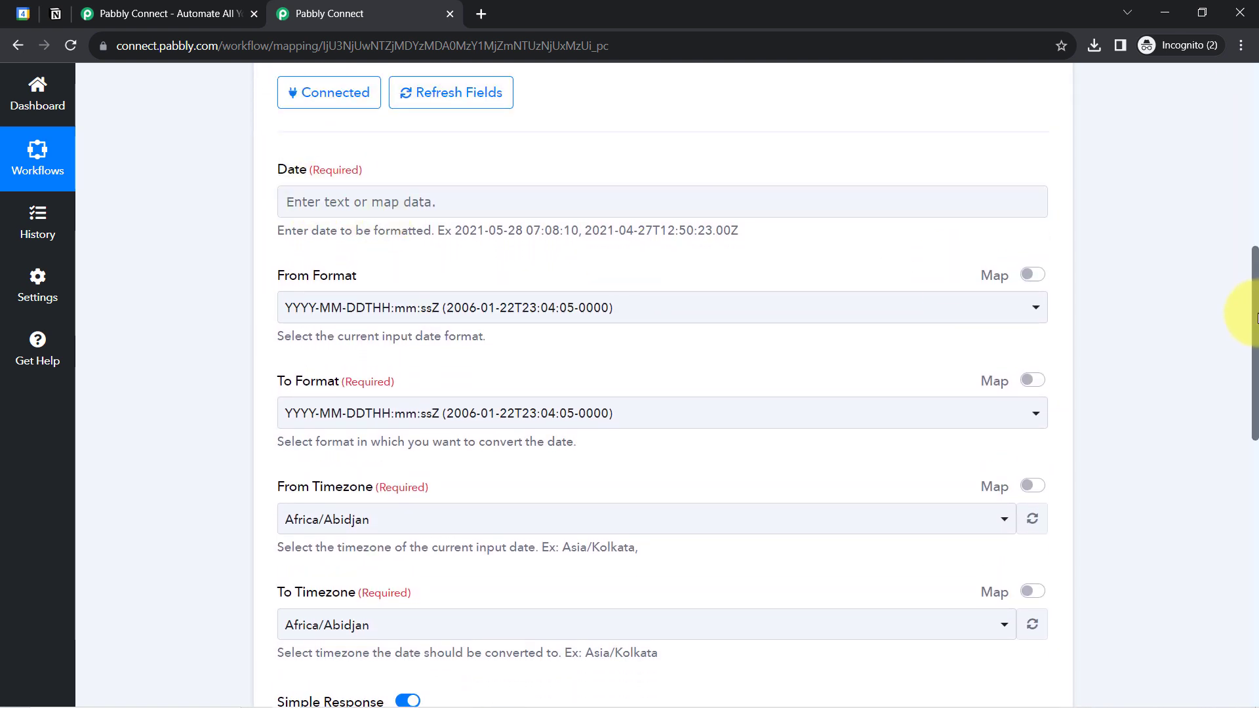
drag(1256, 320, 1206, 457)
click(590, 257)
scroll(1205, 459, down, 2)
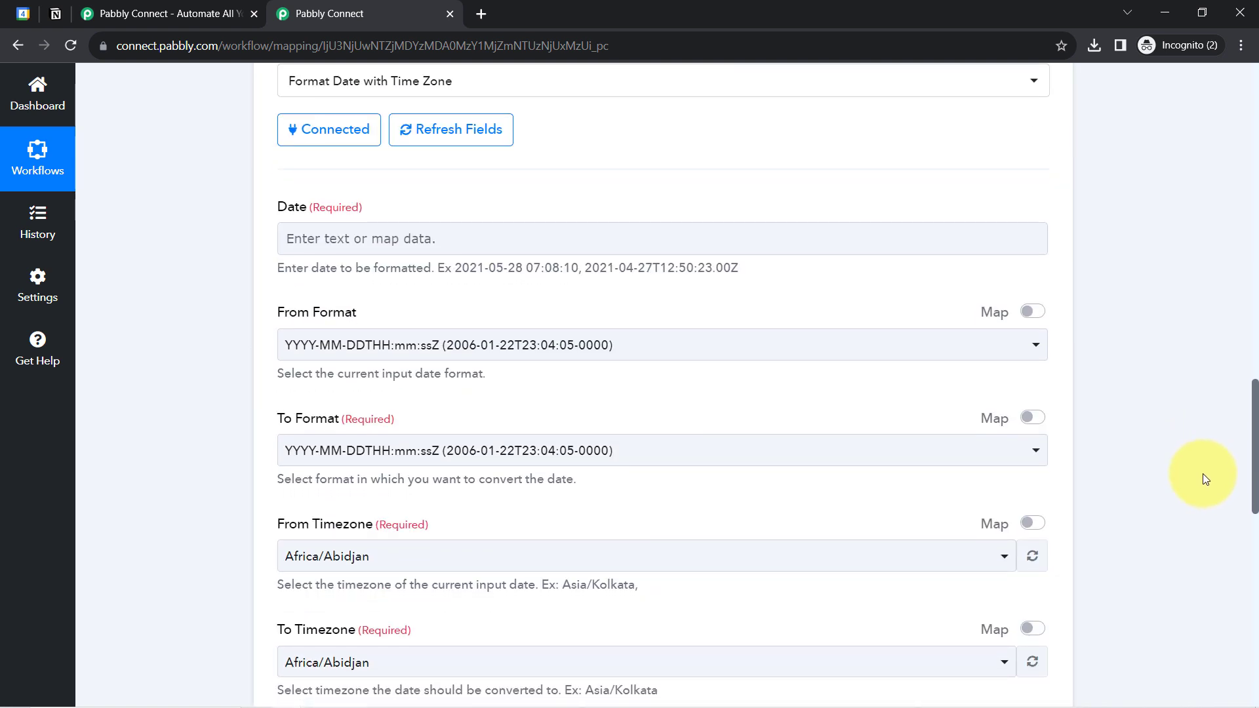
click(348, 252)
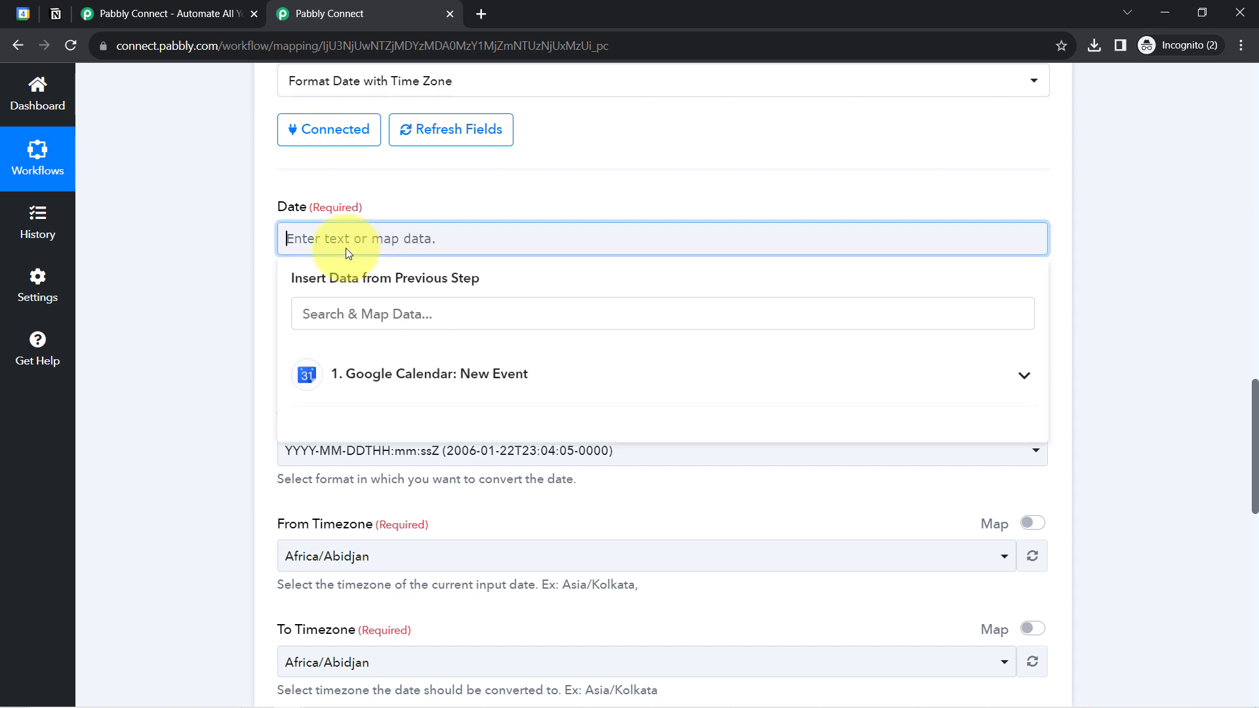
click(372, 374)
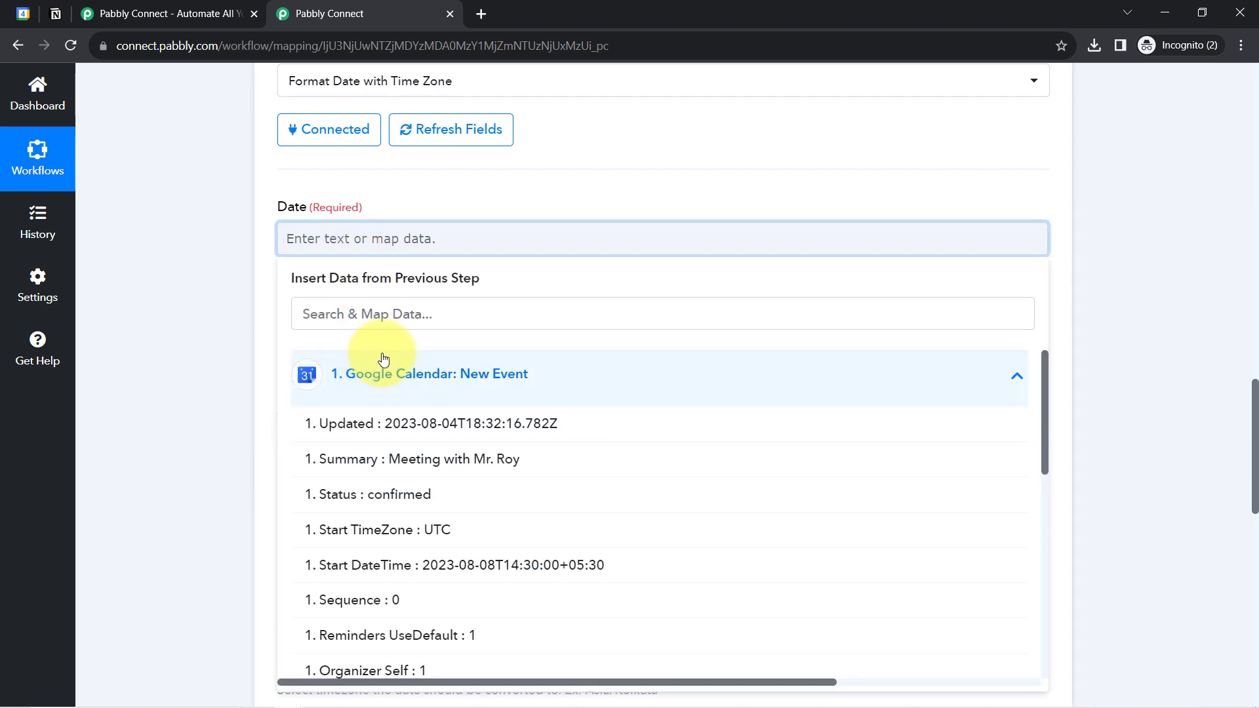
click(316, 312)
text(start)
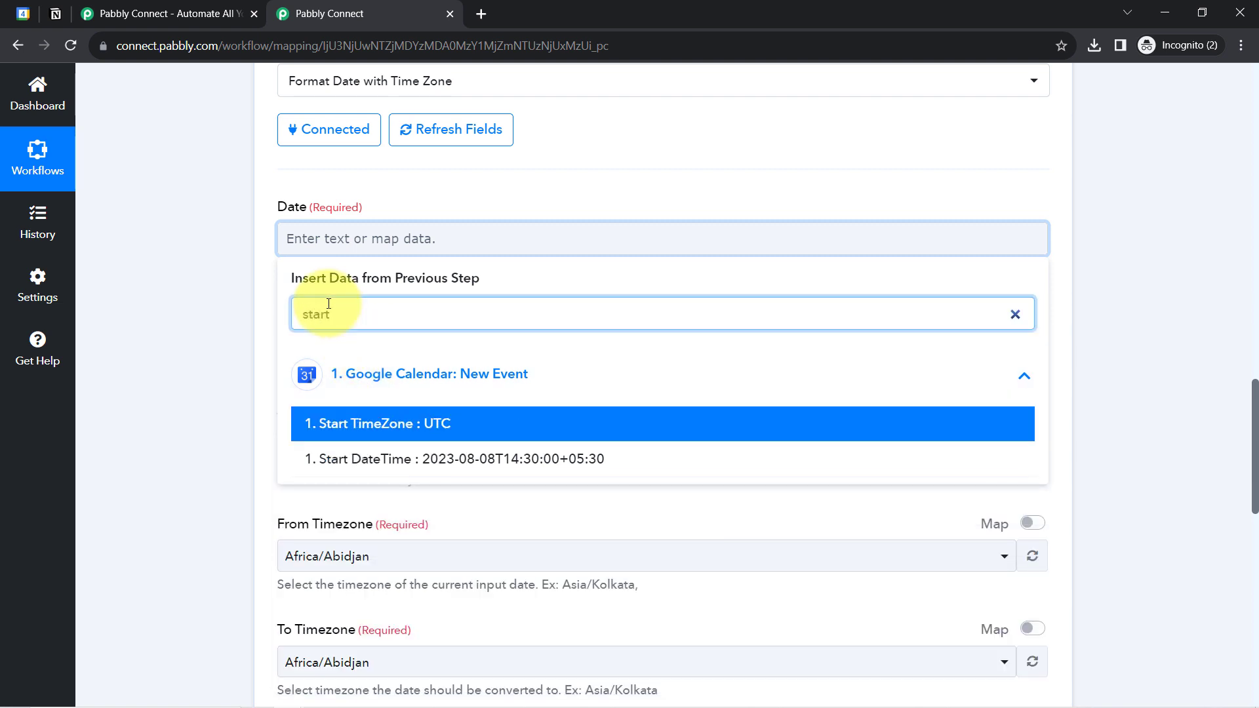
click(343, 460)
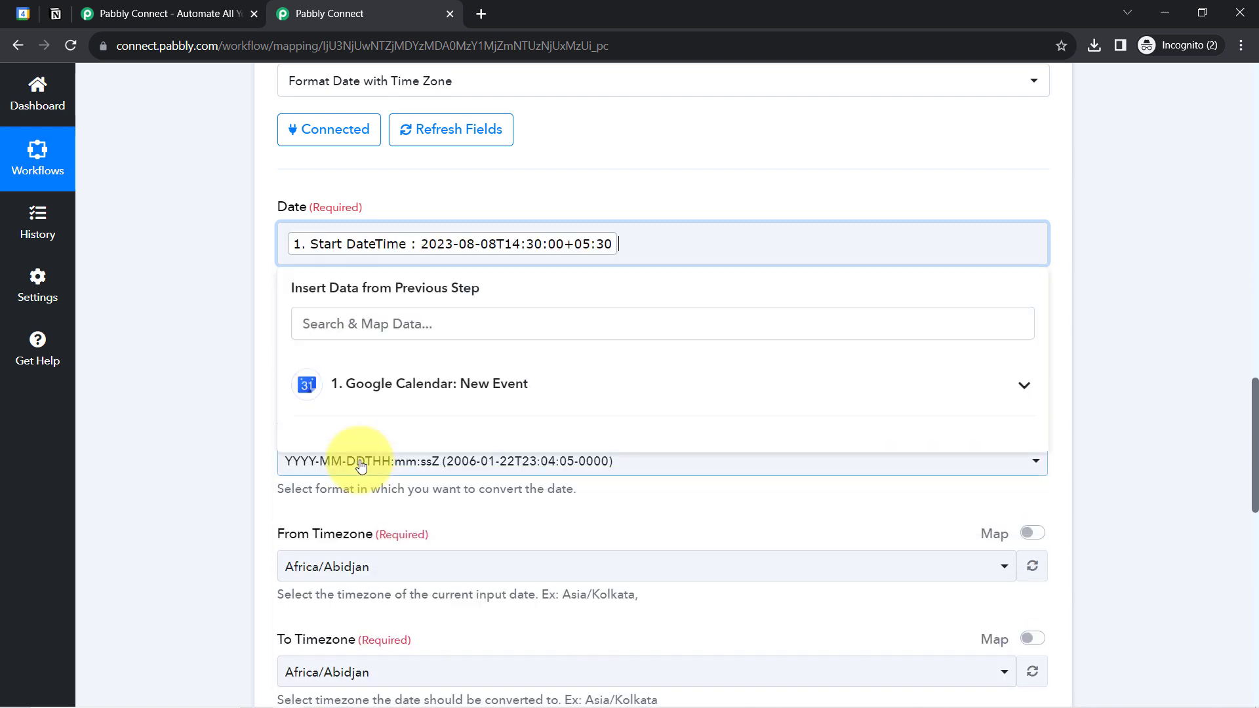
click(191, 313)
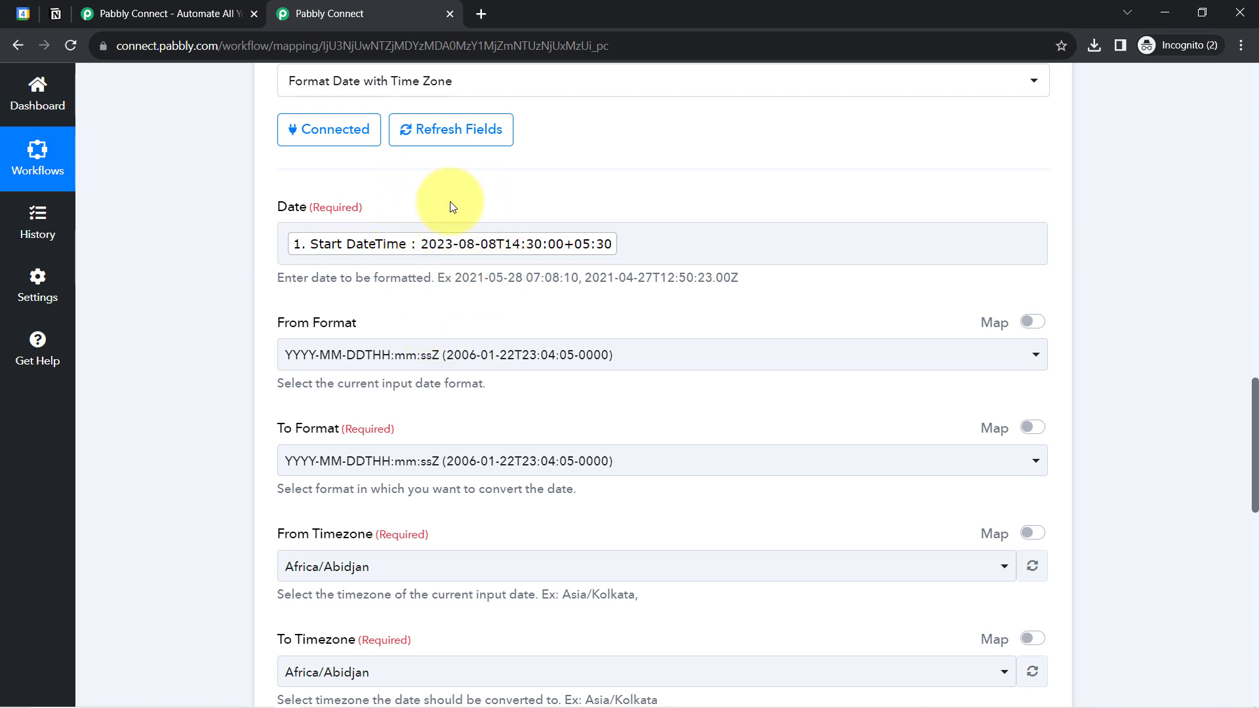
click(486, 249)
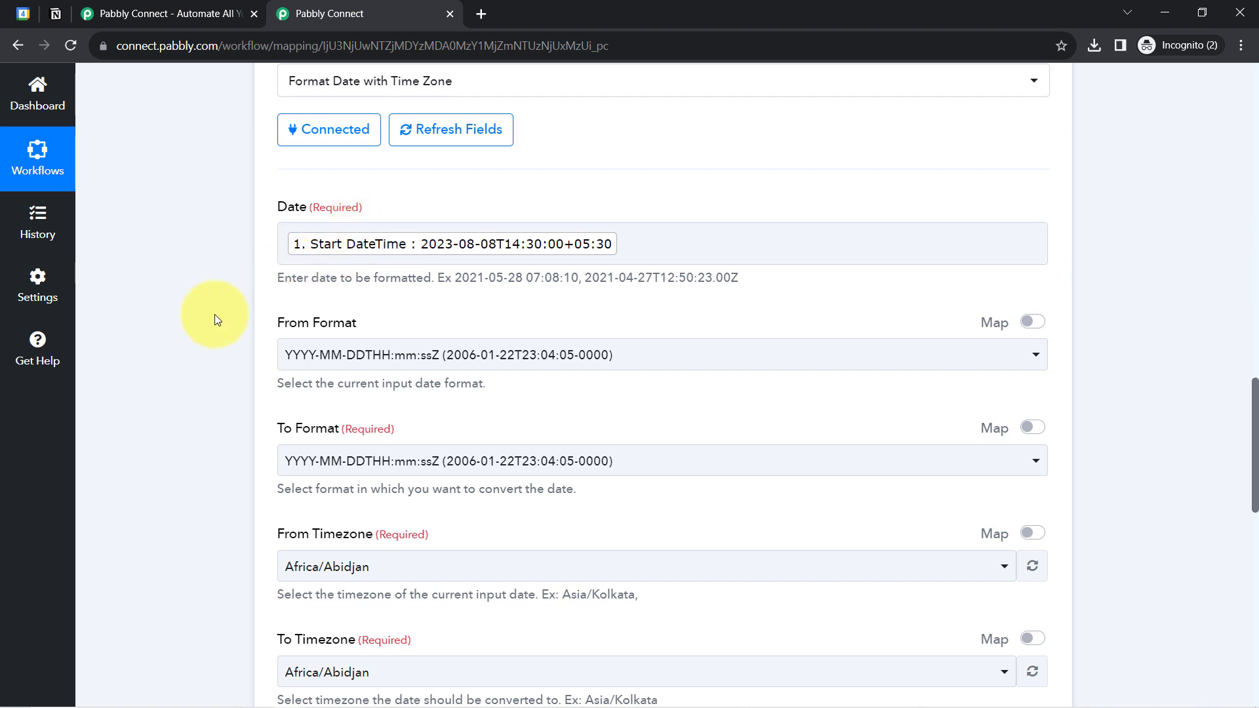
click(654, 245)
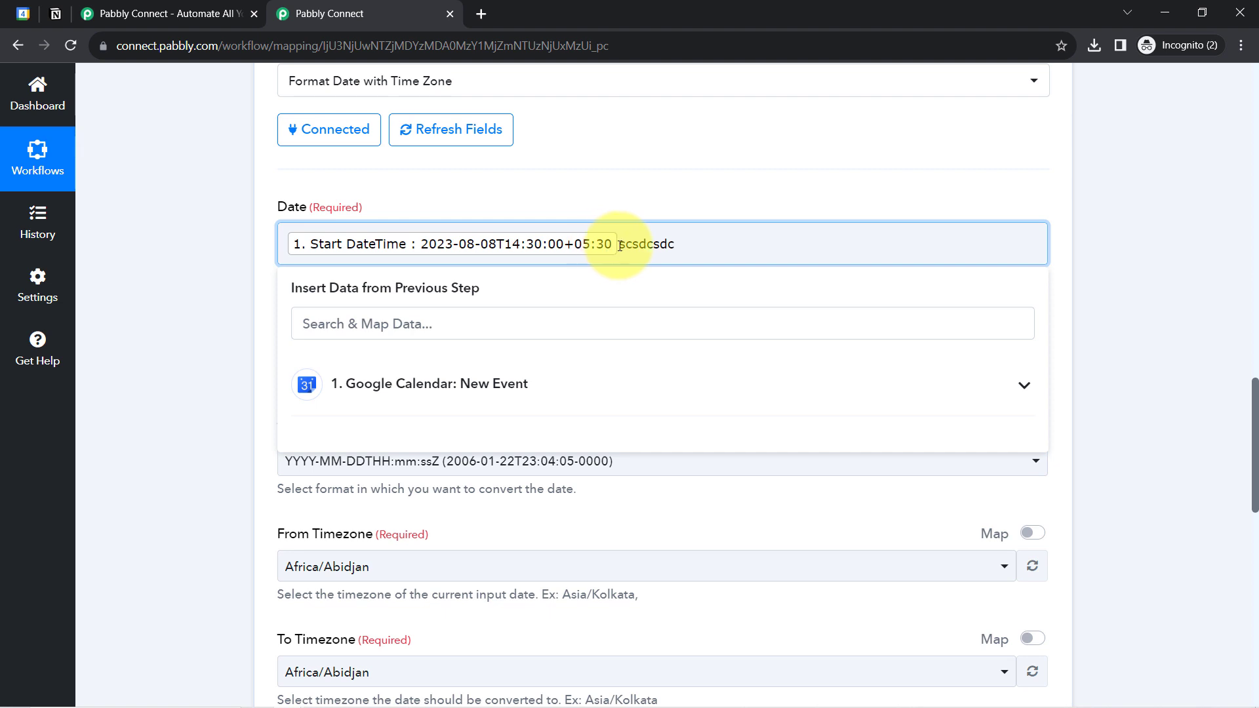
drag(620, 246, 708, 253)
key(BackSpace)
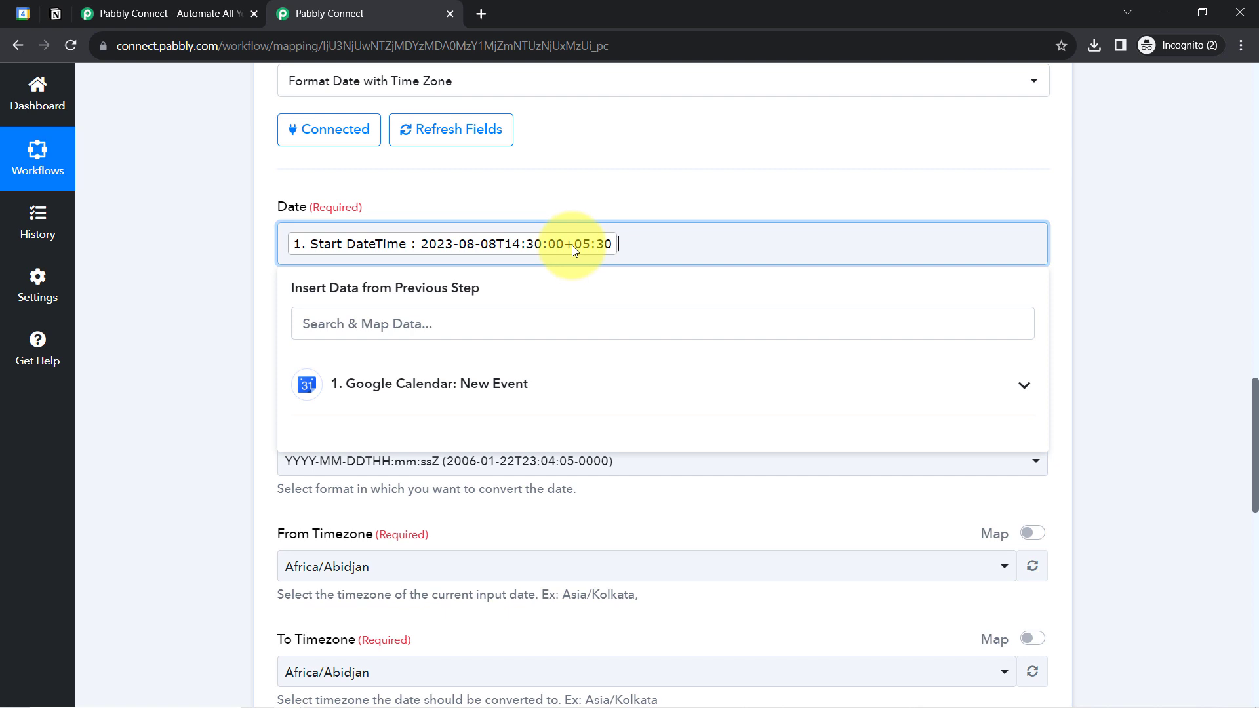
click(223, 336)
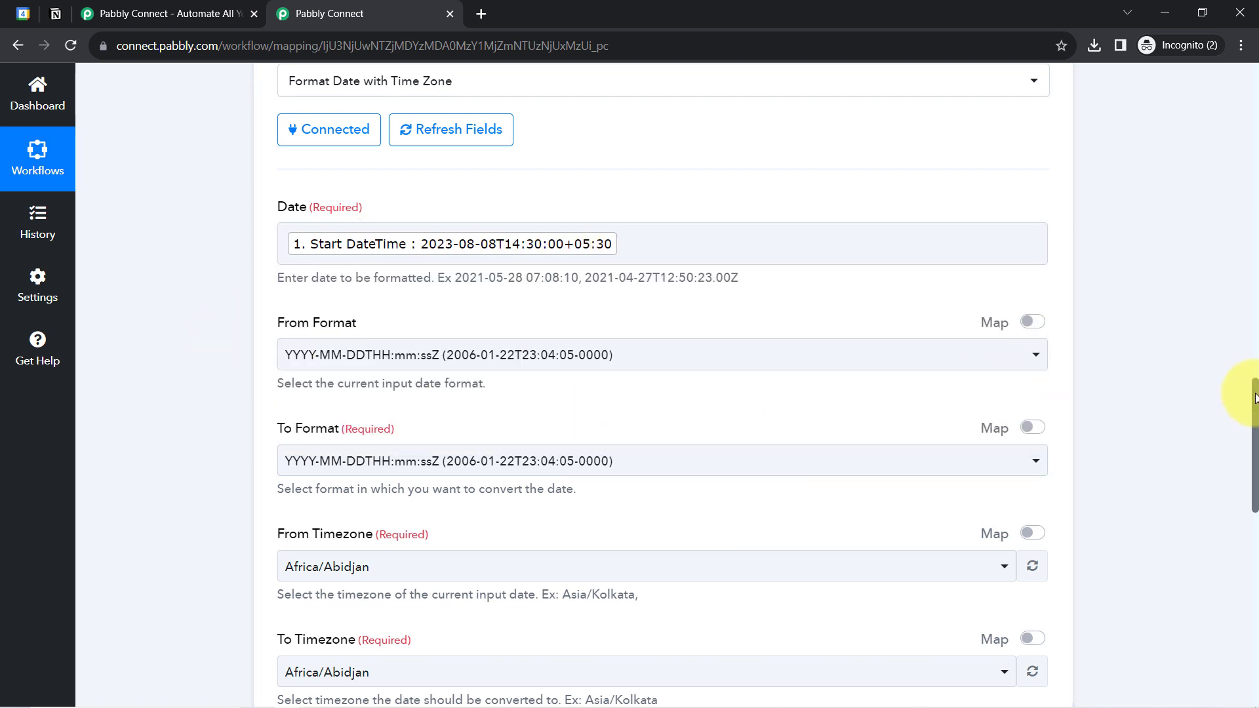
Set the formatter's From Format to YYYY-MM-DDTHH:mm:ssZ, matching the mapped start date
drag(1256, 396, 1255, 422)
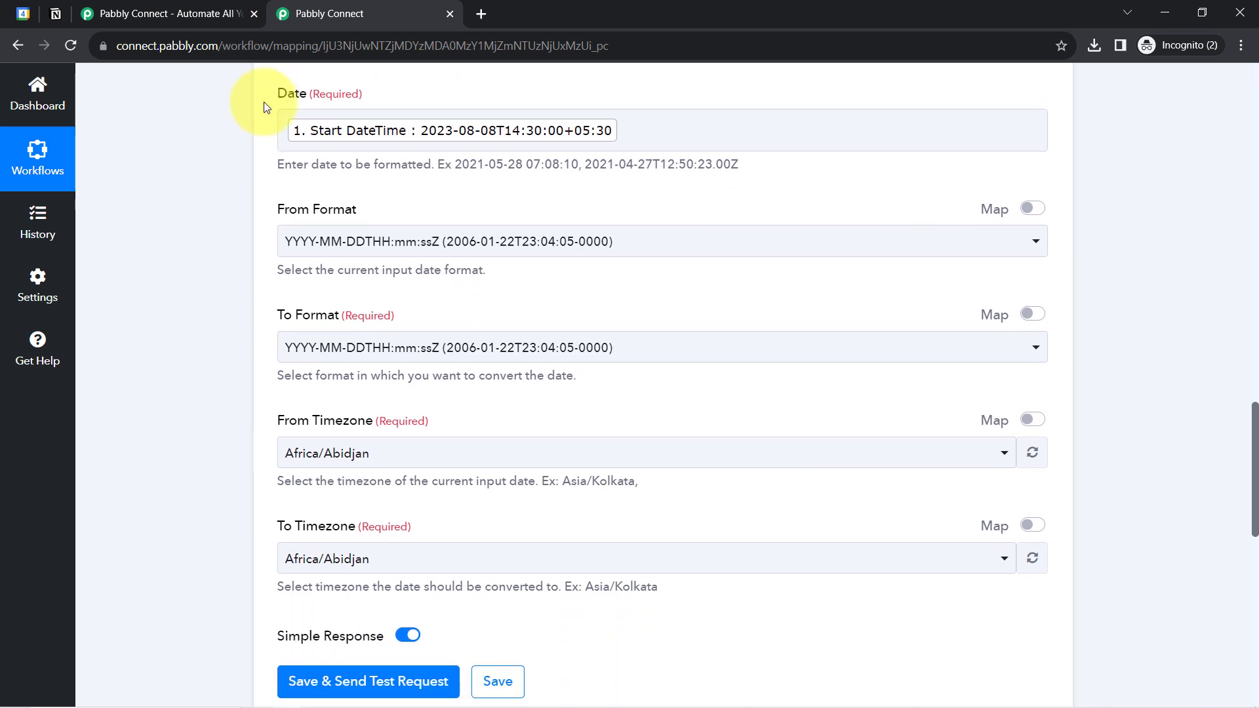
click(423, 135)
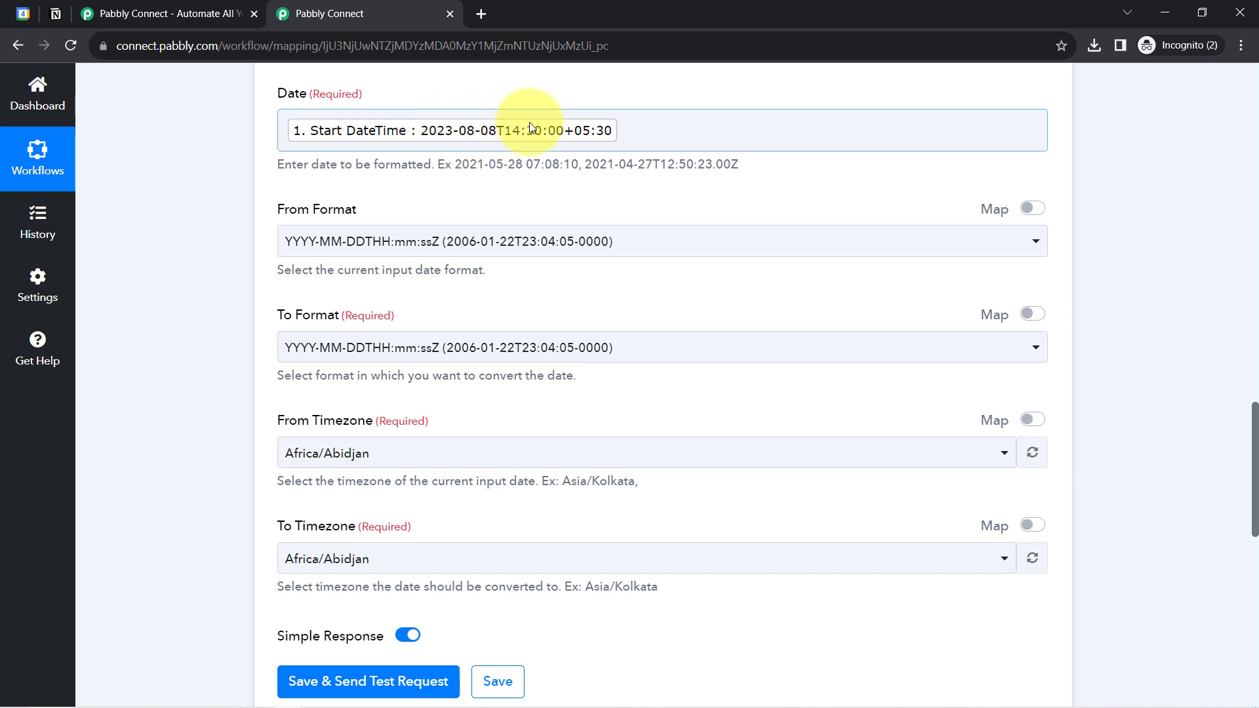
click(458, 247)
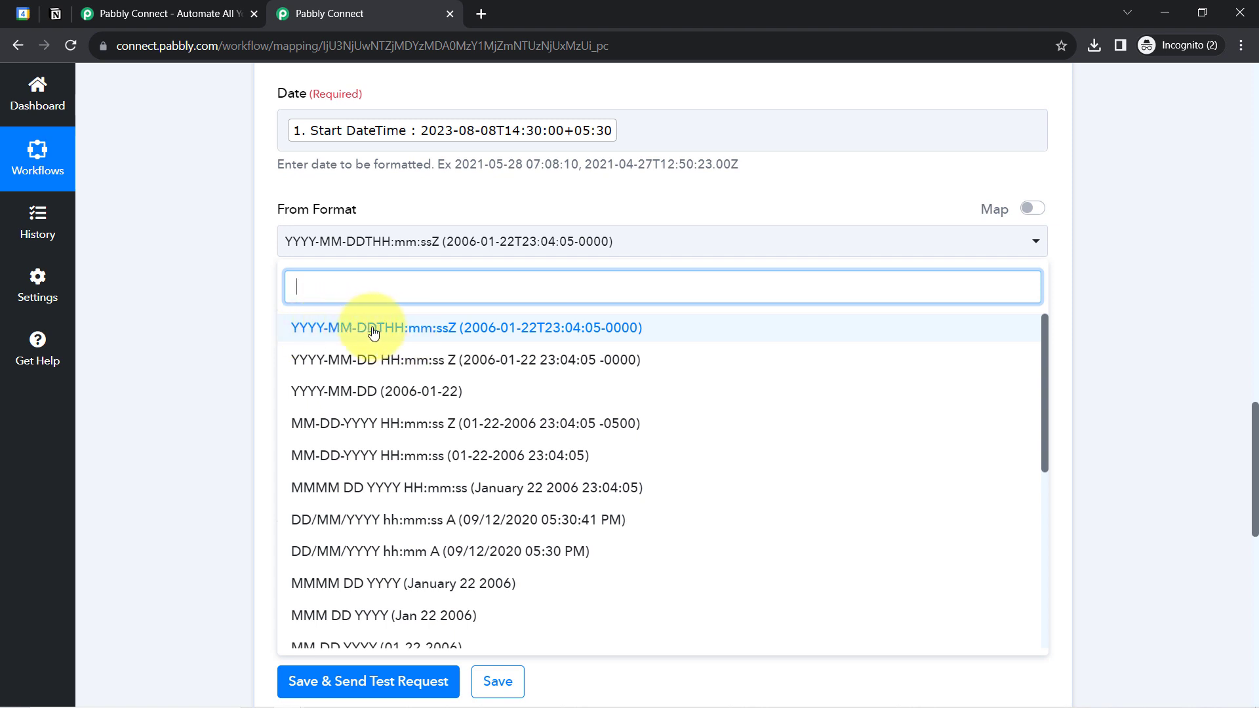
click(450, 328)
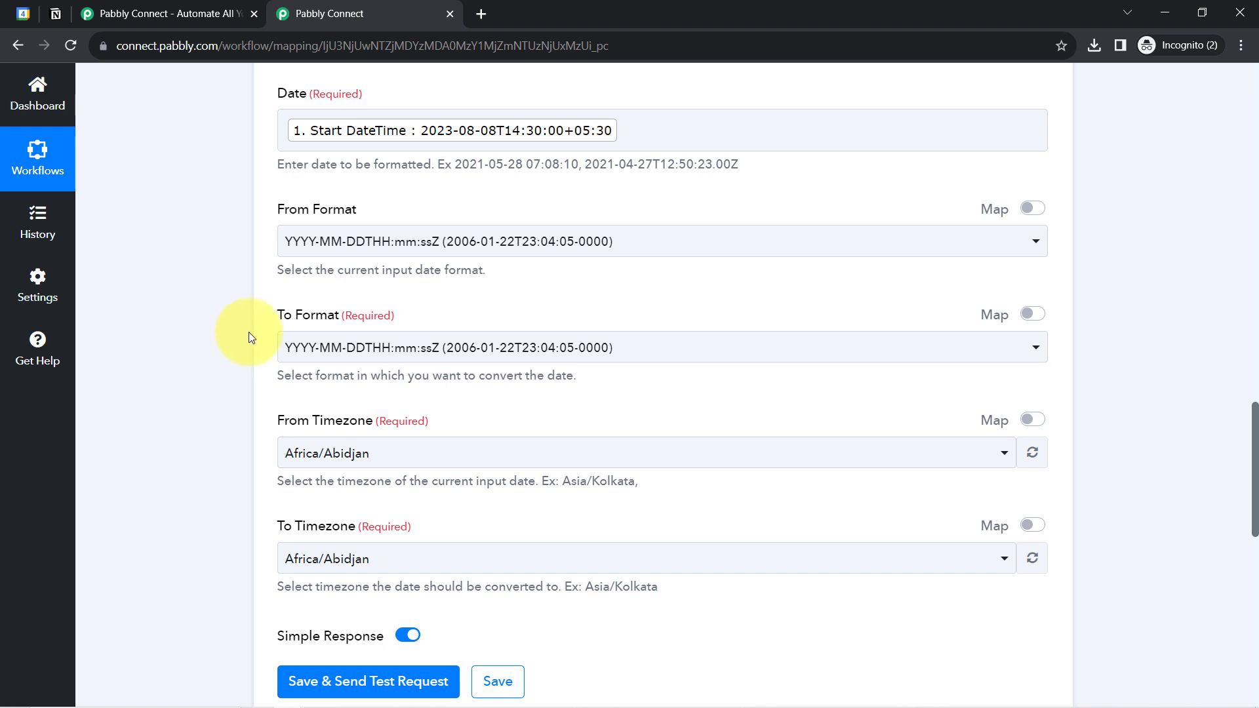
Set the date formatter's To Format to YYYY-MM-DD HH:mm:ss
click(337, 356)
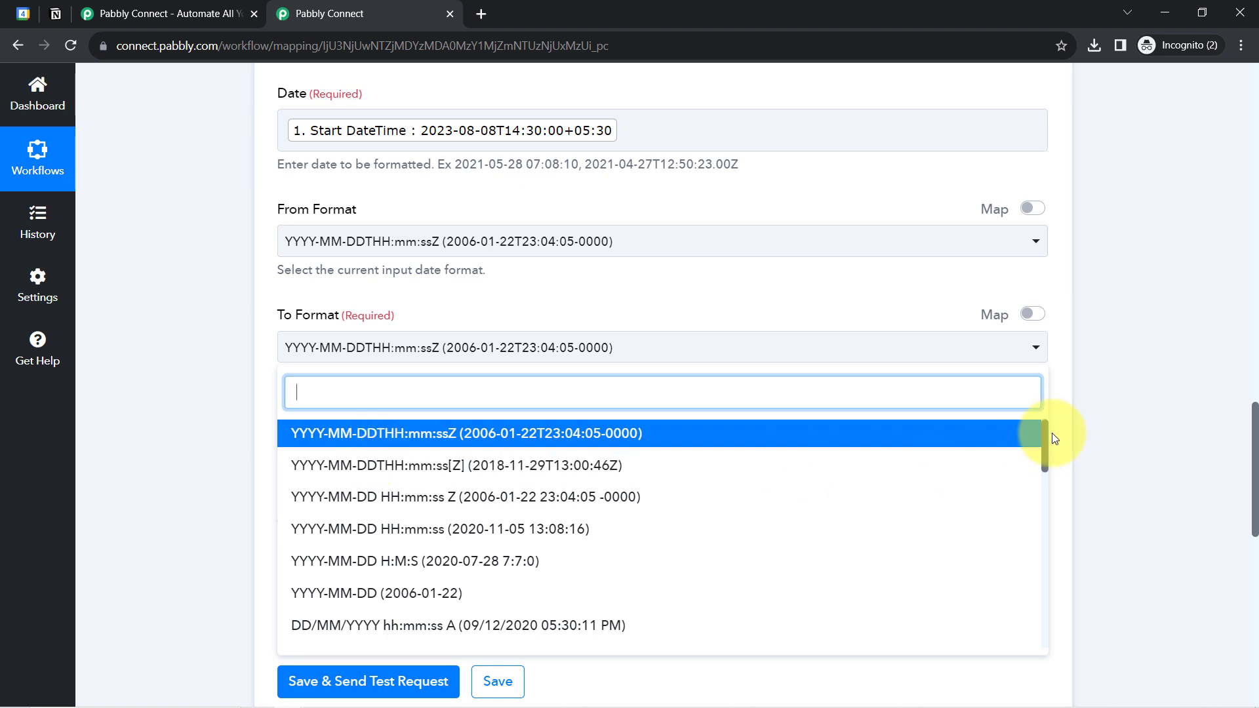
drag(1047, 436, 1043, 451)
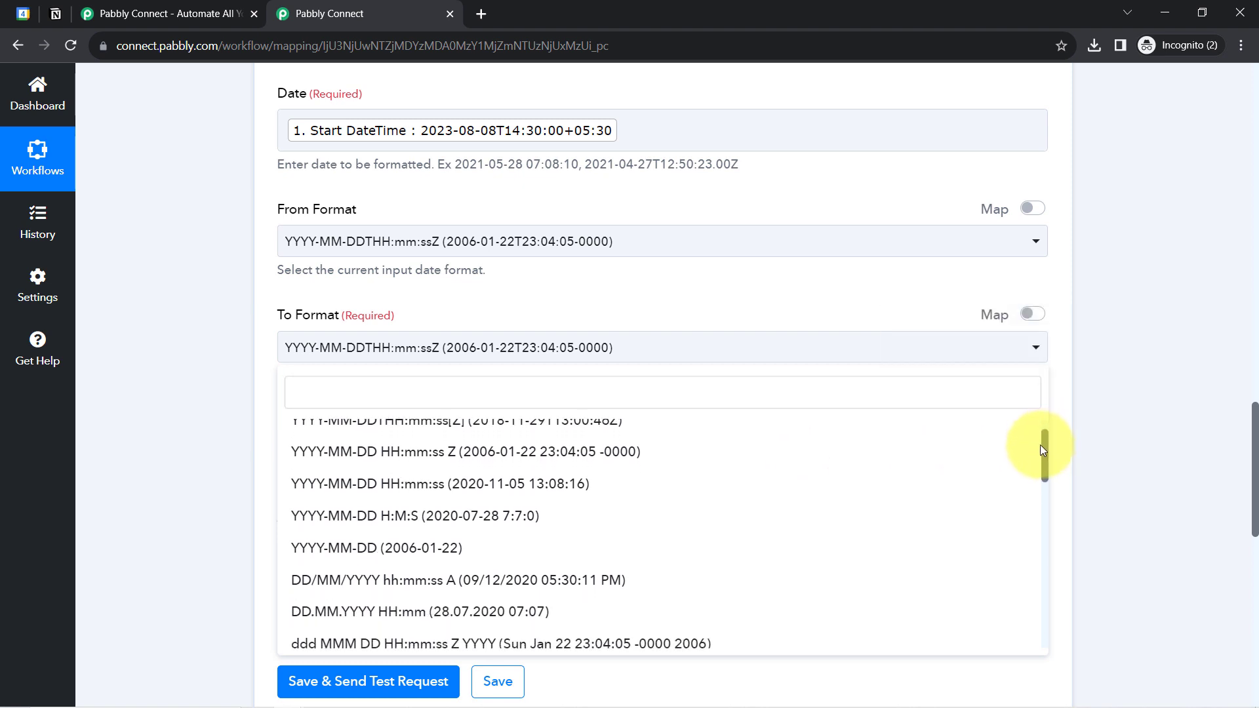
click(320, 484)
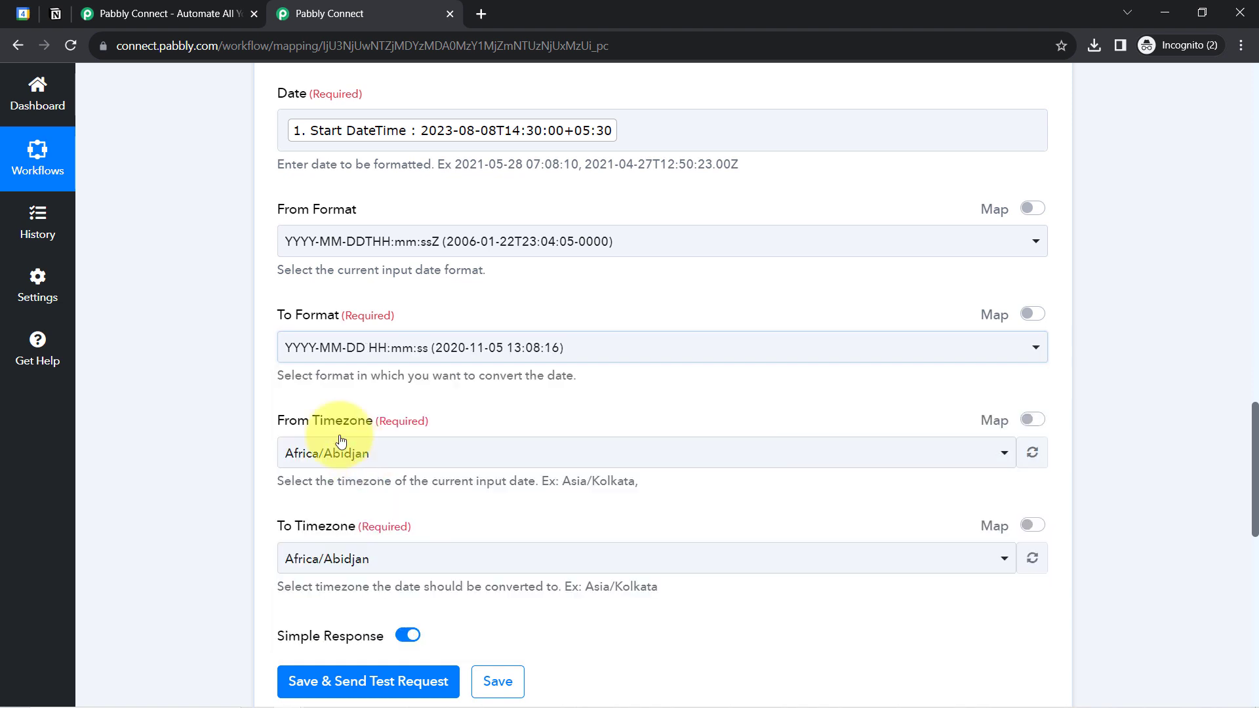
Set the date formatter's From Timezone to Asia/Kolkata
scroll(180, 410, down, 1)
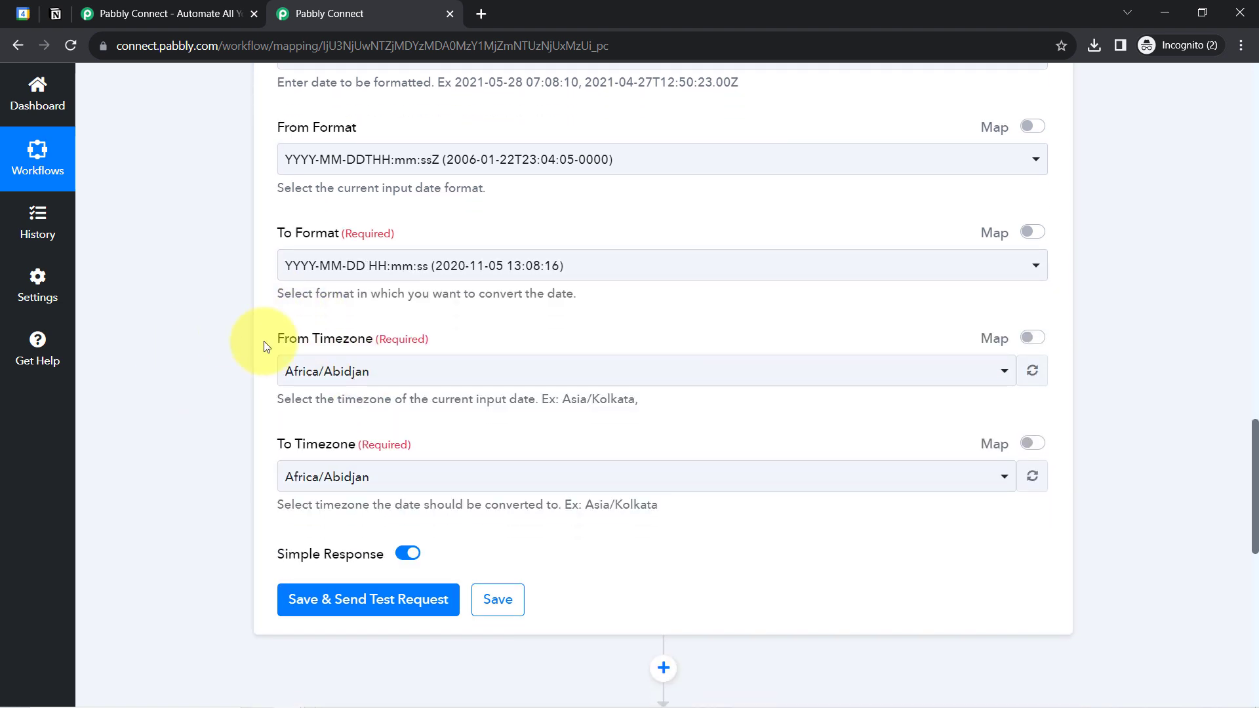
click(296, 371)
text(Asia)
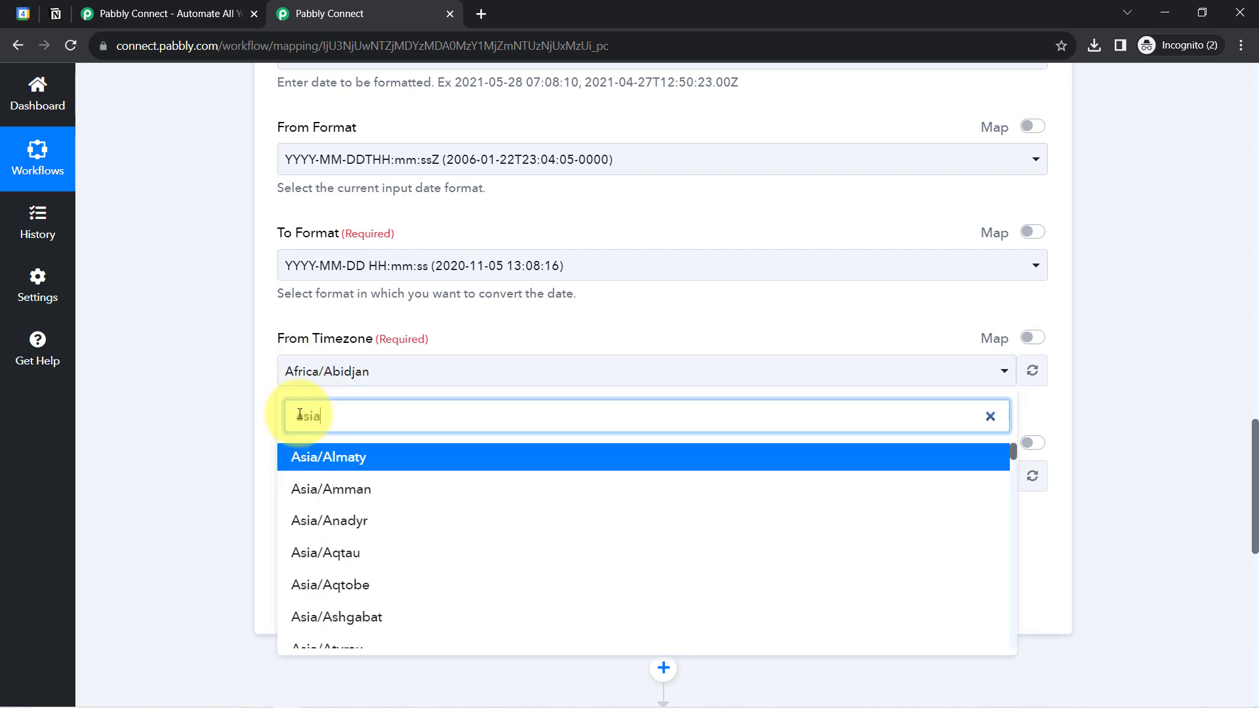
text(/ko)
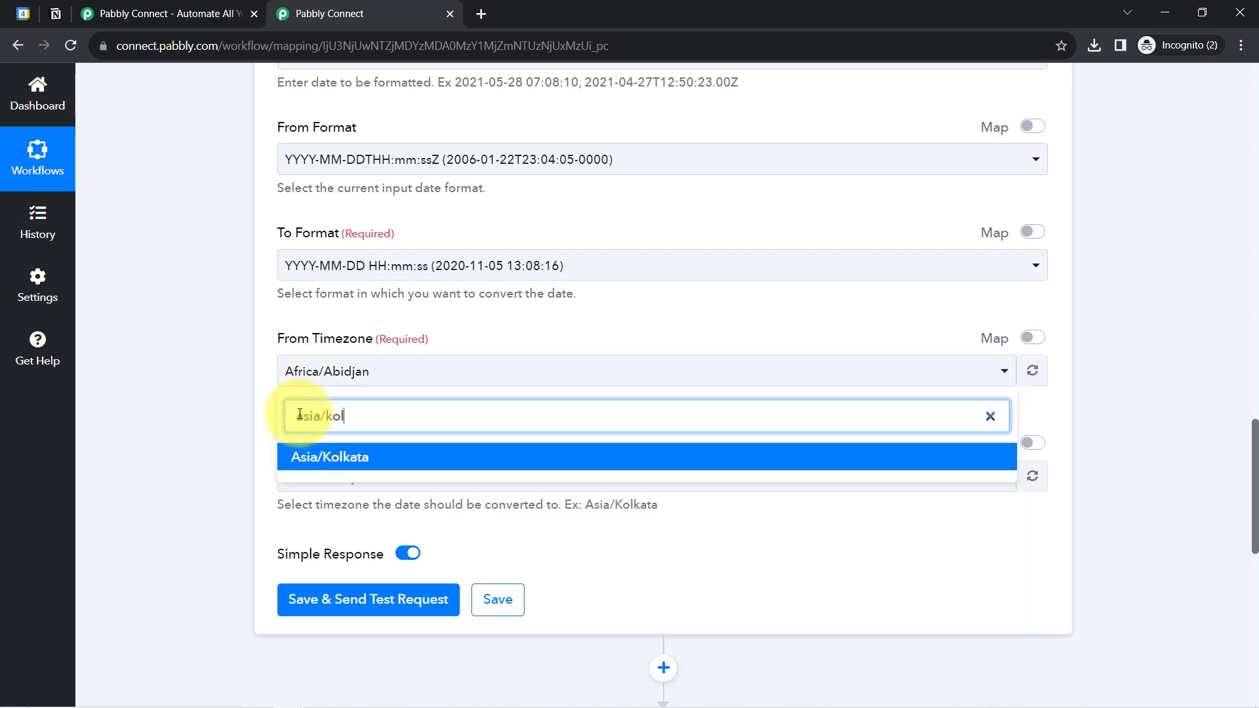
text(l)
click(308, 457)
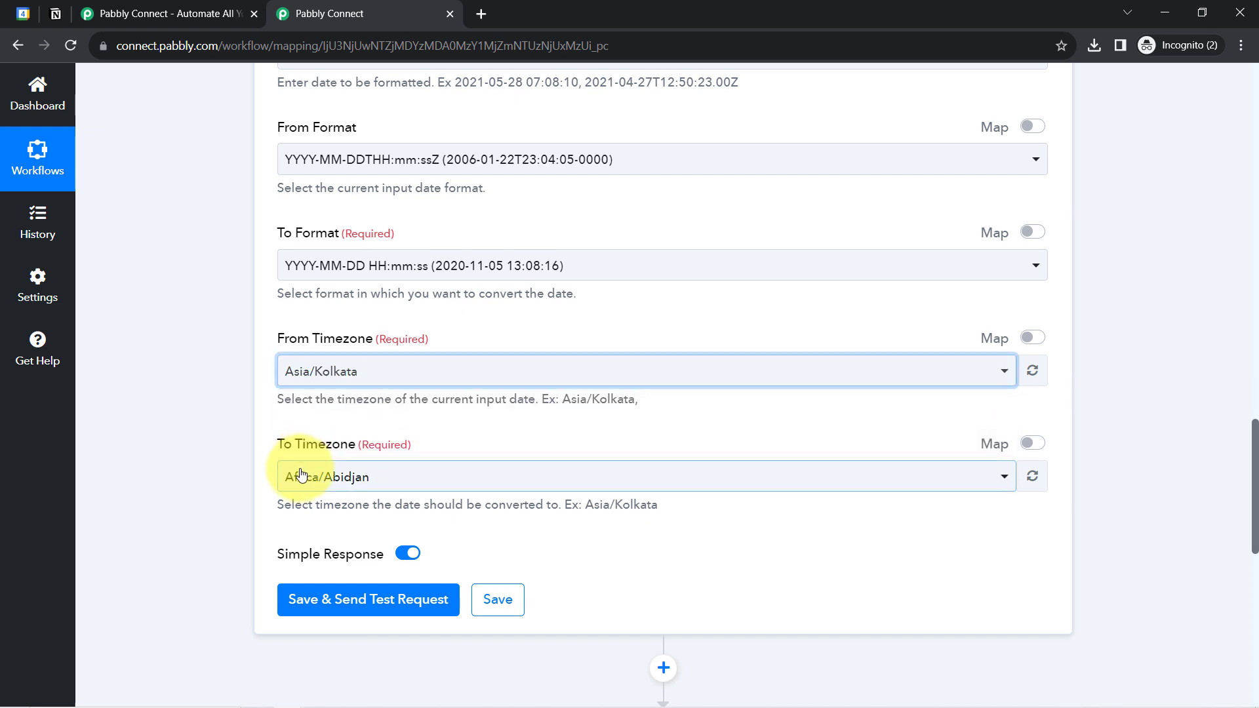
Set the date formatter's To Timezone to Etc/UTC, then save the action and send a test request
click(309, 475)
text(utc)
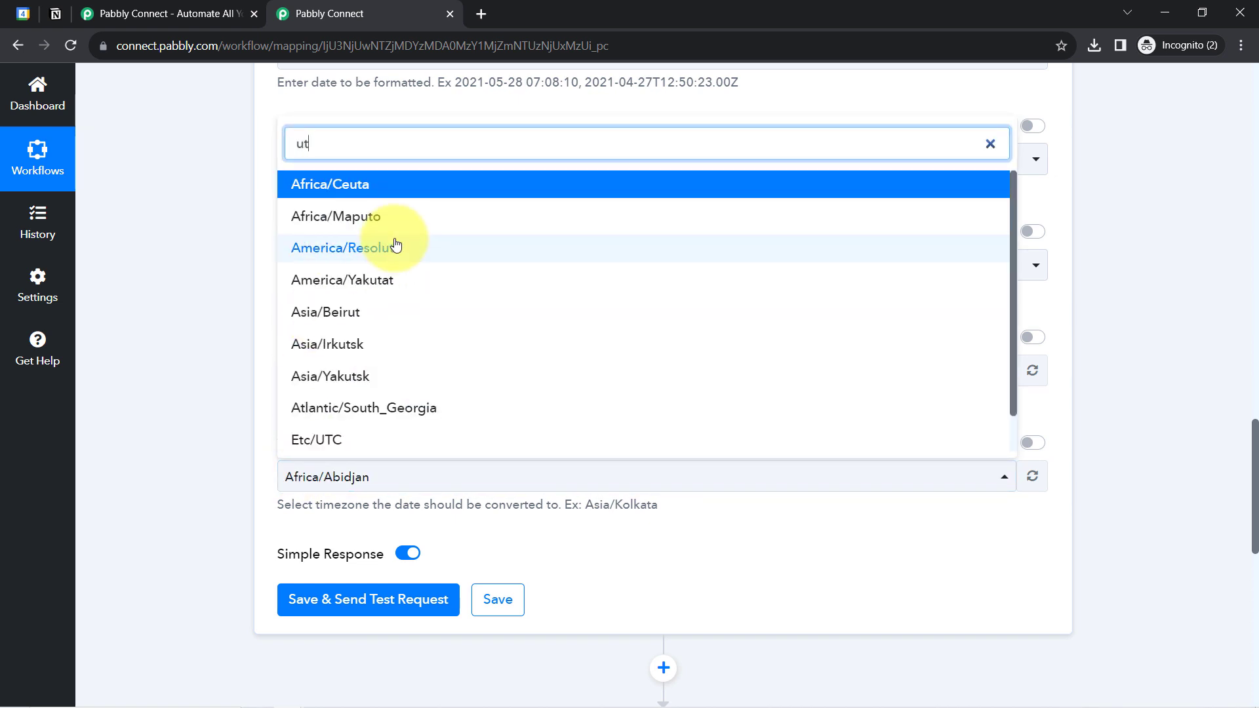
click(325, 429)
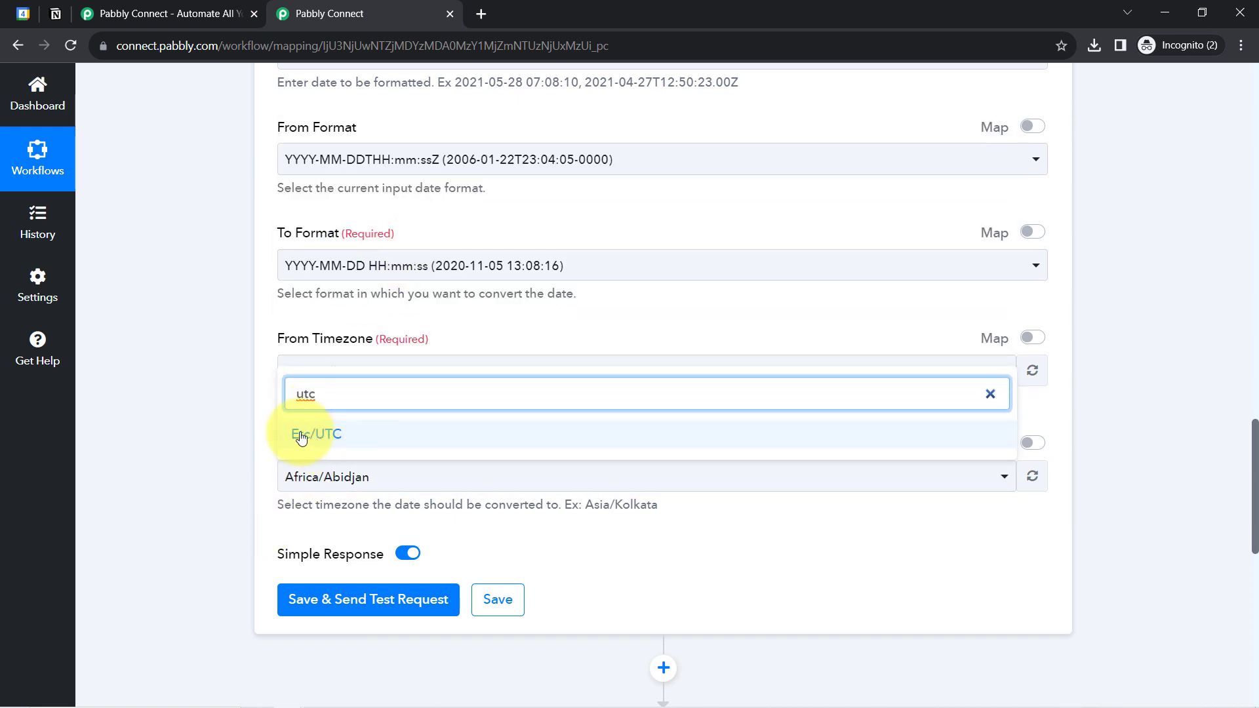
click(315, 600)
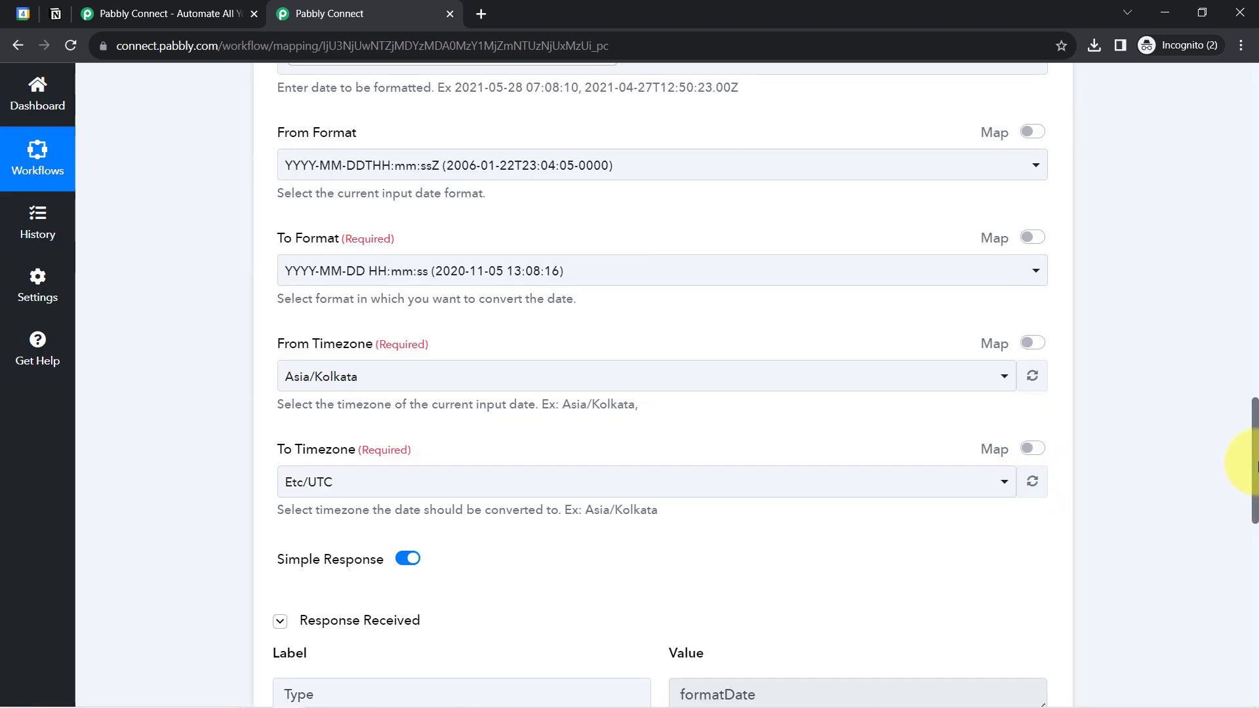
Check the formatter's returned date and time against the August 8 event in Google Calendar and return to Pabbly Connect
drag(1256, 467, 1254, 545)
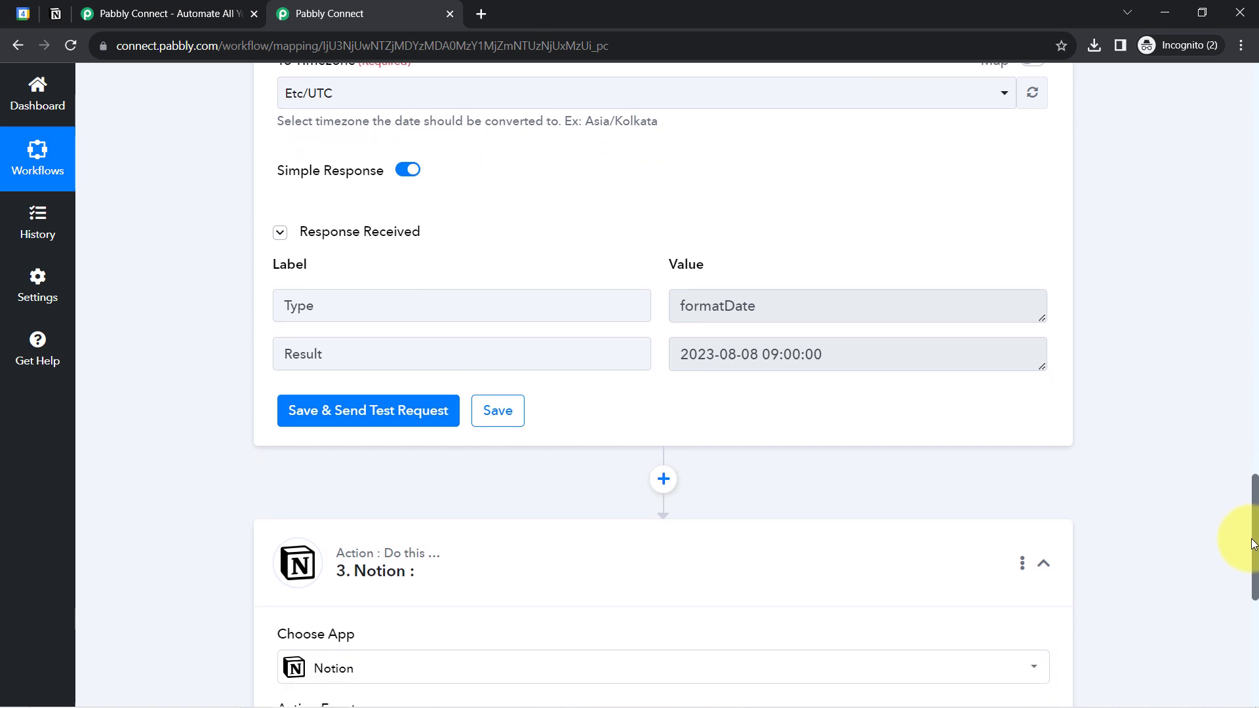
drag(759, 354, 839, 351)
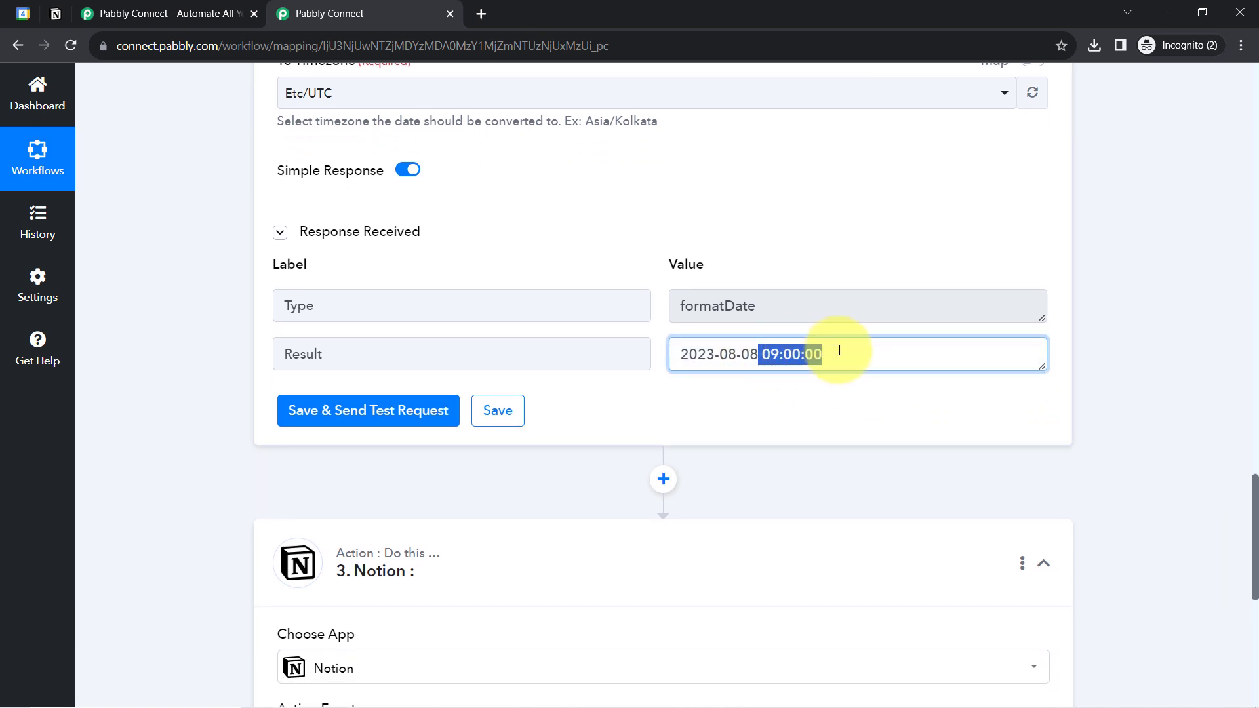
click(760, 352)
drag(715, 352, 785, 349)
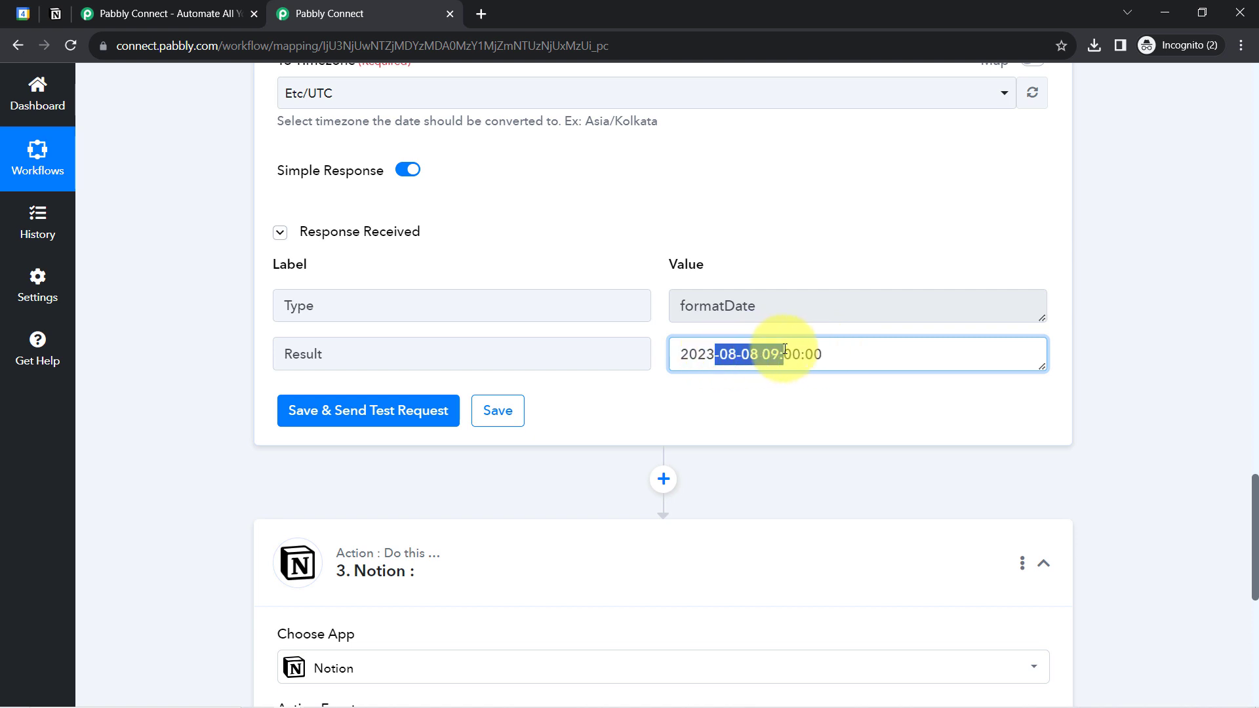
click(23, 13)
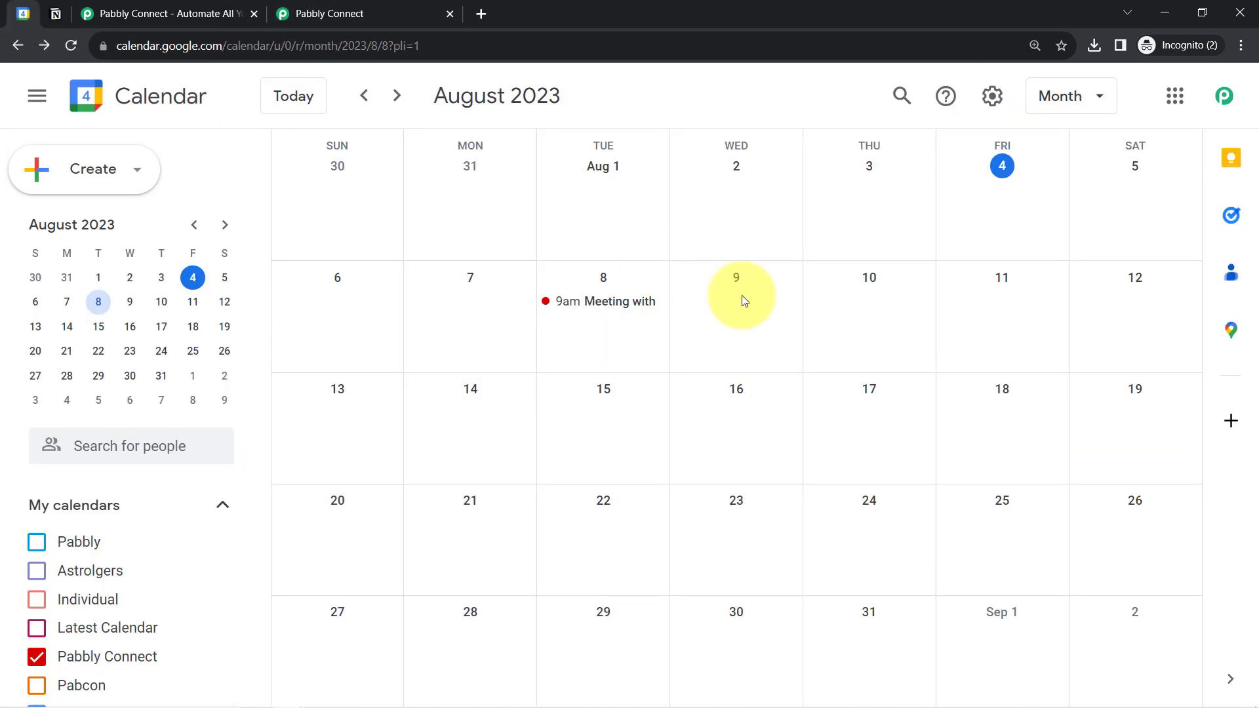
click(587, 301)
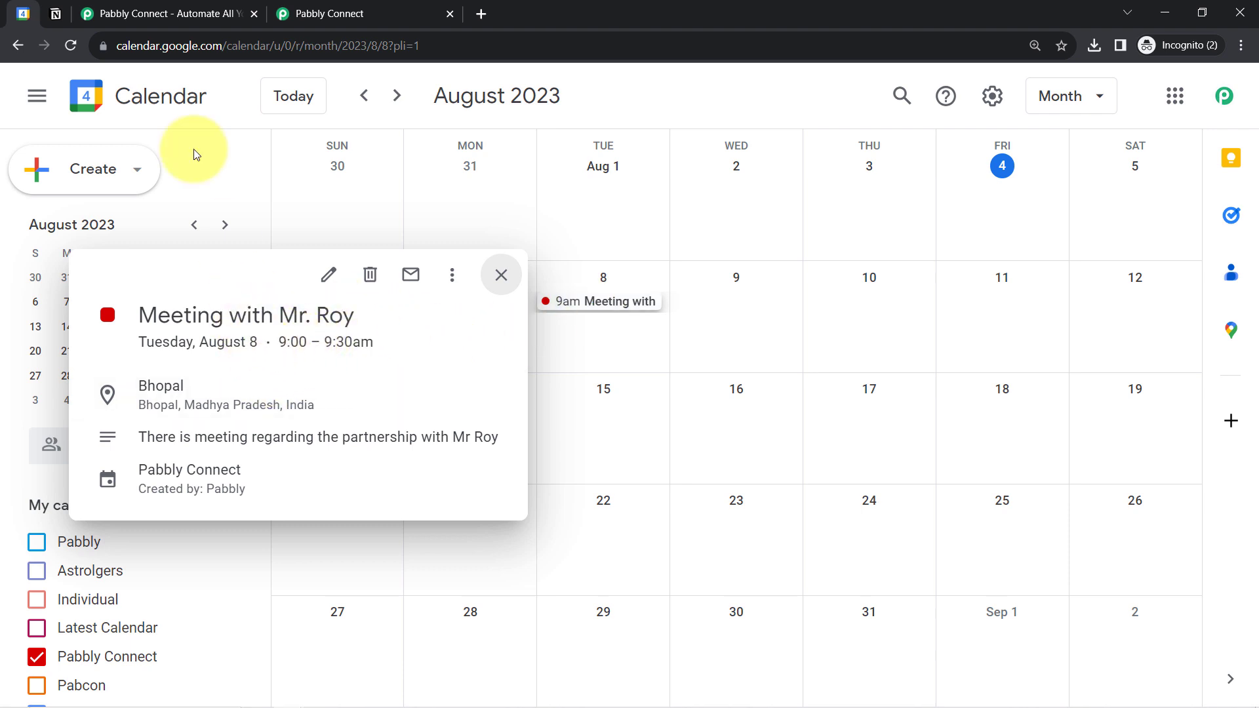
click(312, 13)
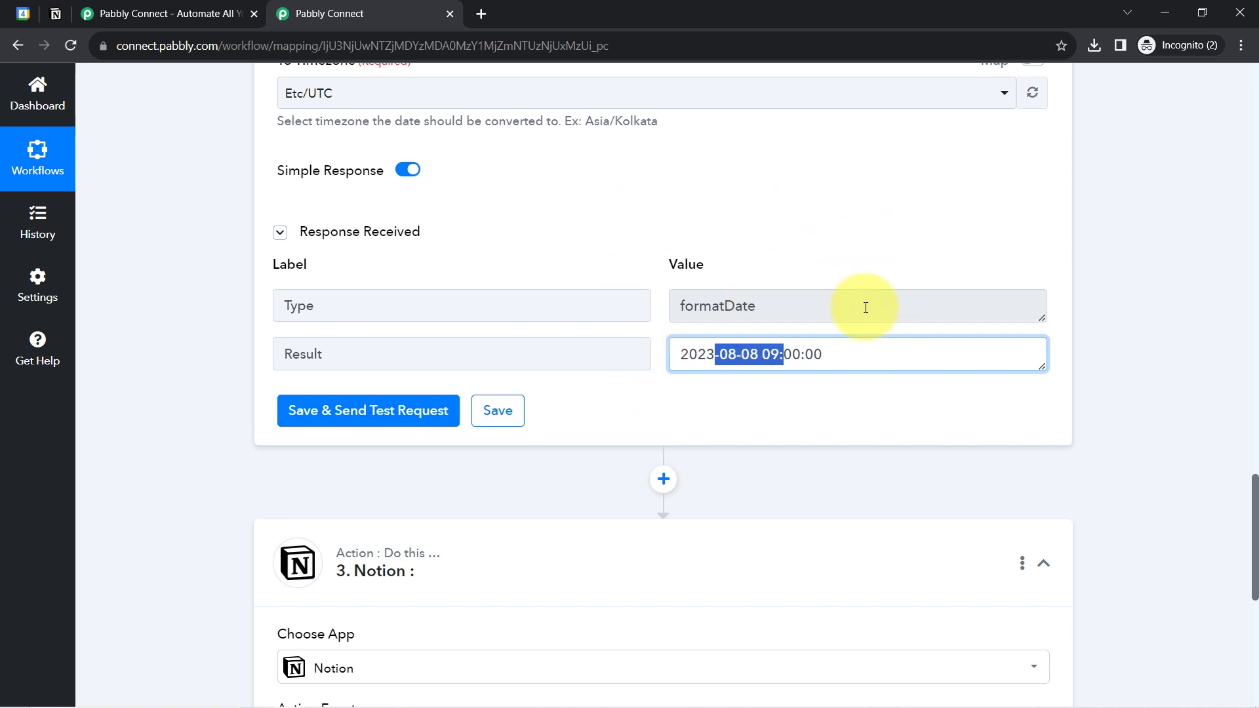
click(262, 340)
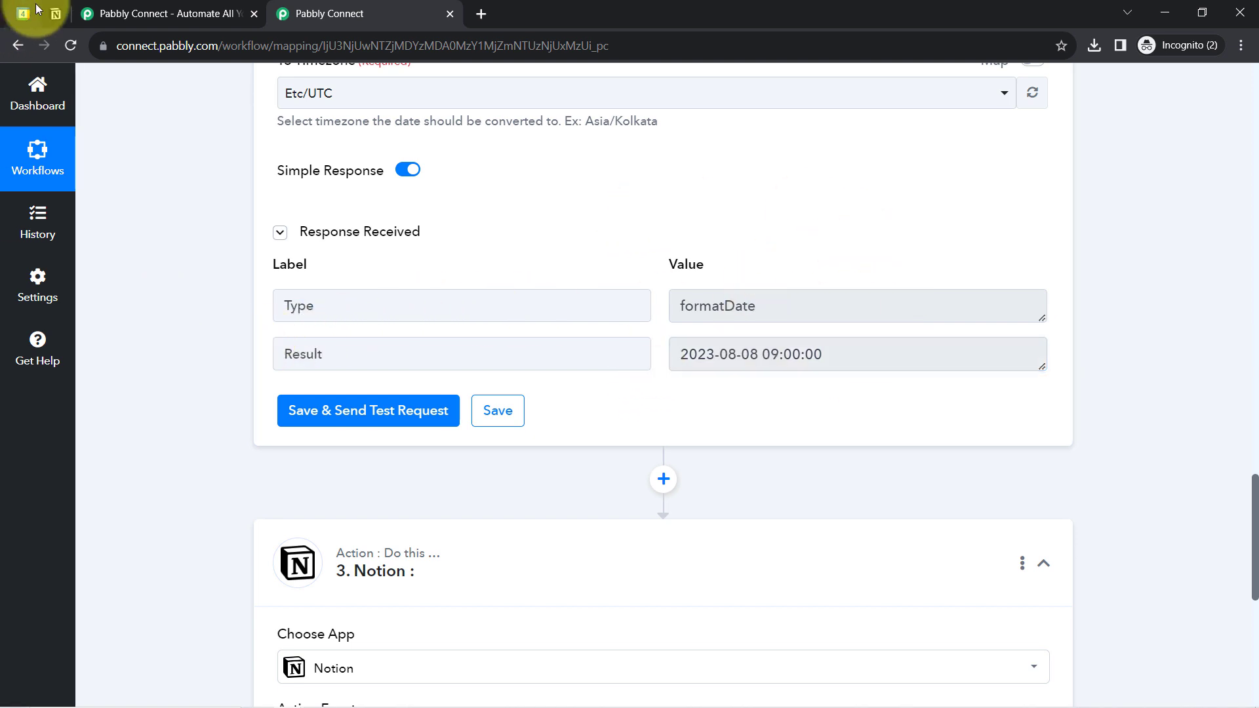
Compare the formatter's combined result with the Date of Event and Event Time columns in Notion's Calendar Events table, returning to Pabbly Connect
click(55, 21)
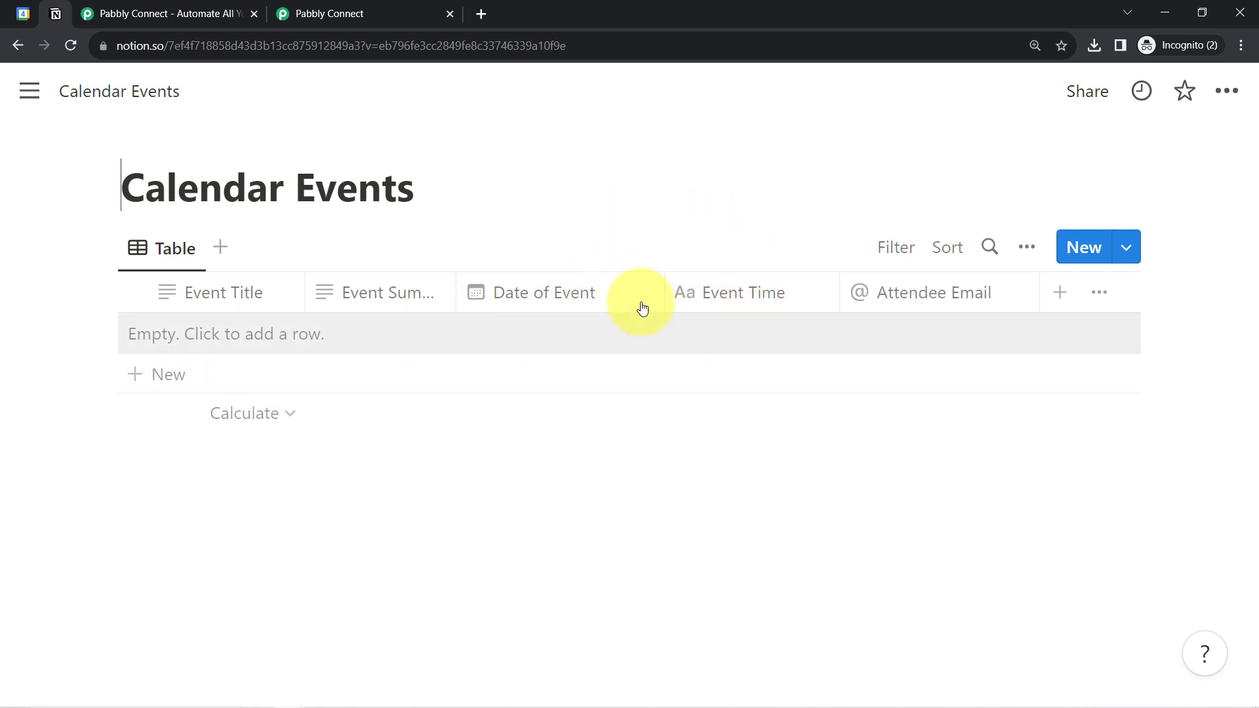
click(366, 10)
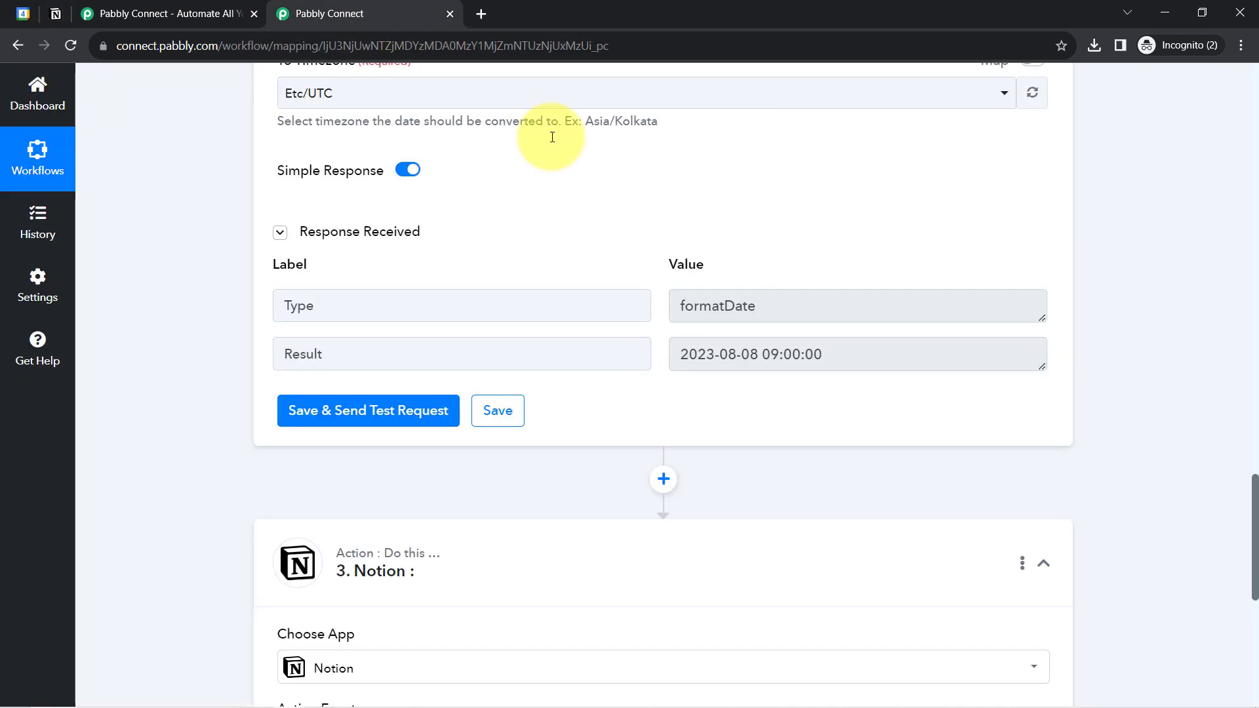
drag(830, 355, 671, 353)
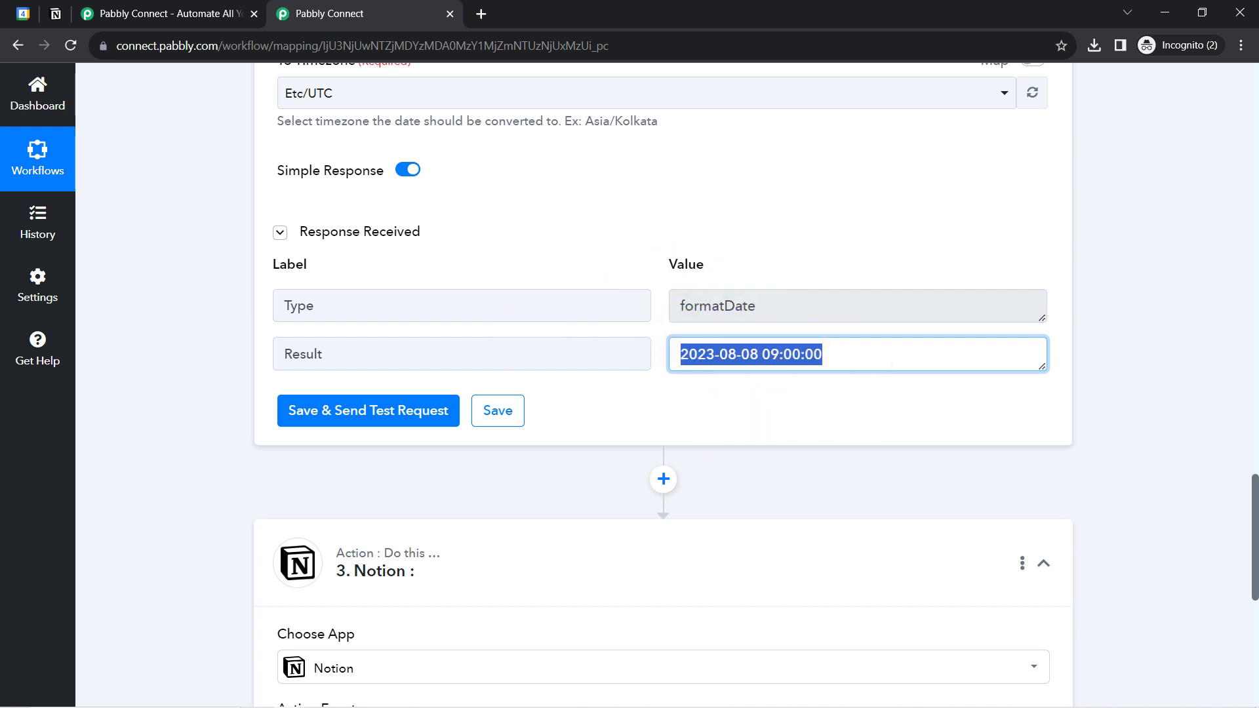
click(56, 13)
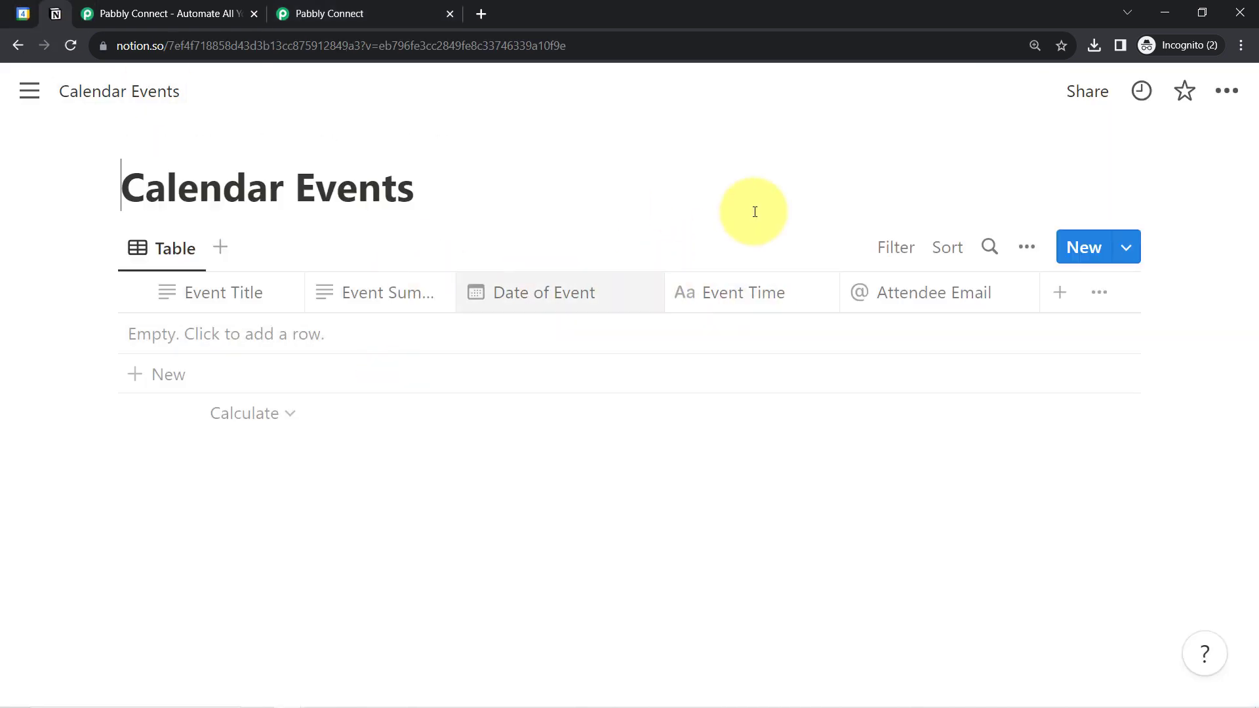
click(377, 7)
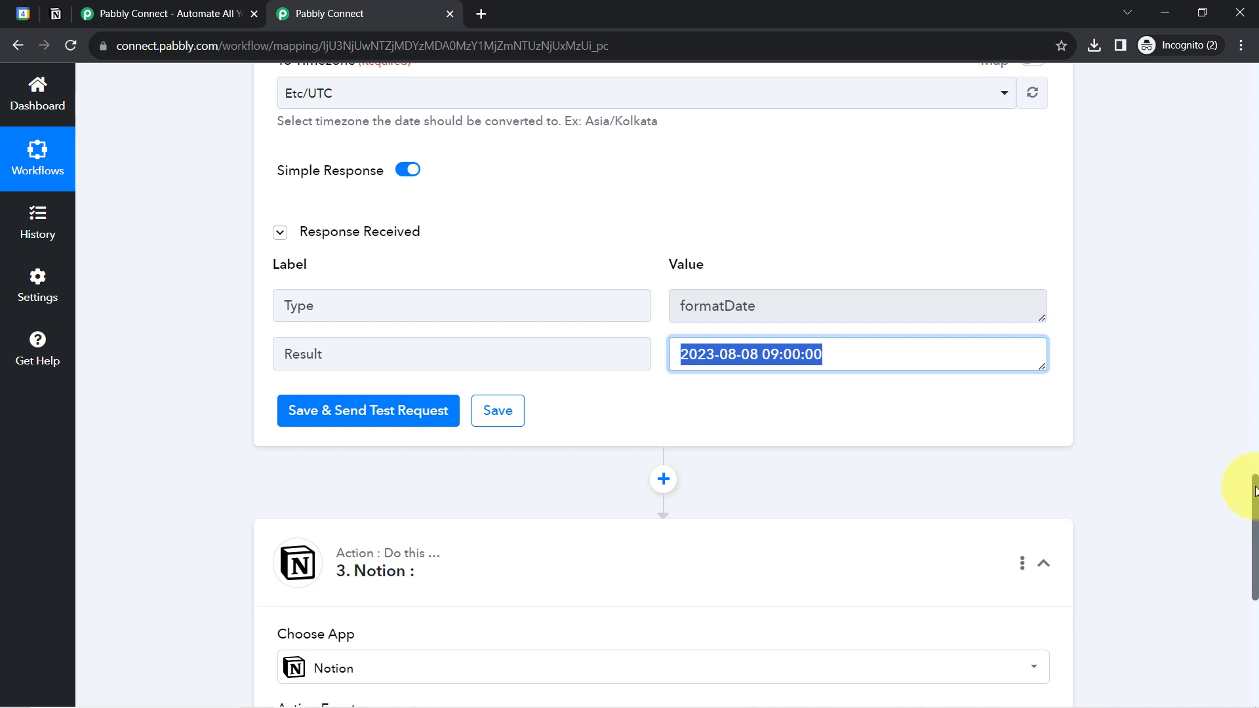
Insert a Text Formatter by Pabbly action between the Date/Time Formatter and the Notion action
drag(1254, 491, 1239, 529)
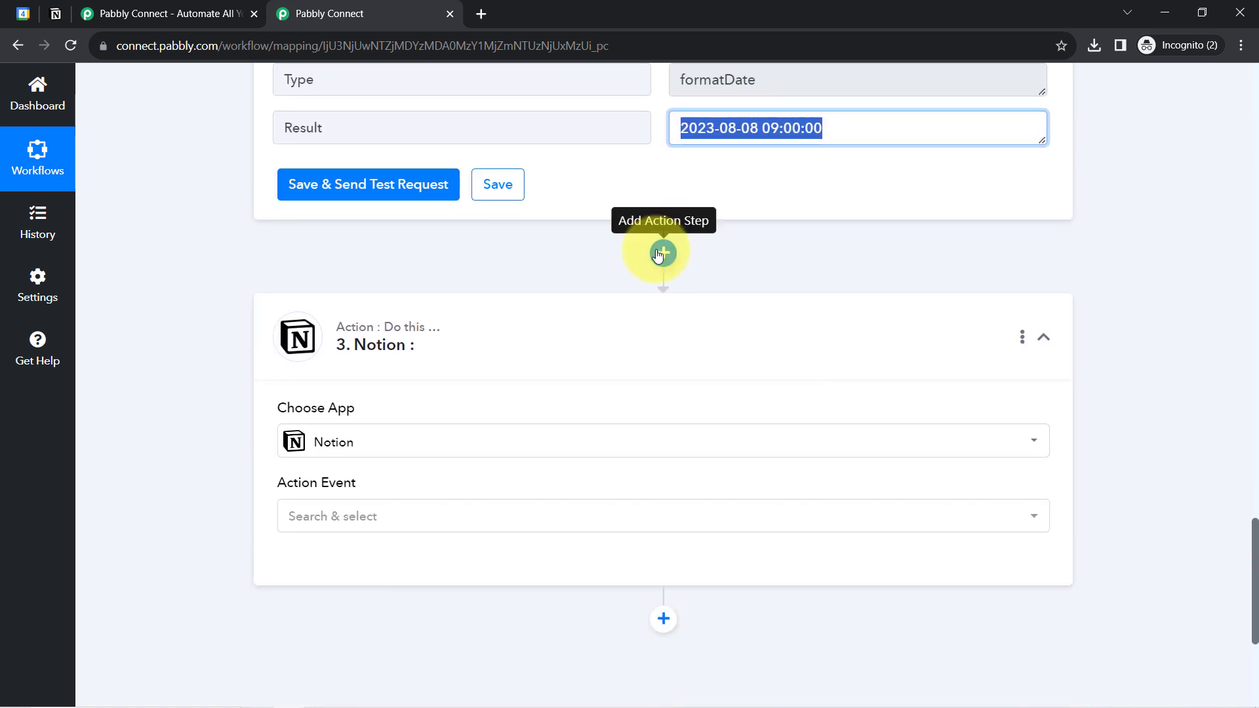
click(662, 254)
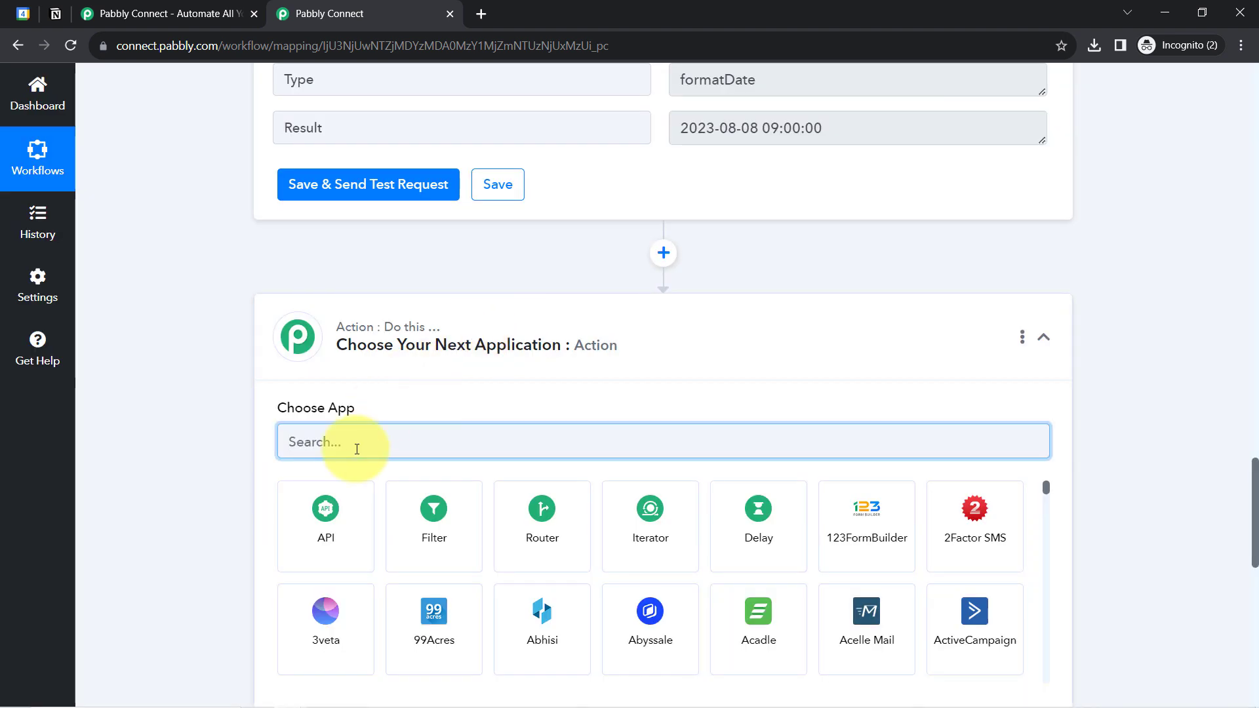
text(text)
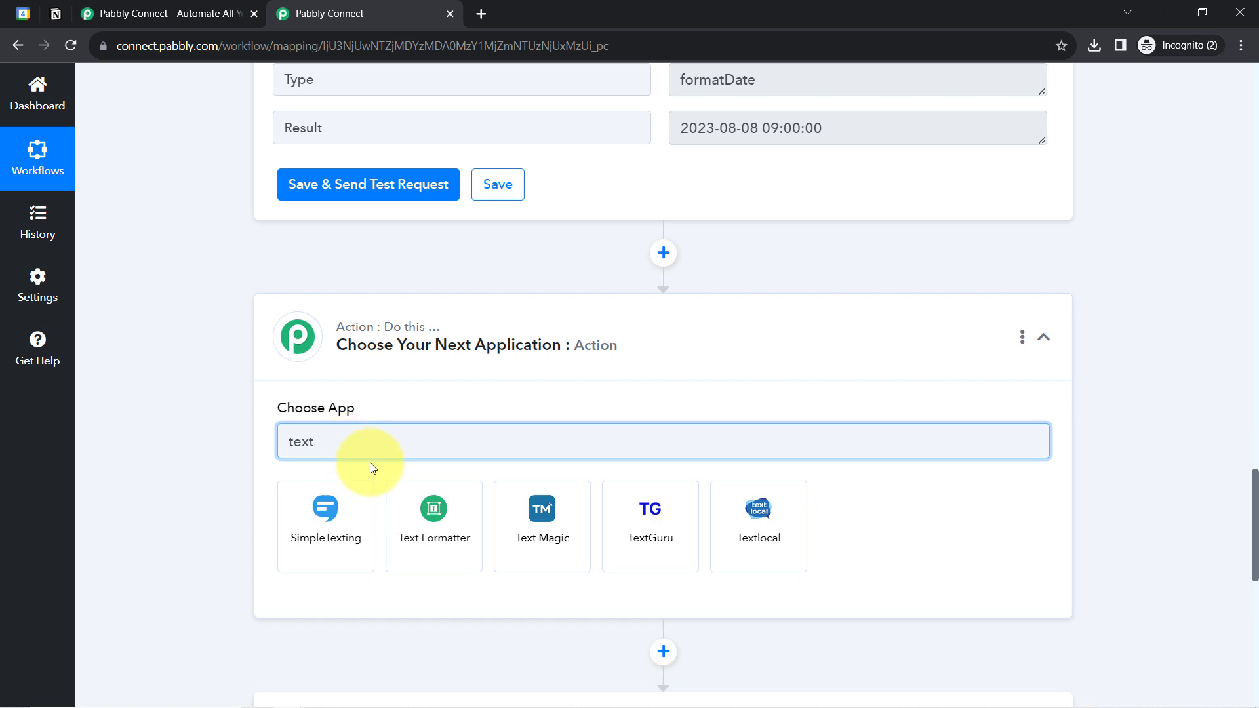
click(436, 507)
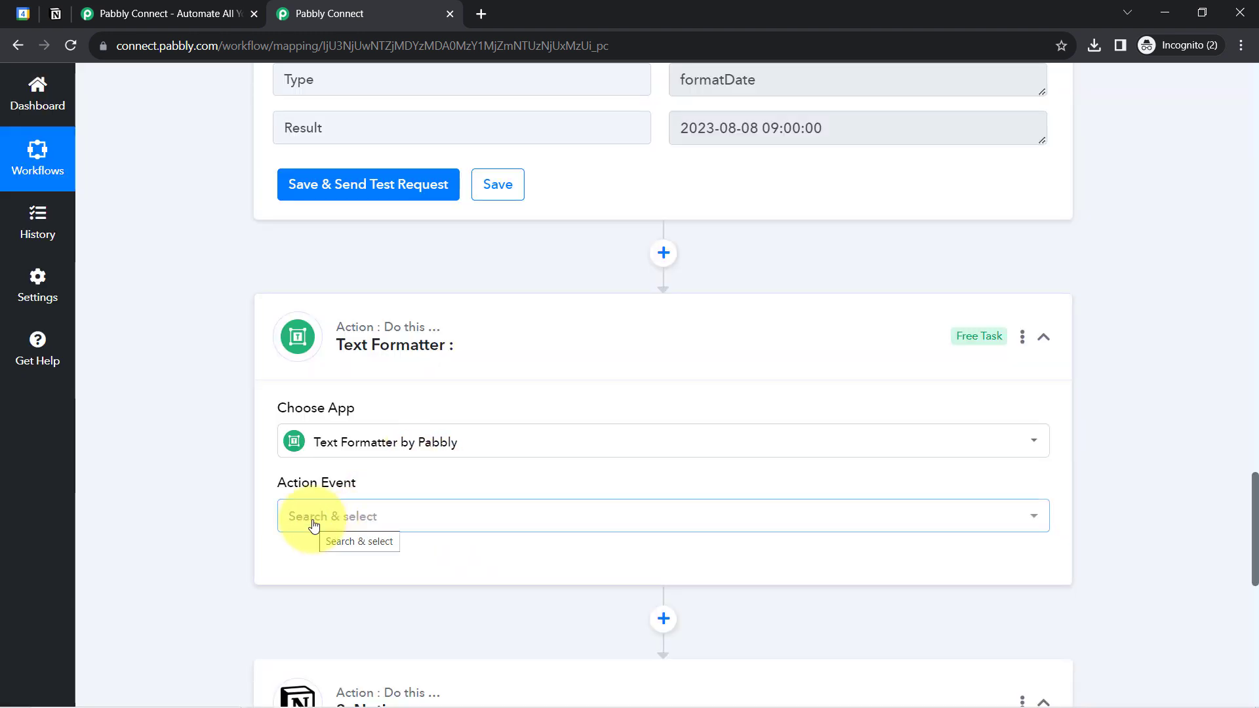
Set the Text Formatter's action event to Split Text and connect it
click(314, 525)
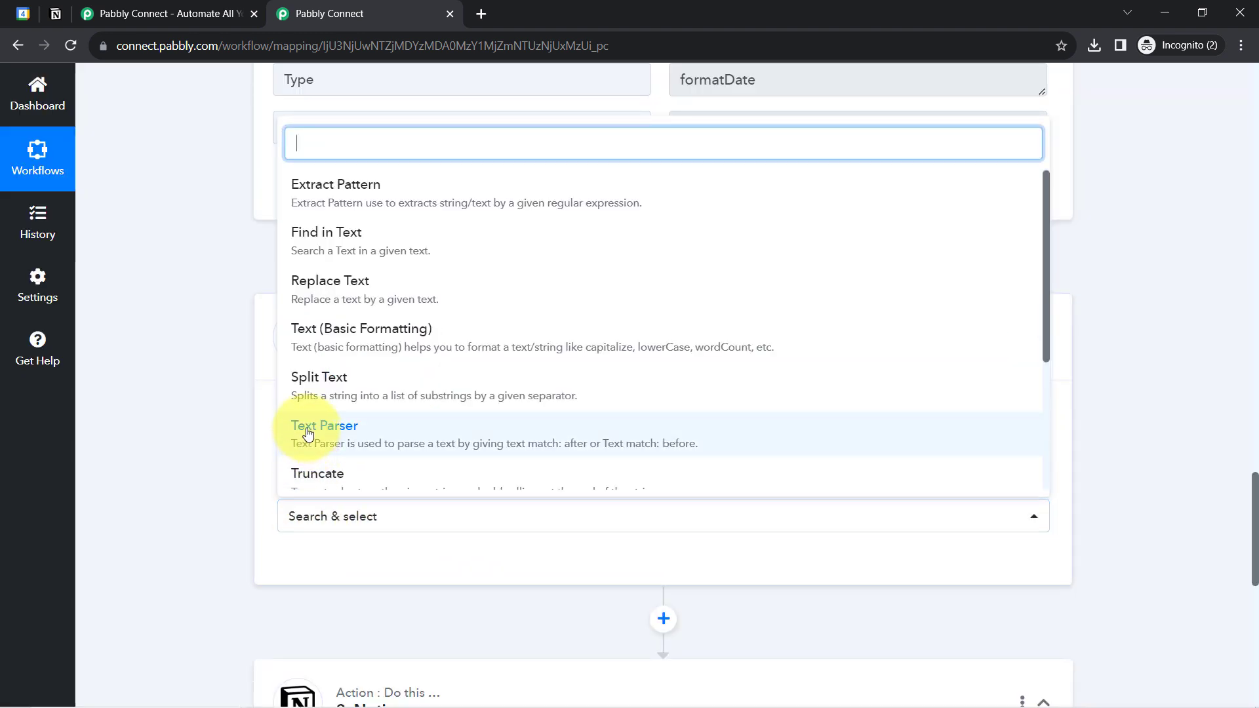
click(338, 385)
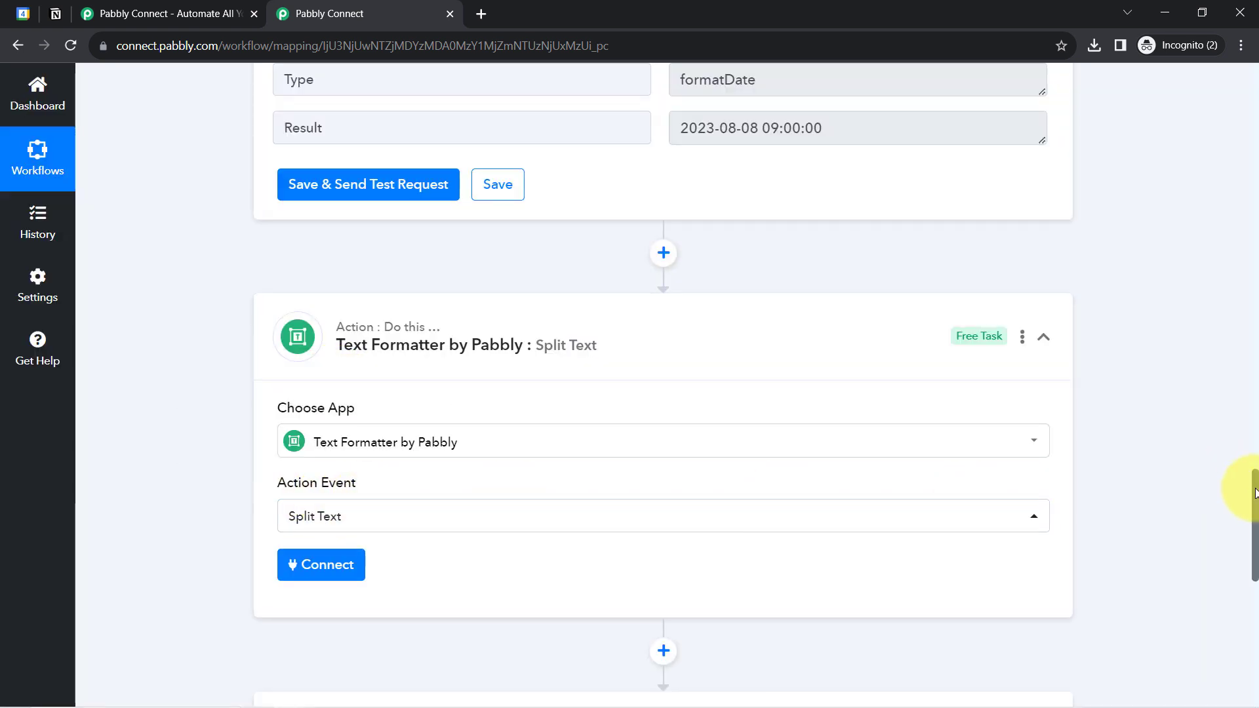
drag(1256, 493, 1256, 555)
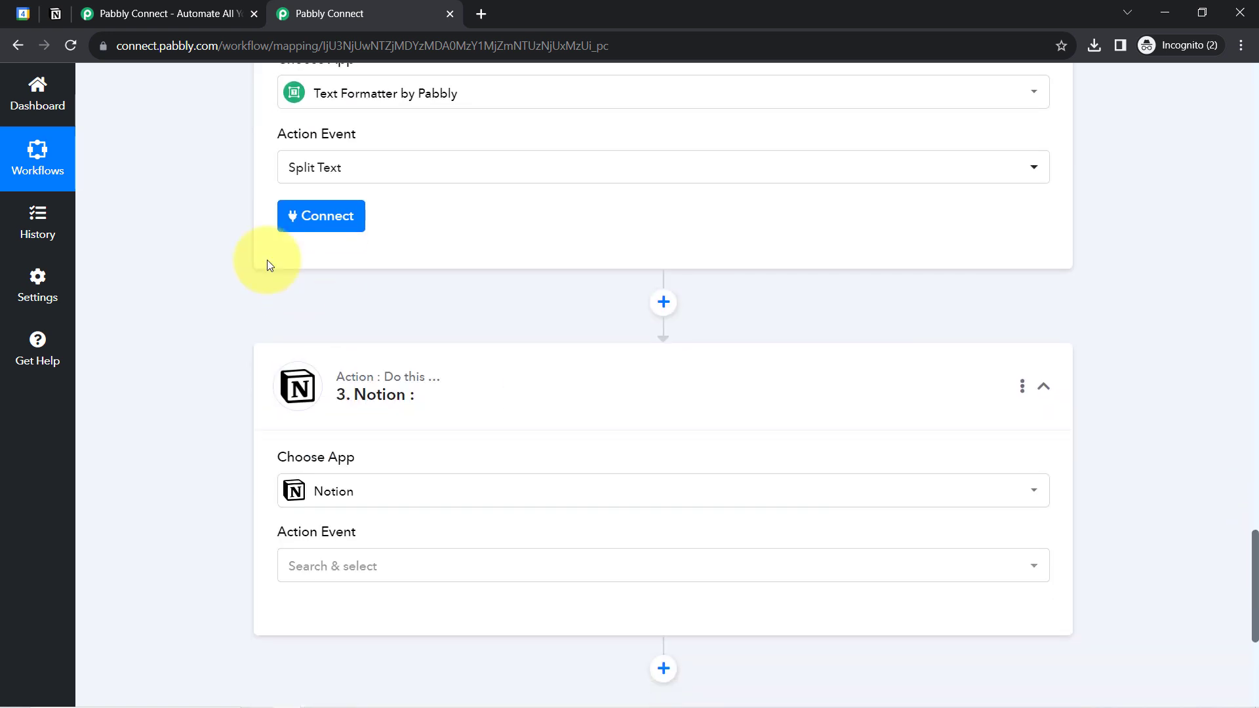
click(322, 223)
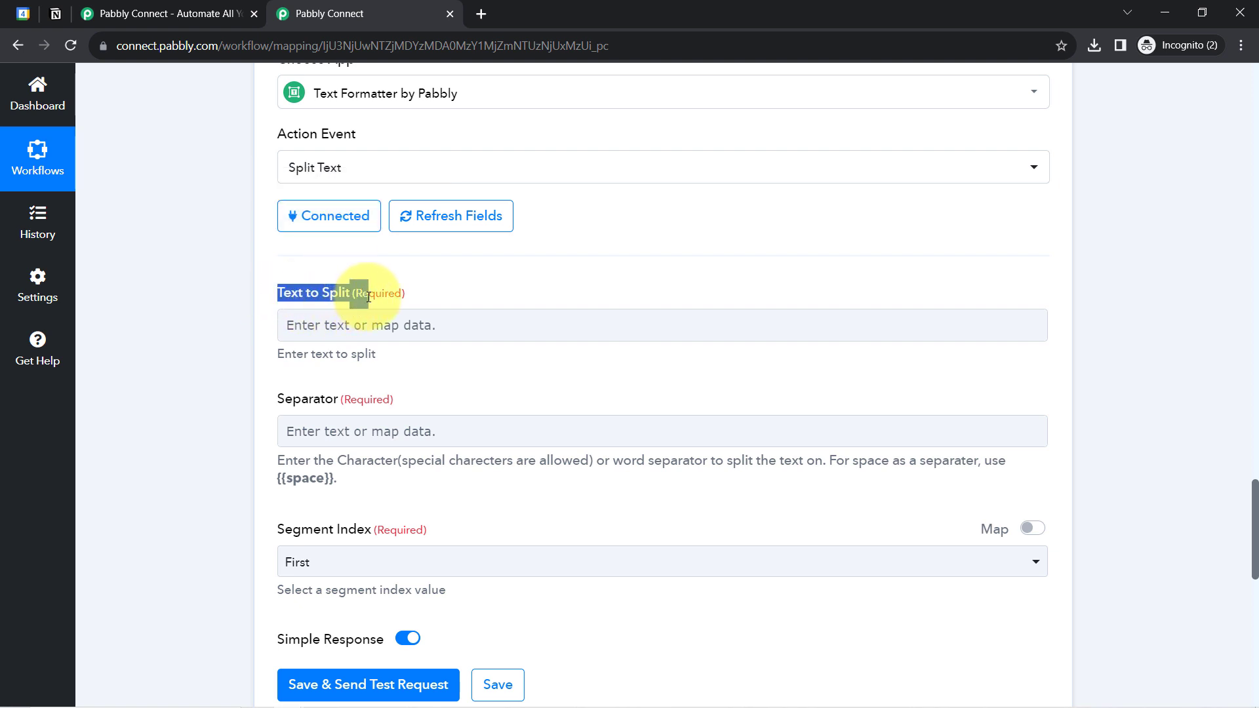
Map the Text to Split field to the Result value from the Date/Time Formatter step
click(357, 326)
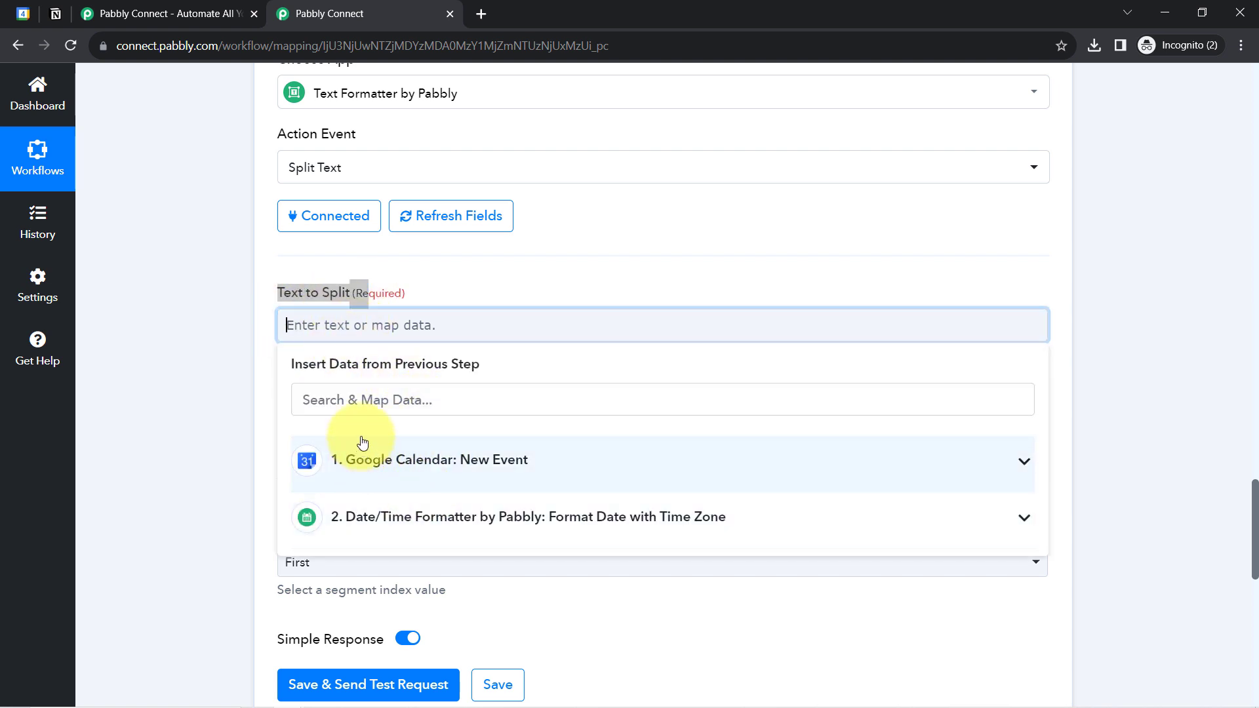
click(416, 520)
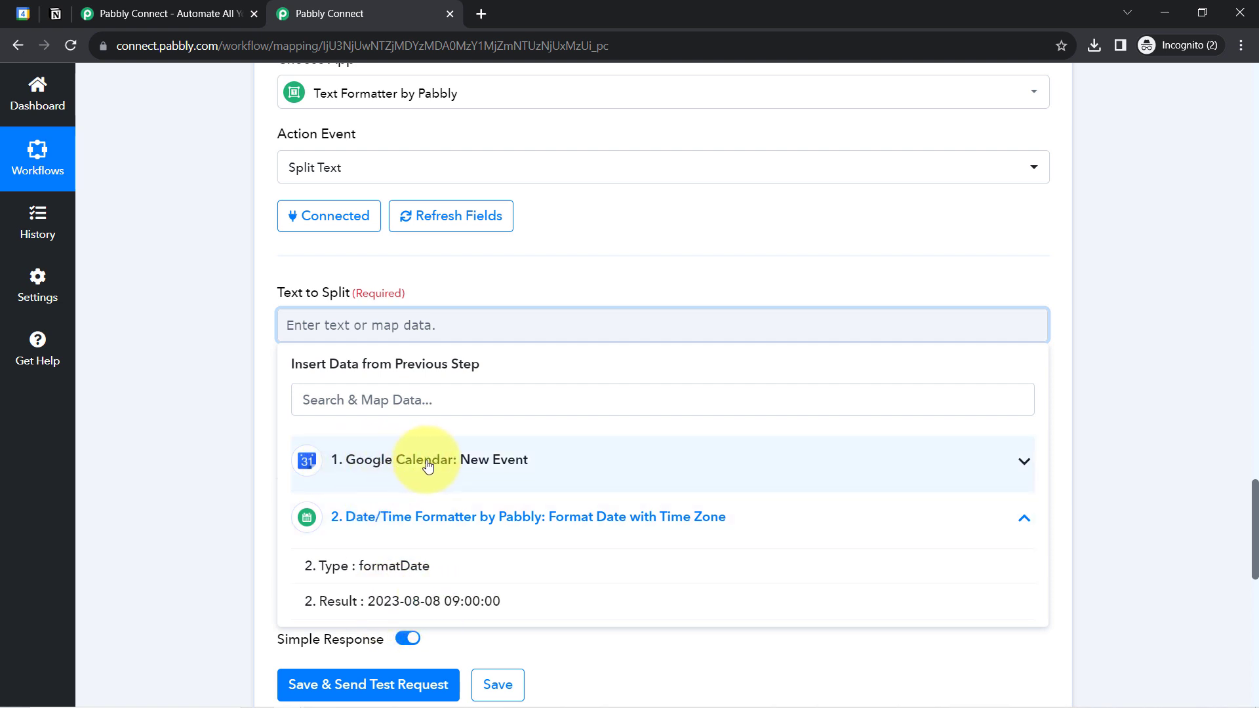
click(379, 603)
click(169, 380)
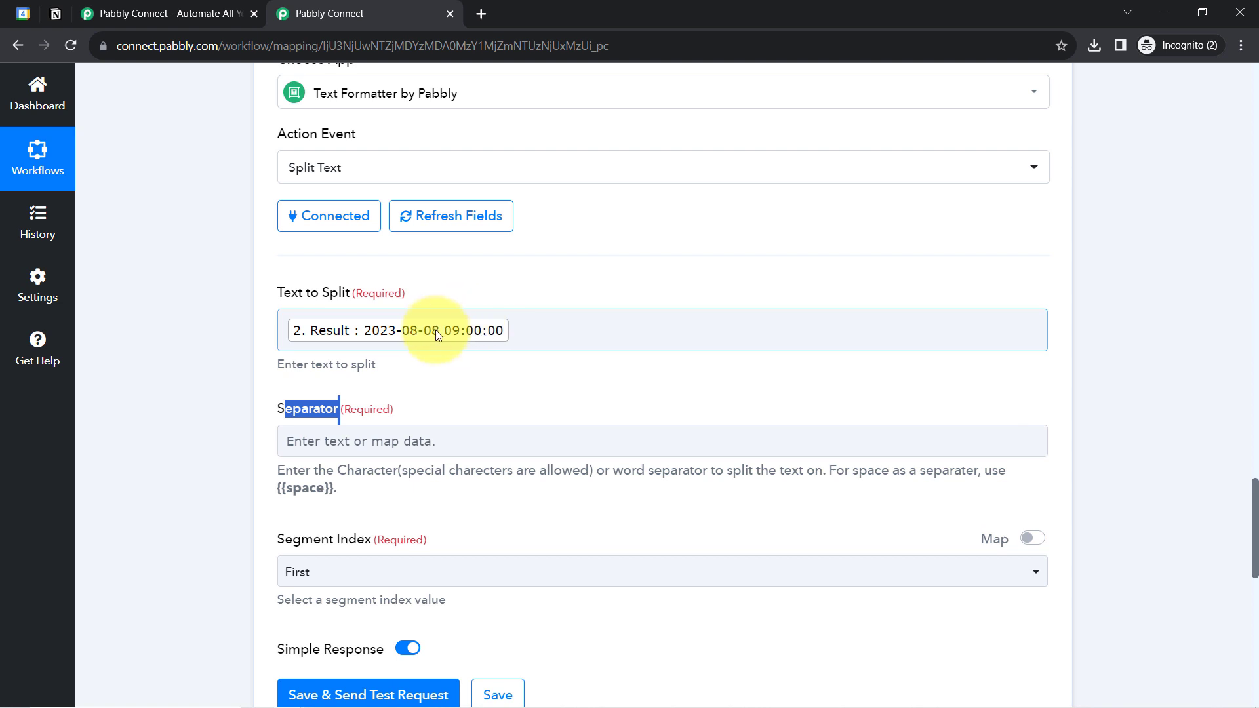
Set the Split Text separator to {{space}}
click(250, 455)
drag(276, 491, 302, 489)
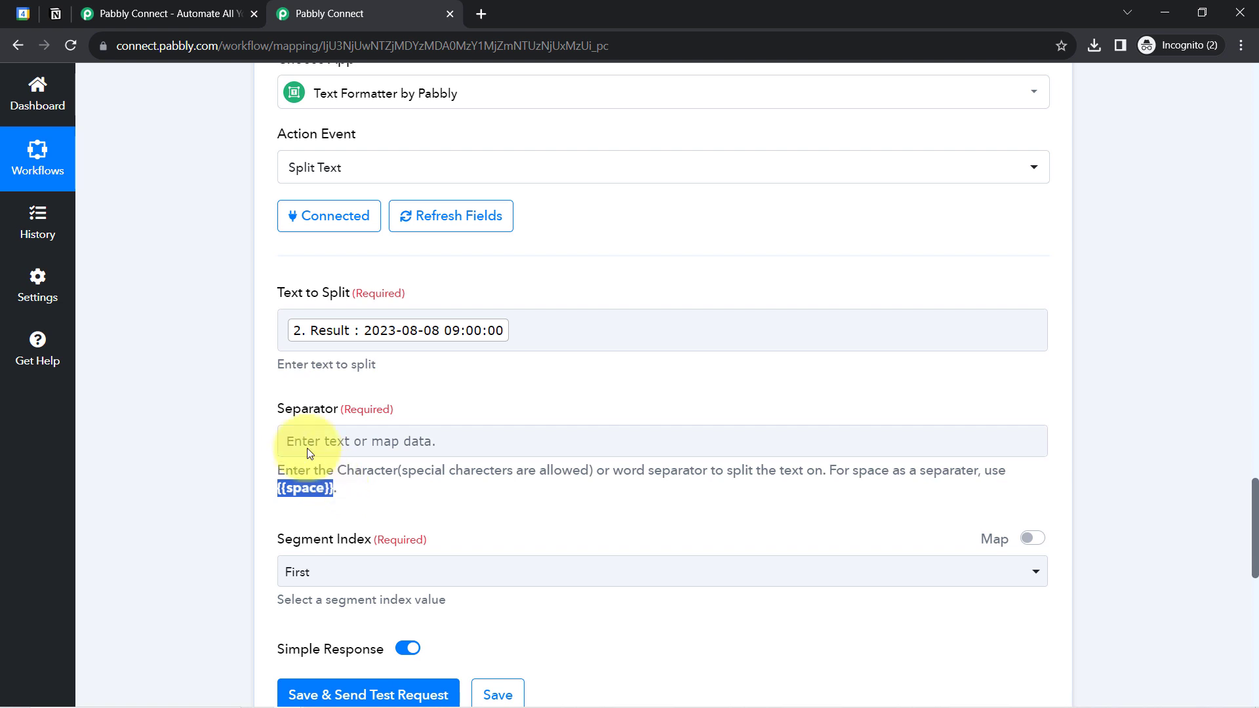
click(292, 440)
text({{space}})
click(189, 462)
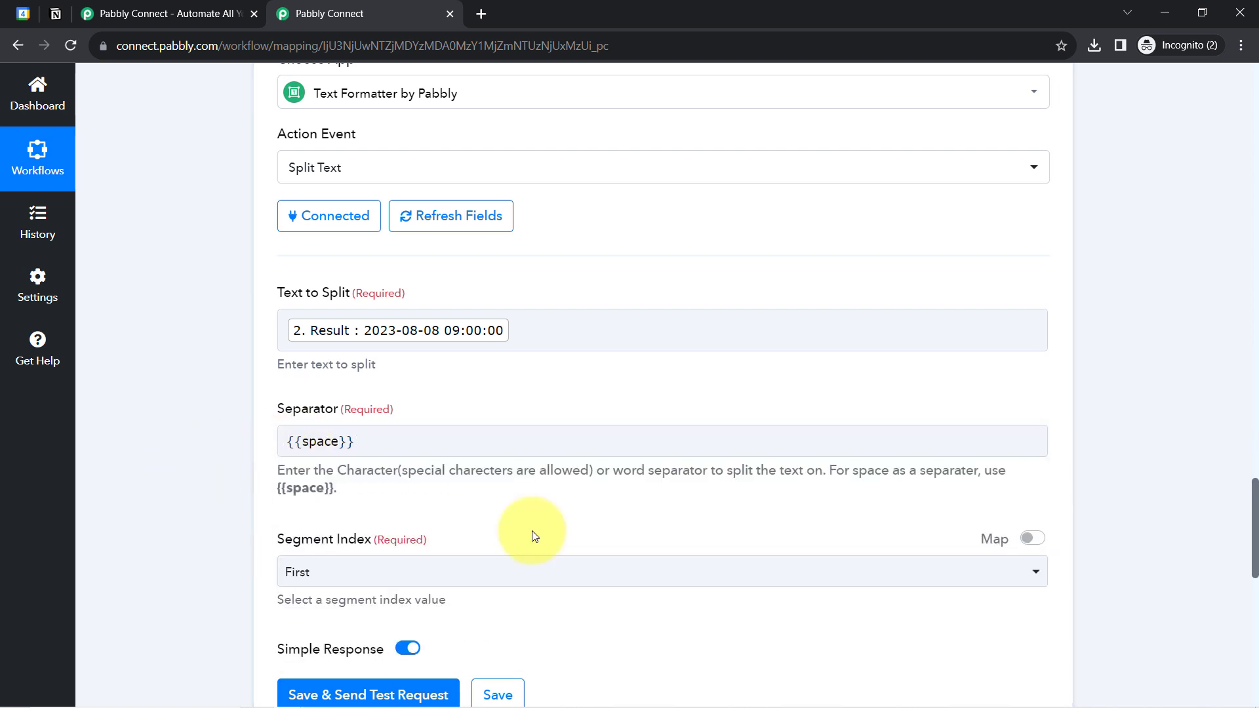
Set the Split Text action's Segment Index to All, send a test request, and review the split results
drag(1254, 499, 1254, 525)
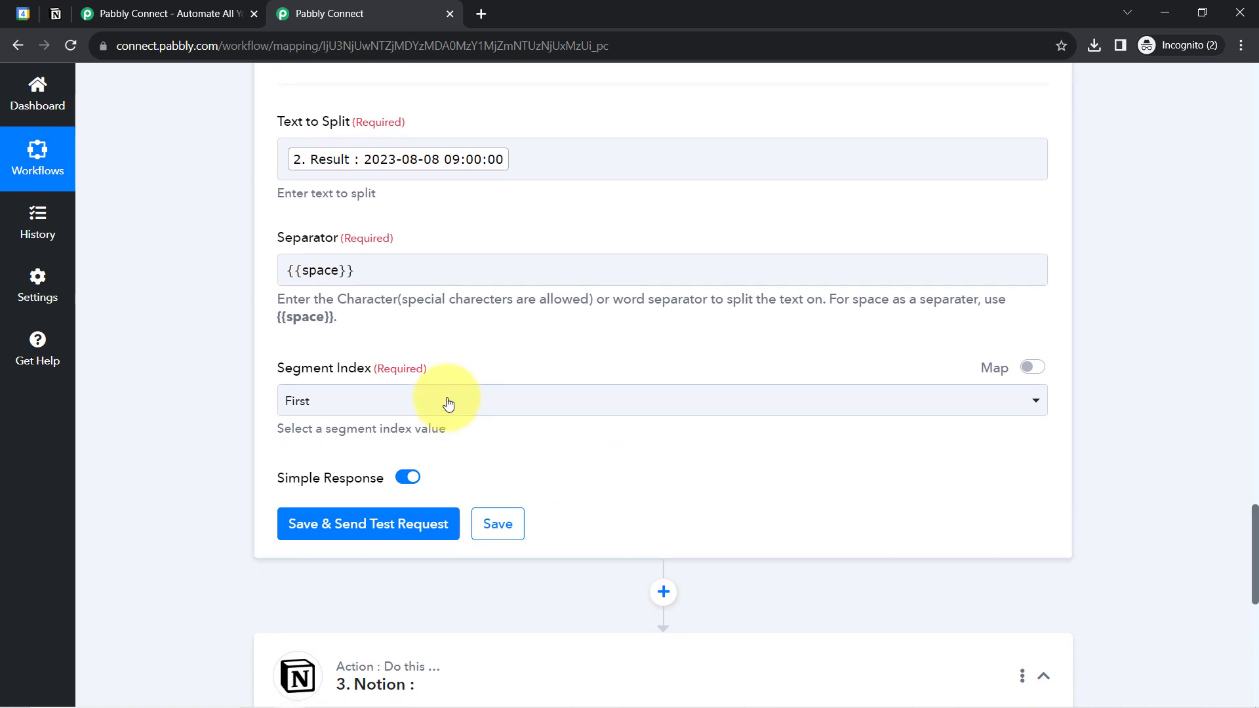
click(396, 402)
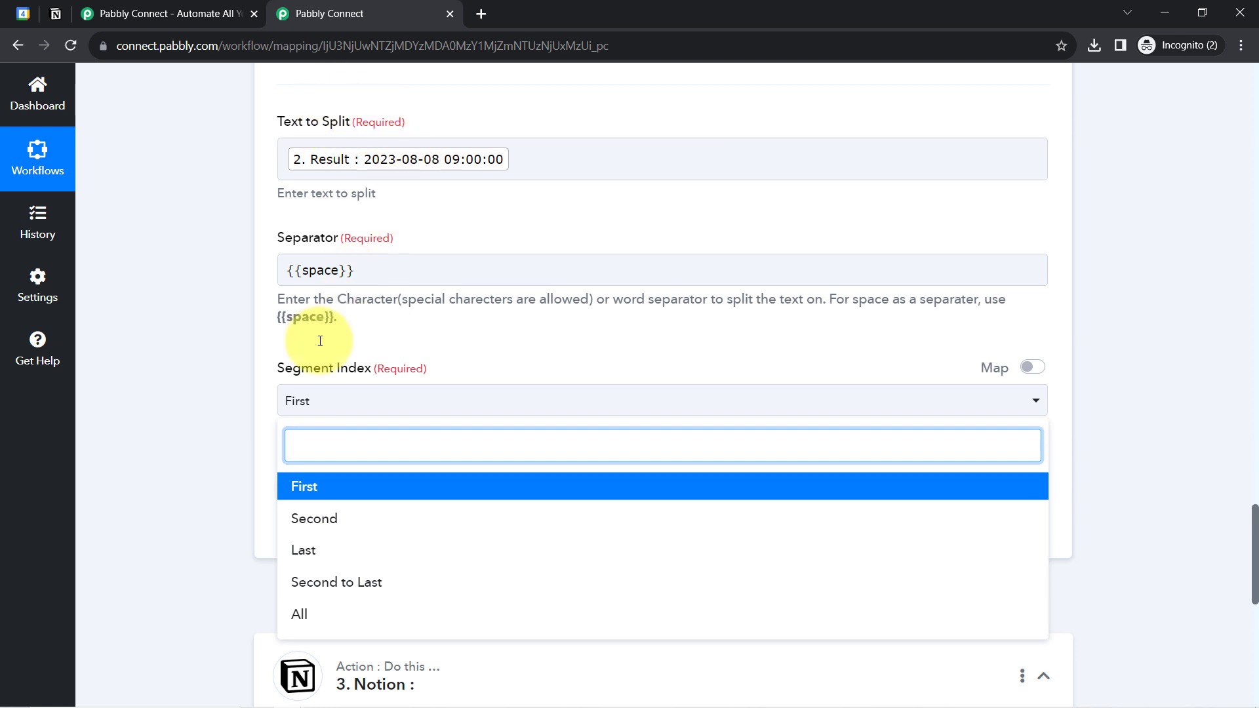
click(292, 616)
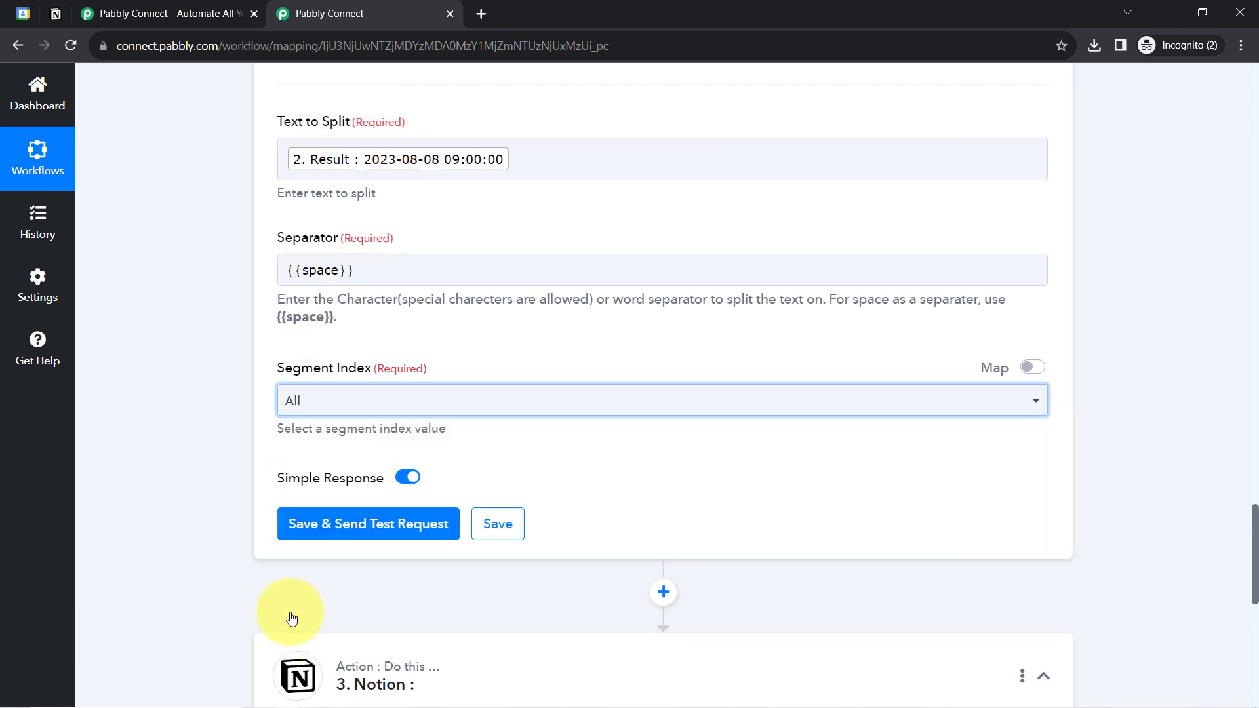
click(301, 528)
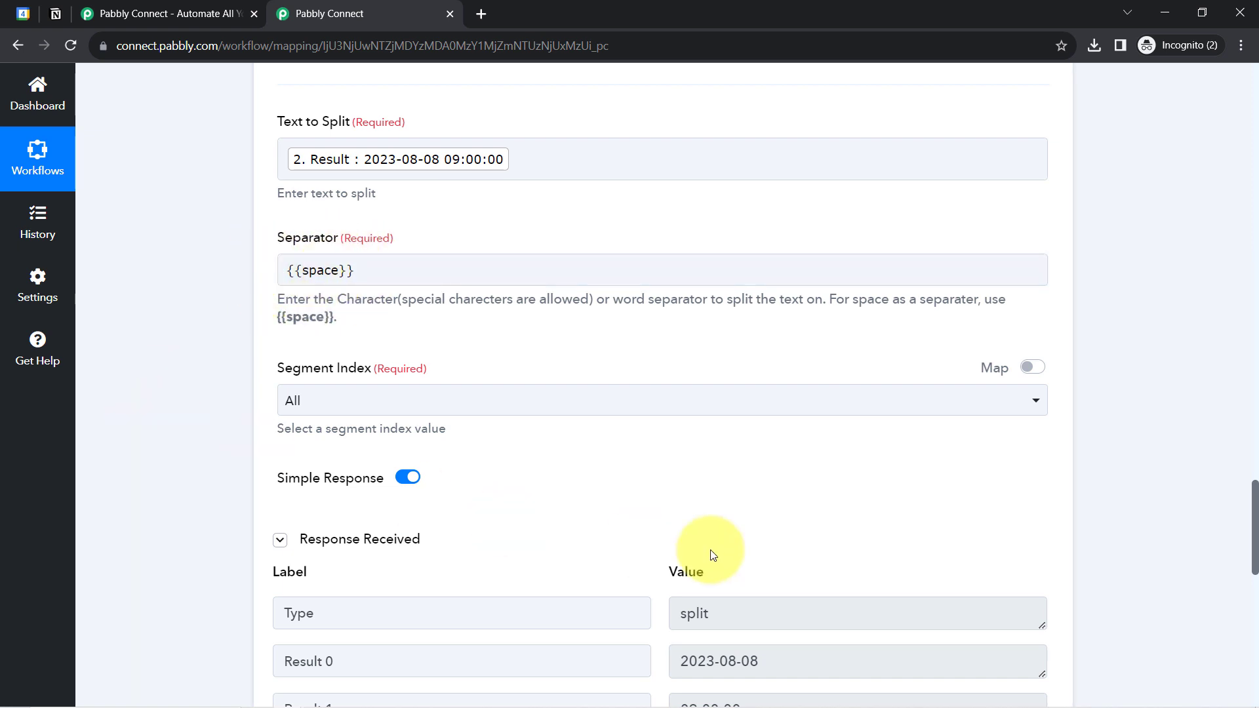
drag(1256, 515, 1222, 559)
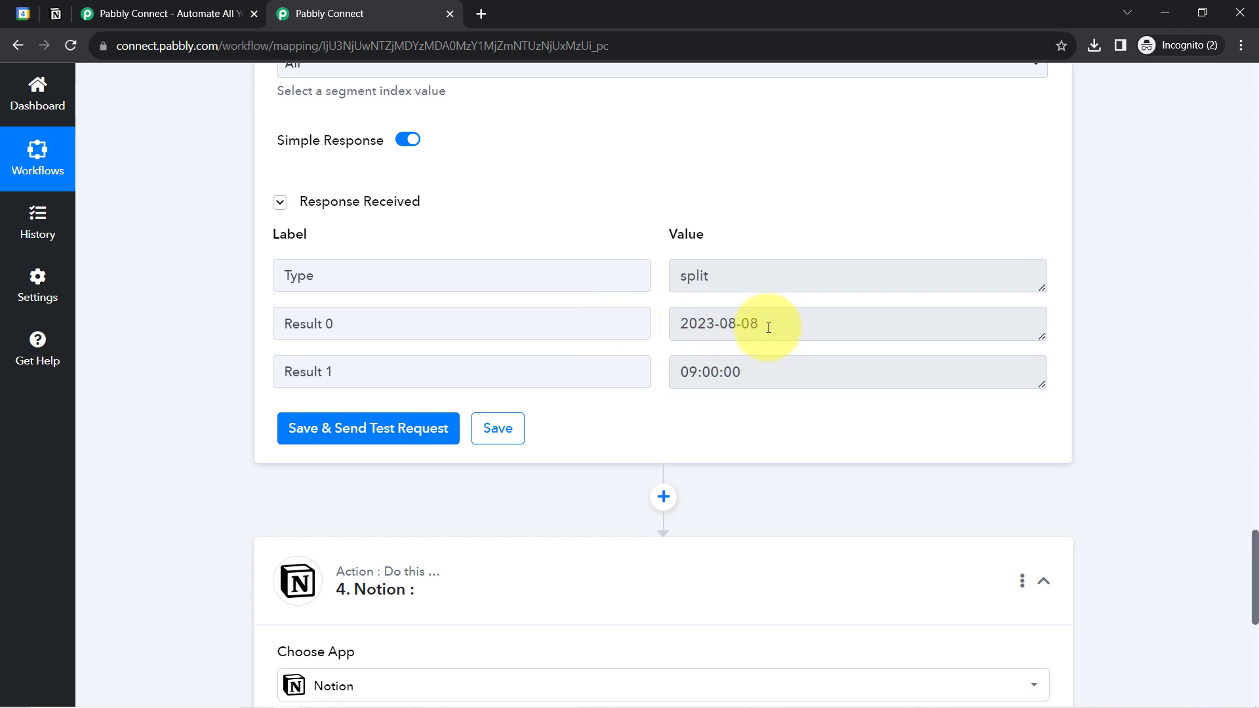
drag(769, 328, 694, 321)
drag(739, 374, 646, 373)
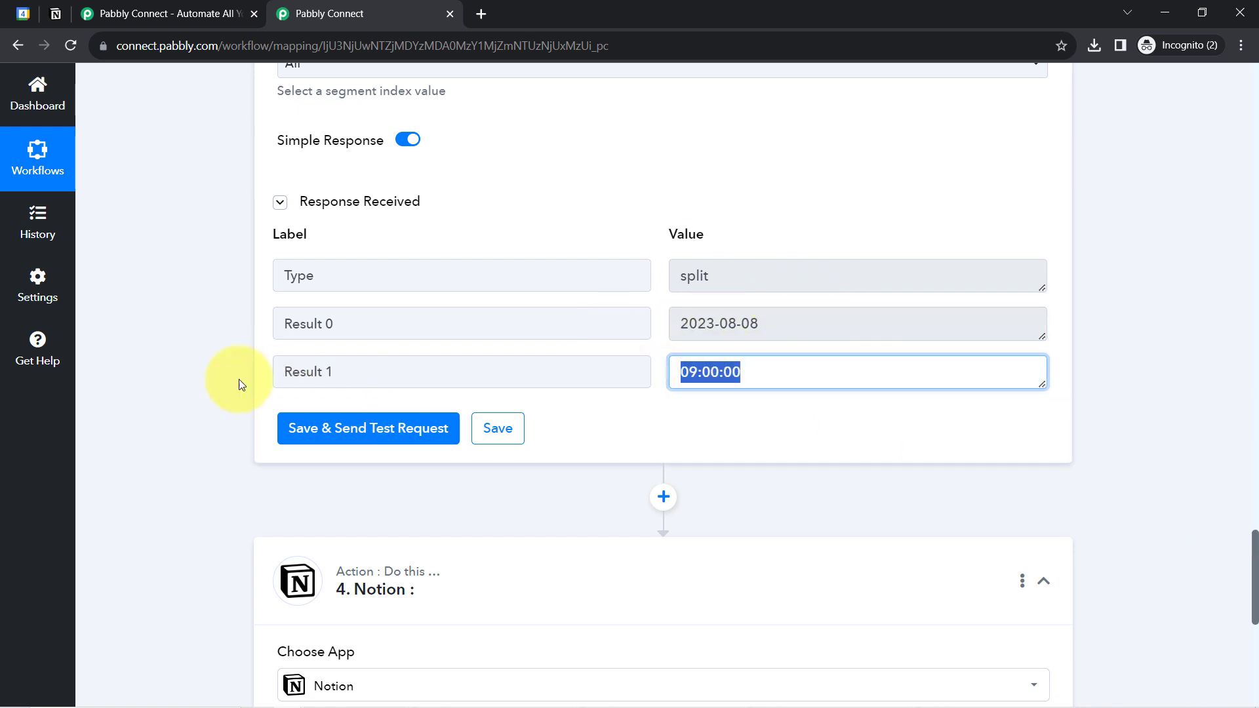
click(198, 384)
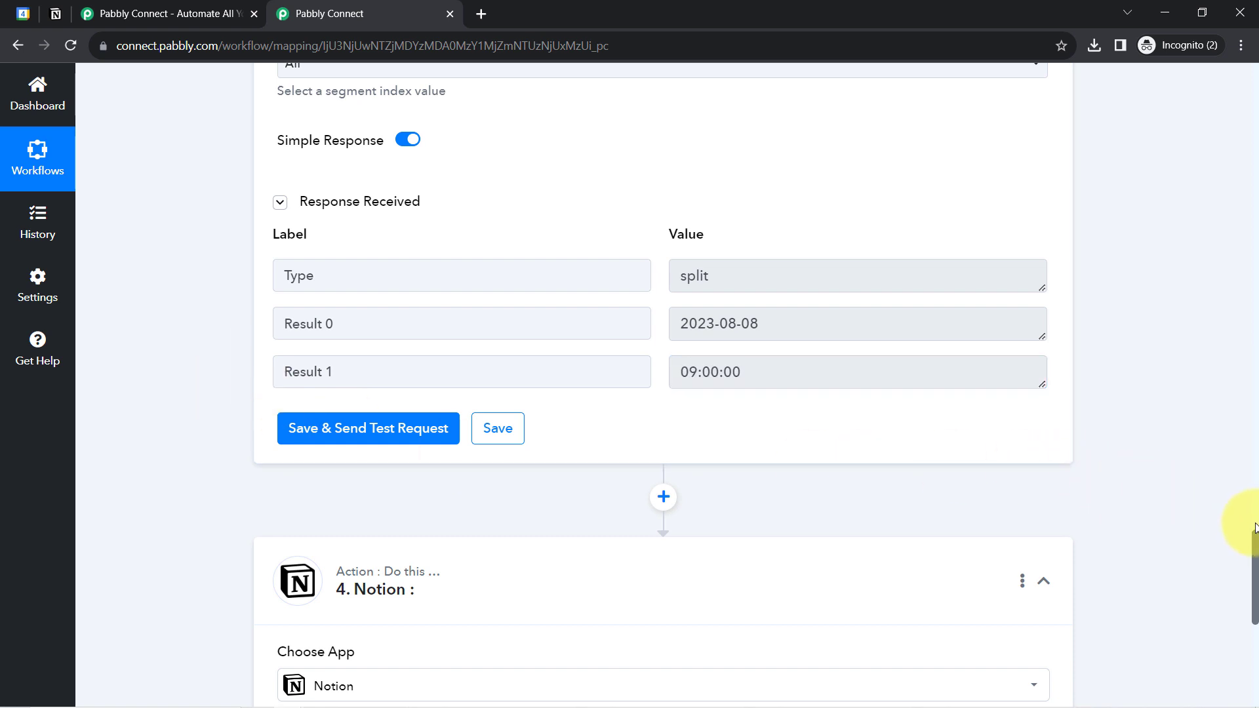
Set the Notion action's event to Create Database Item
drag(1256, 548, 1253, 613)
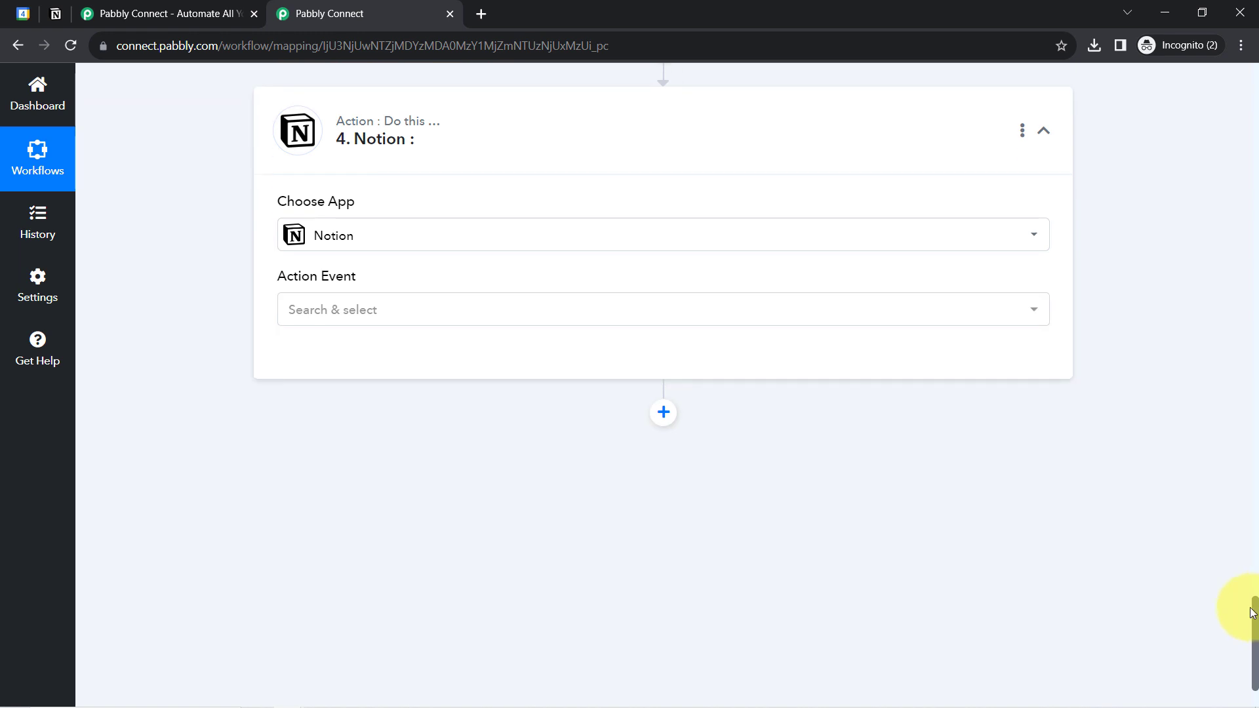
click(323, 313)
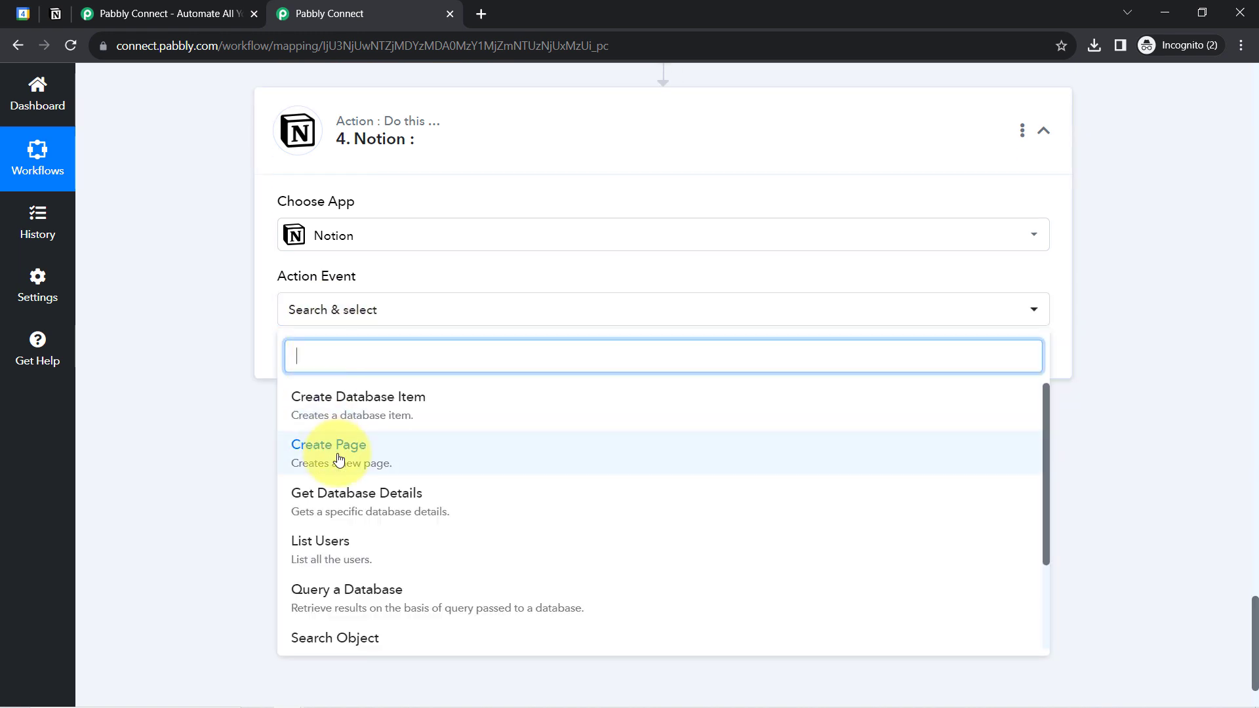
click(330, 405)
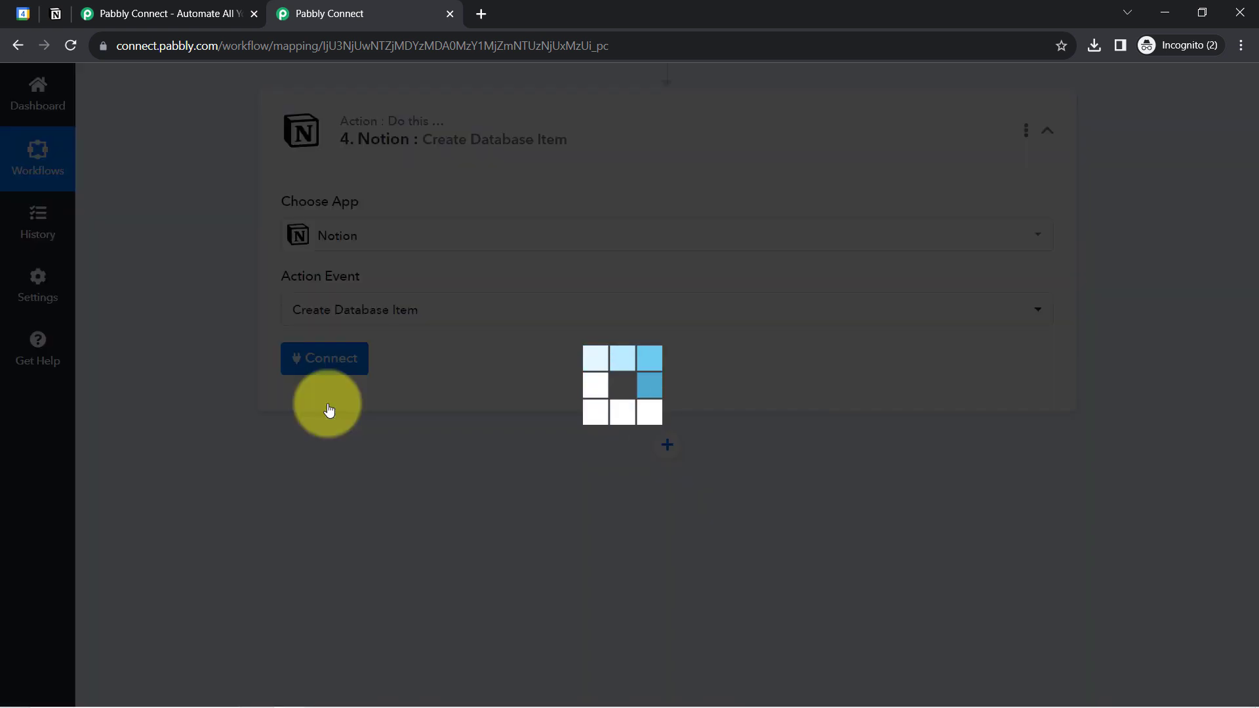
Start a new Notion connection for the Create Database Item action and open Notion's authorization request
click(321, 362)
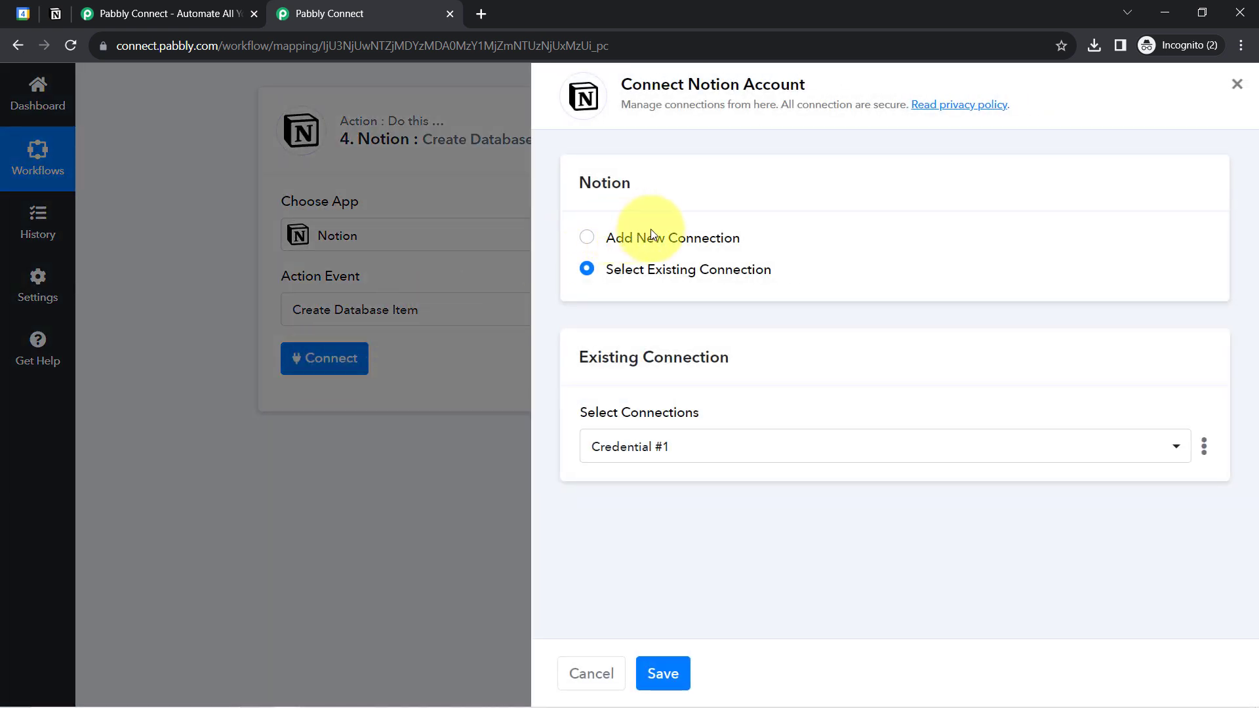
click(686, 240)
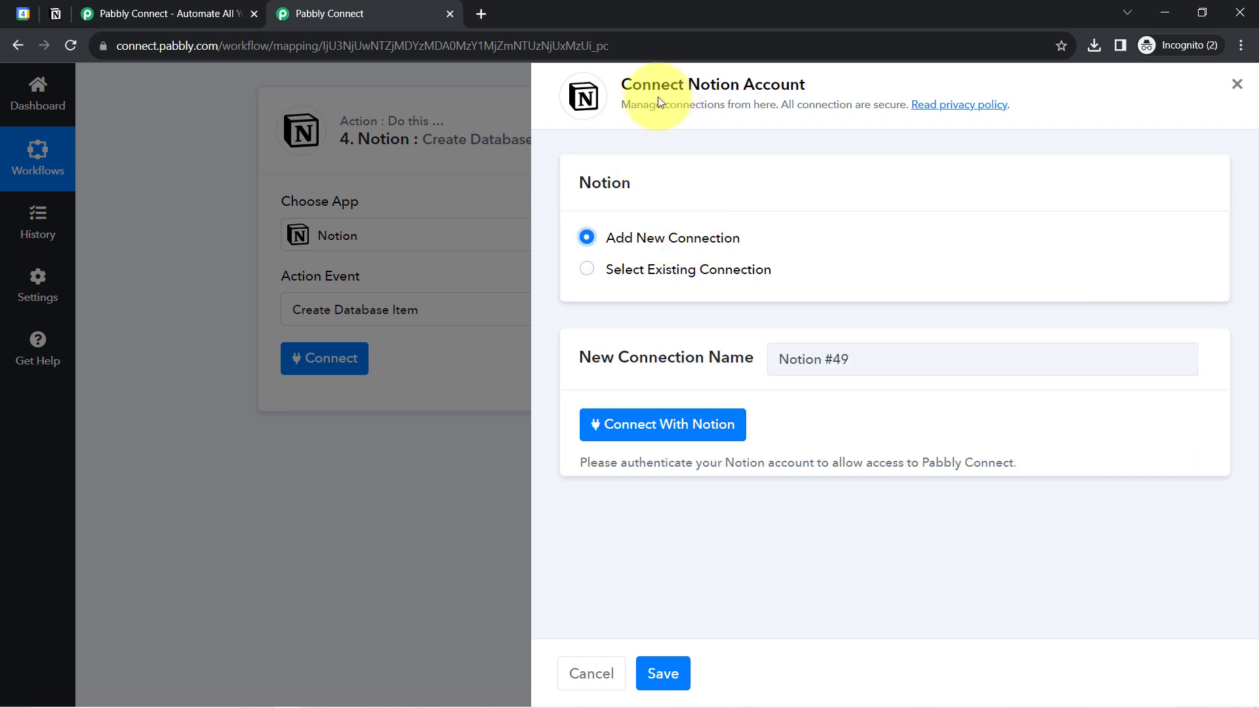
drag(651, 86, 765, 86)
click(765, 86)
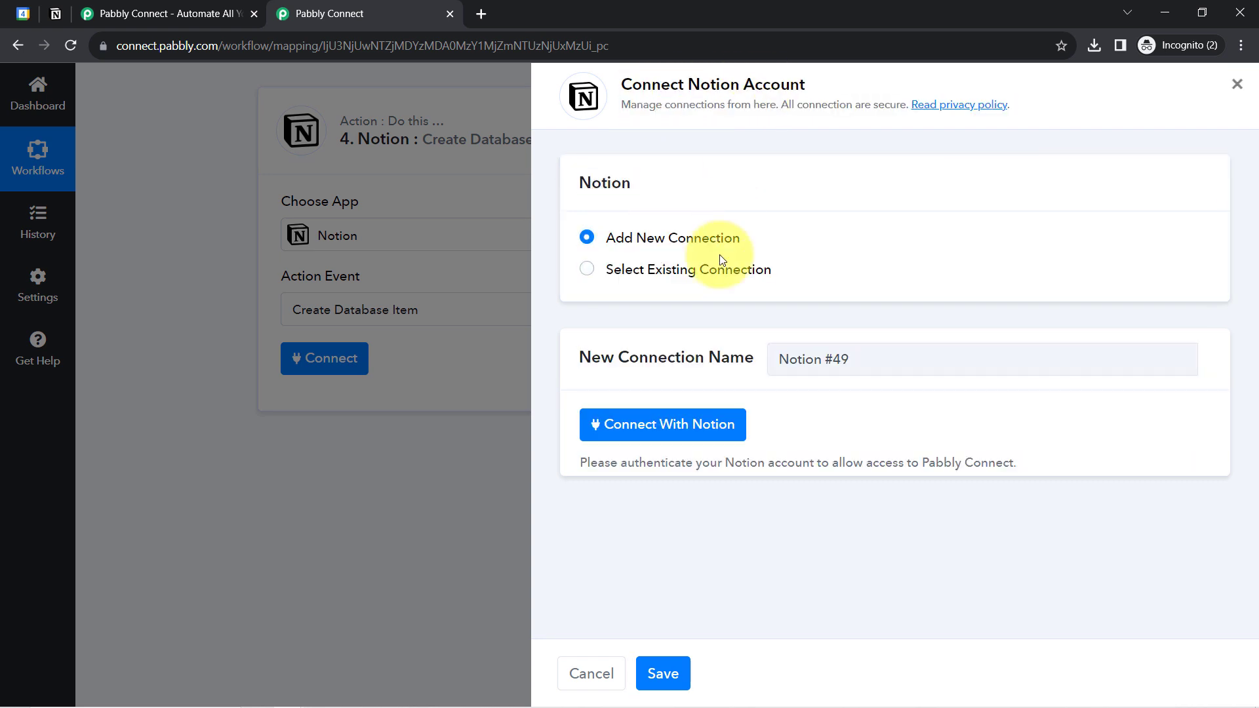
click(651, 423)
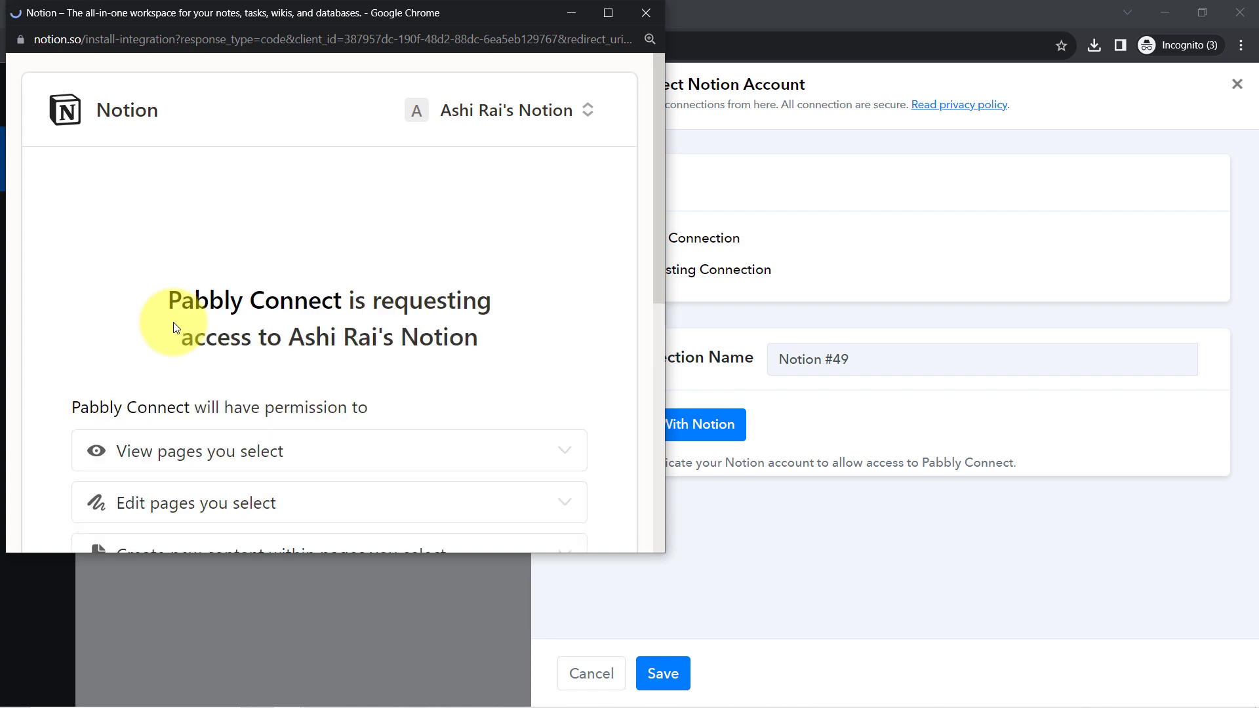
Grant Pabbly Connect access to all the listed pages of the Notion workspace, including Calendar Events, and complete the authorization
drag(659, 188, 671, 412)
click(435, 324)
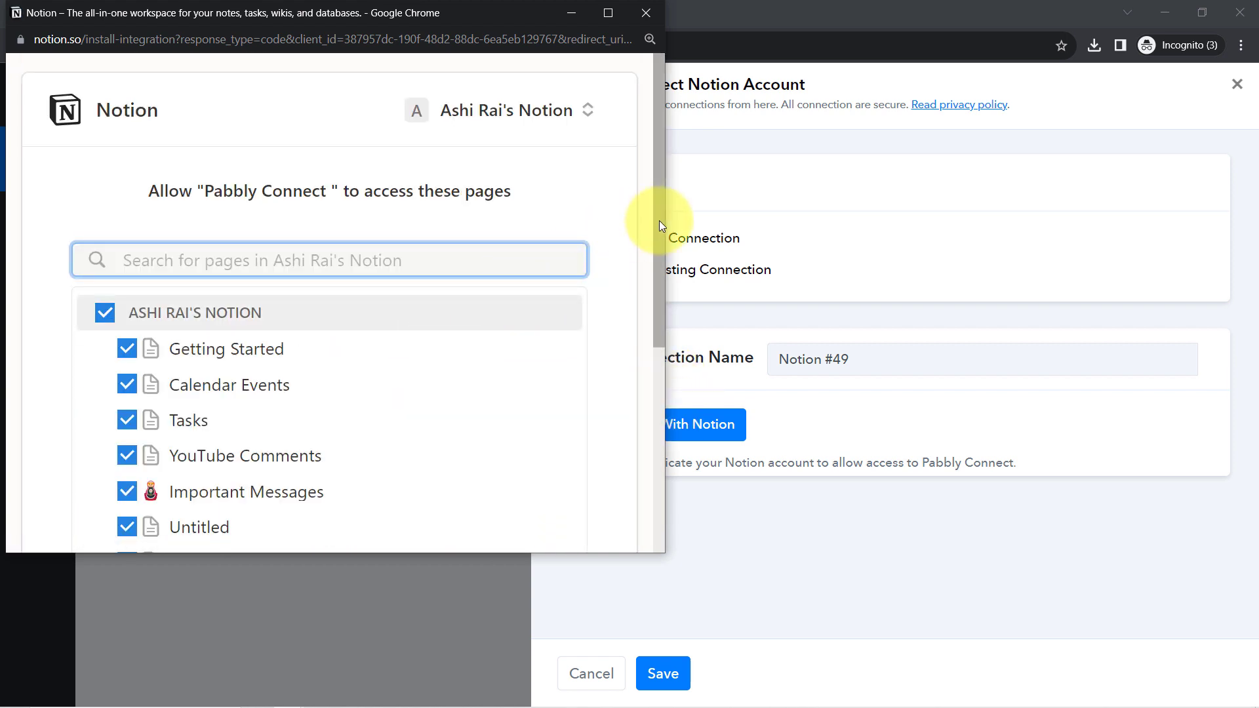
drag(659, 221, 675, 289)
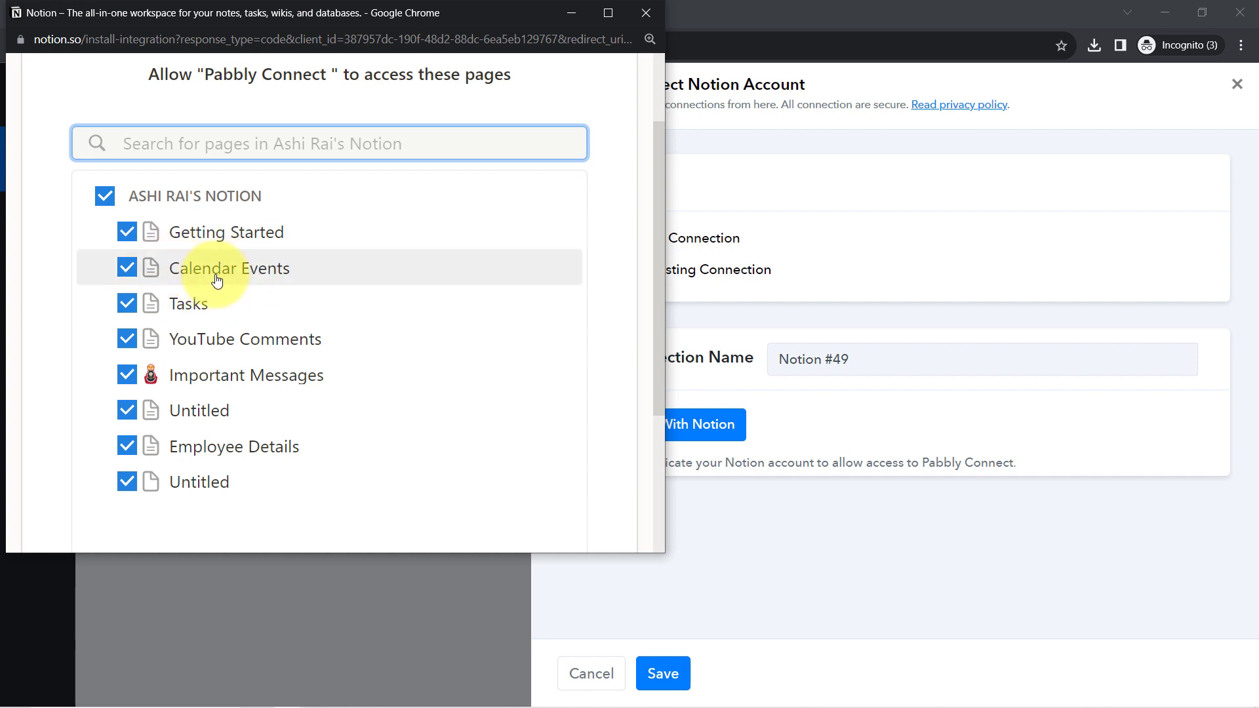
drag(660, 242, 653, 401)
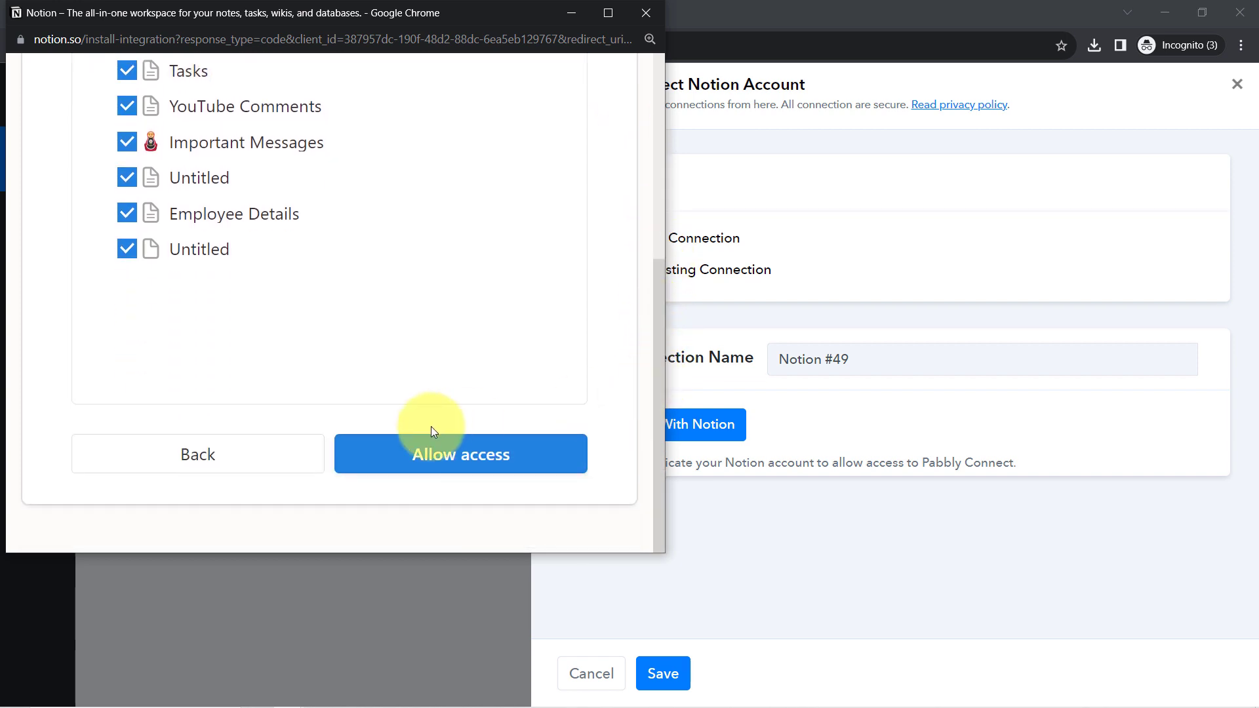
click(403, 451)
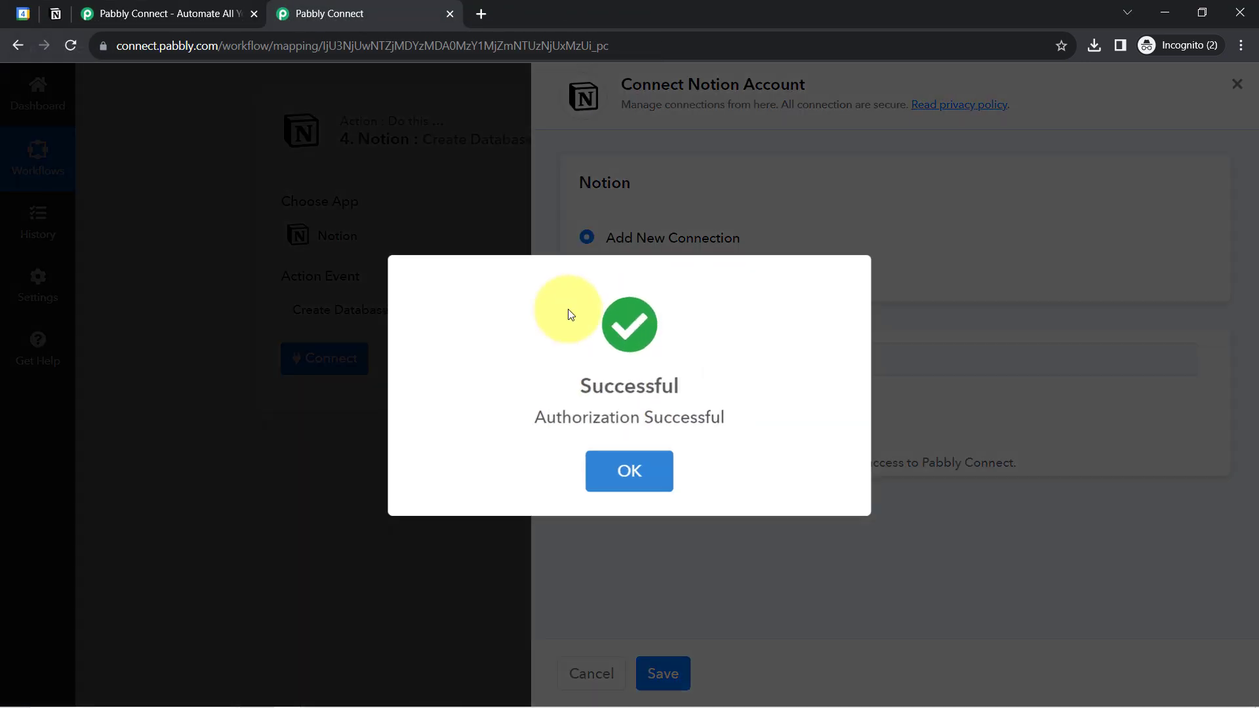
click(623, 466)
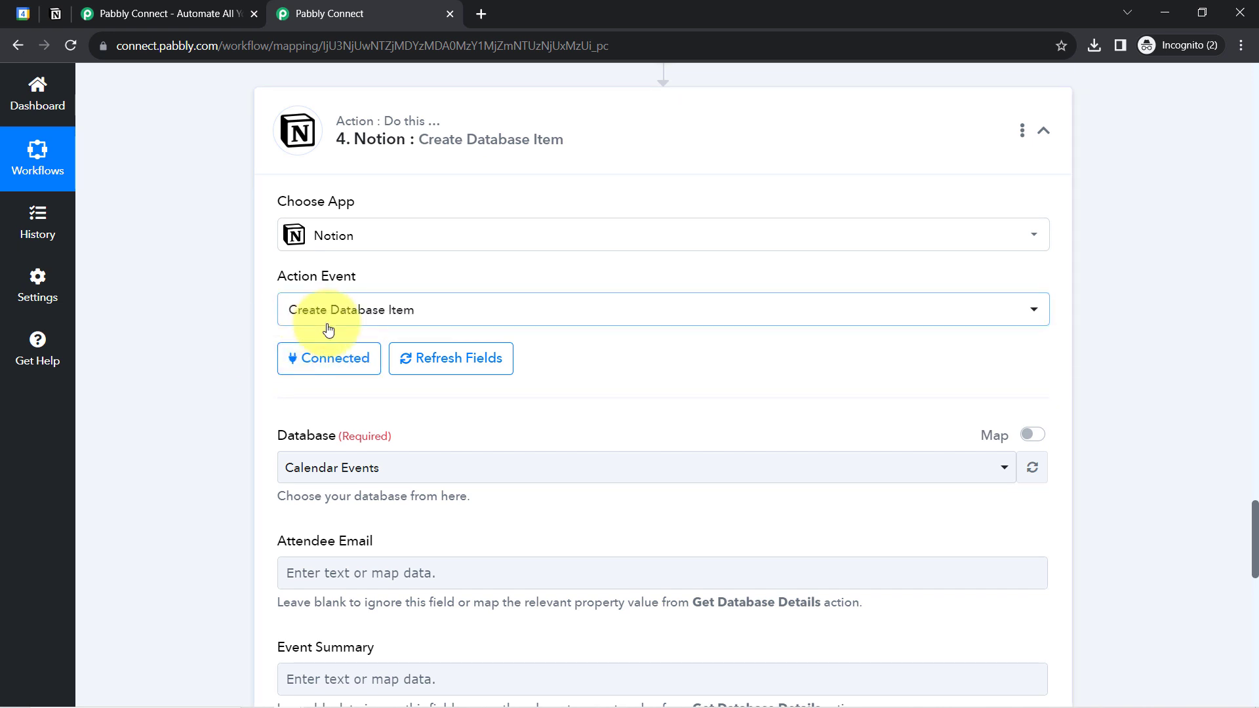
Check the Notion action's Database choice, Calendar Events, against the workspace's pages in Notion and the available databases
drag(278, 438, 326, 439)
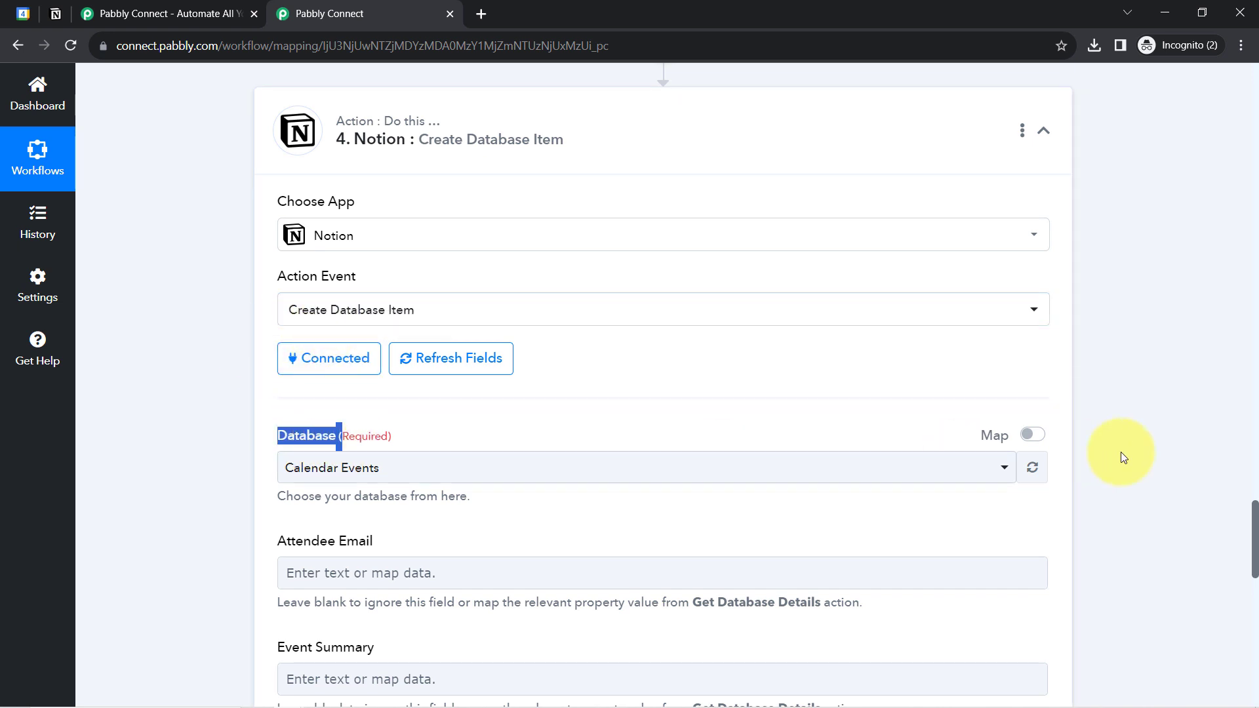
drag(1255, 510, 1255, 523)
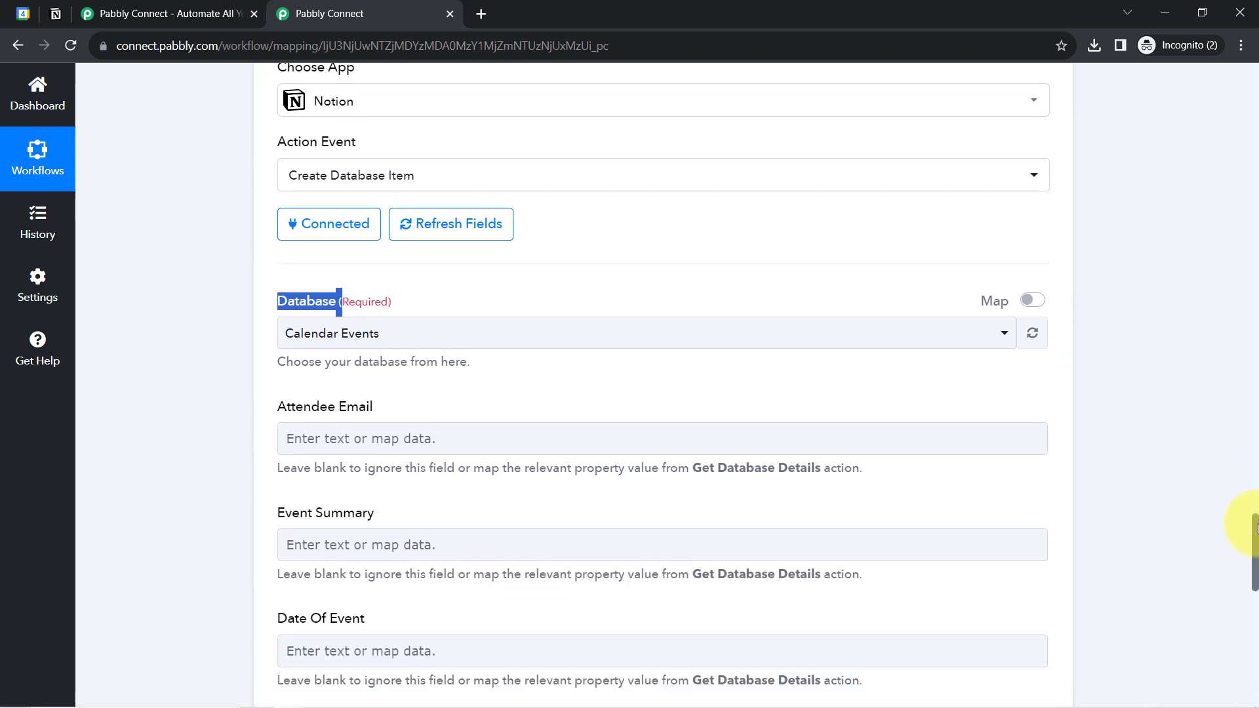
click(48, 8)
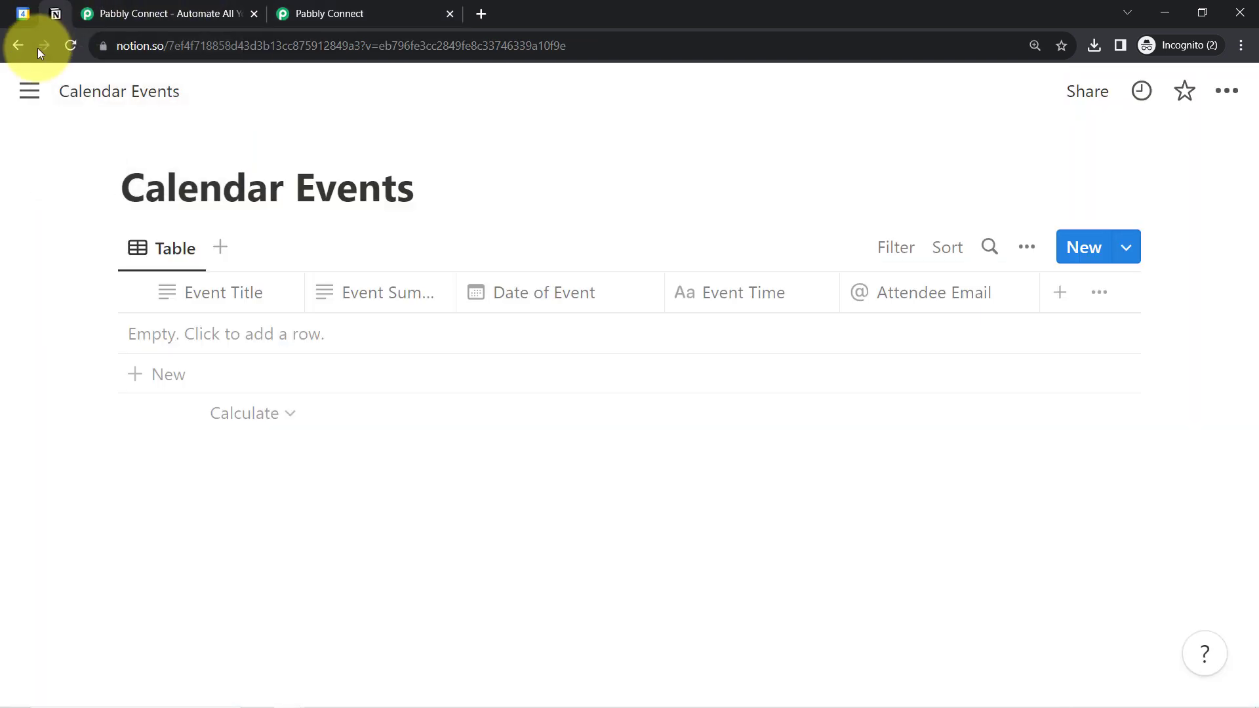
click(30, 86)
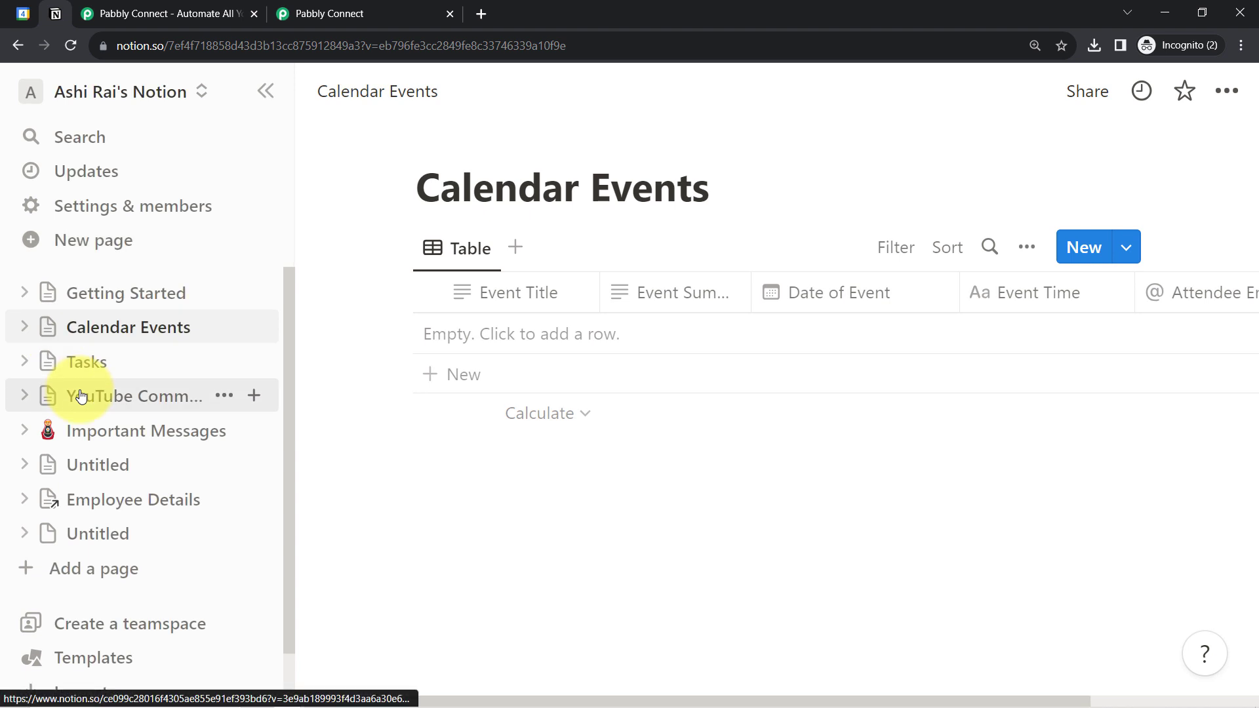
scroll(59, 393, down, 1)
scroll(80, 394, up, 1)
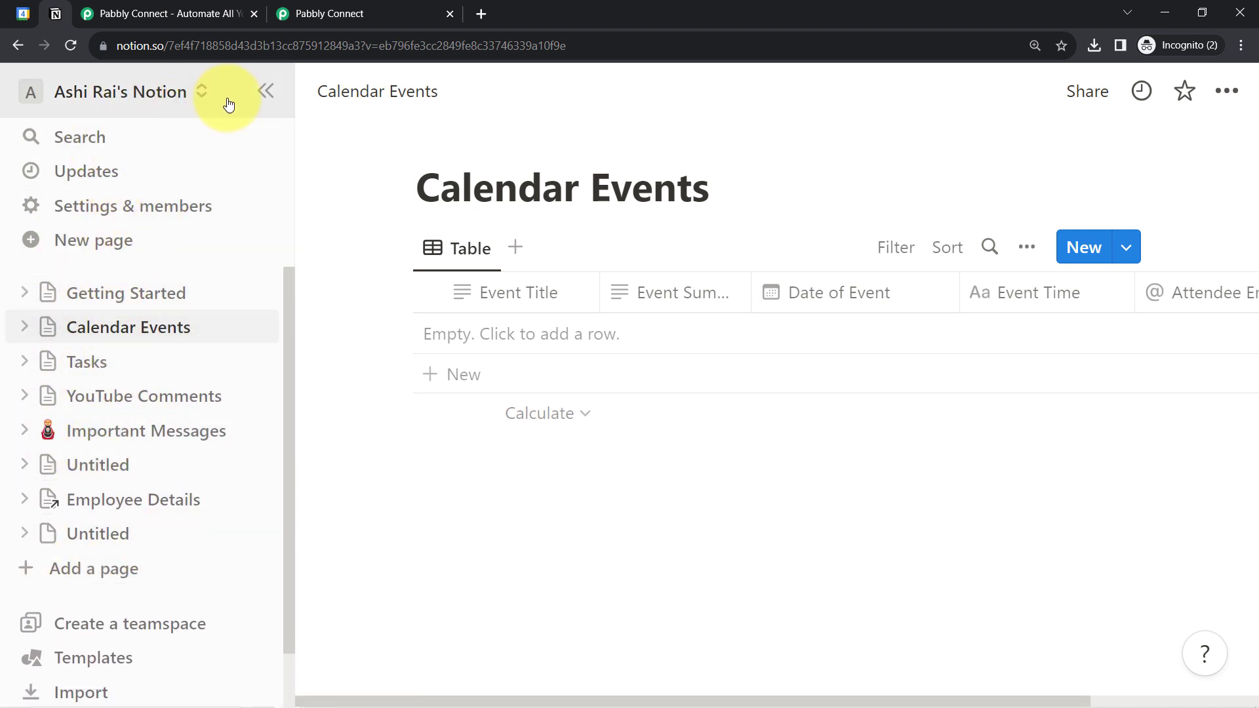
click(264, 82)
click(282, 13)
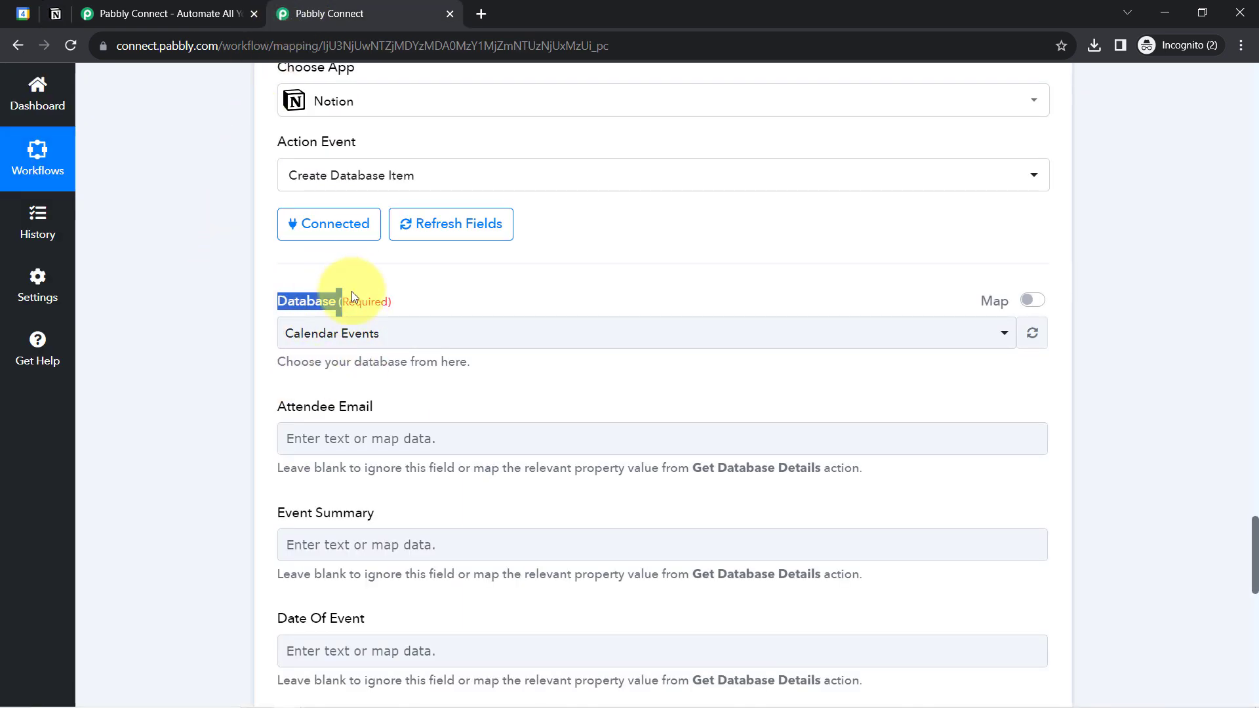
click(54, 15)
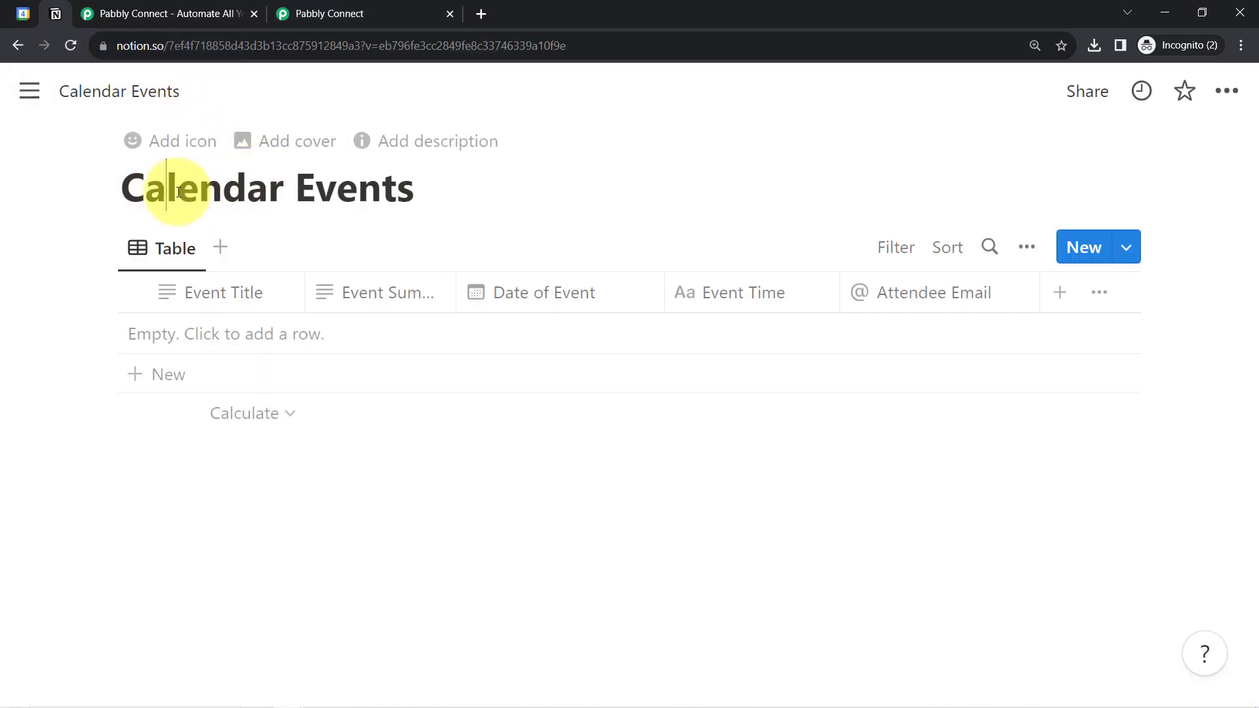
drag(178, 192, 360, 8)
click(360, 8)
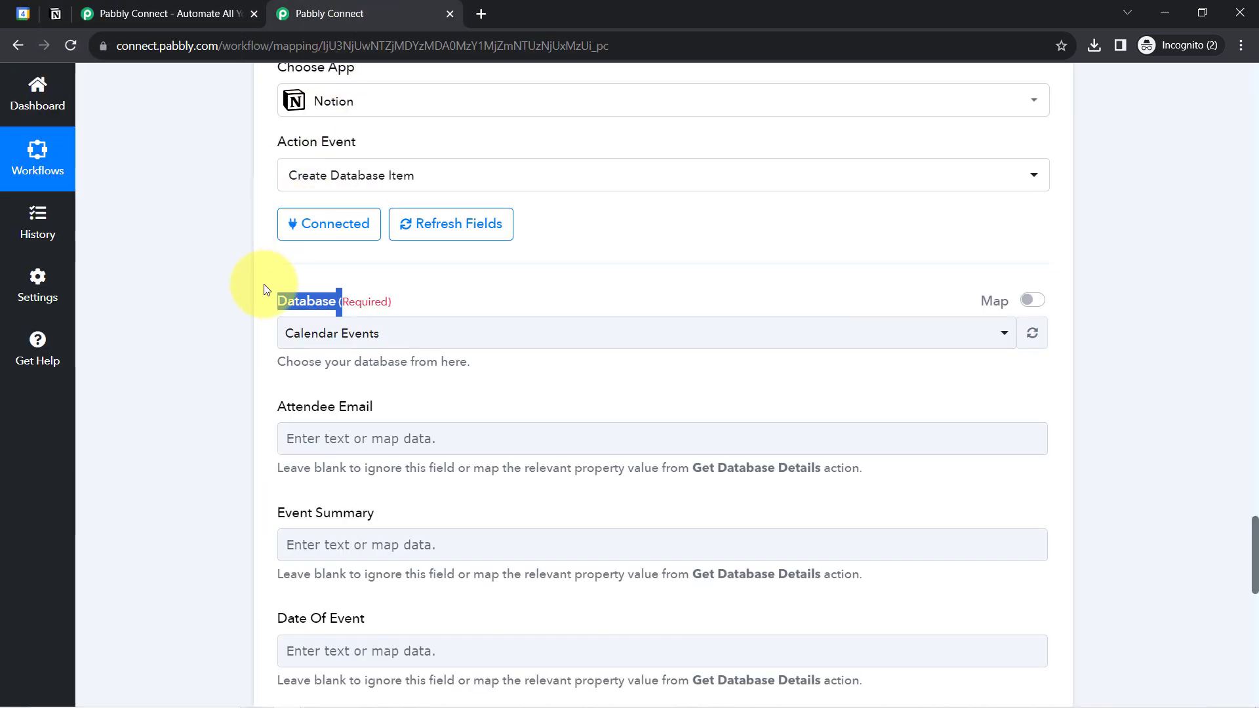
click(302, 336)
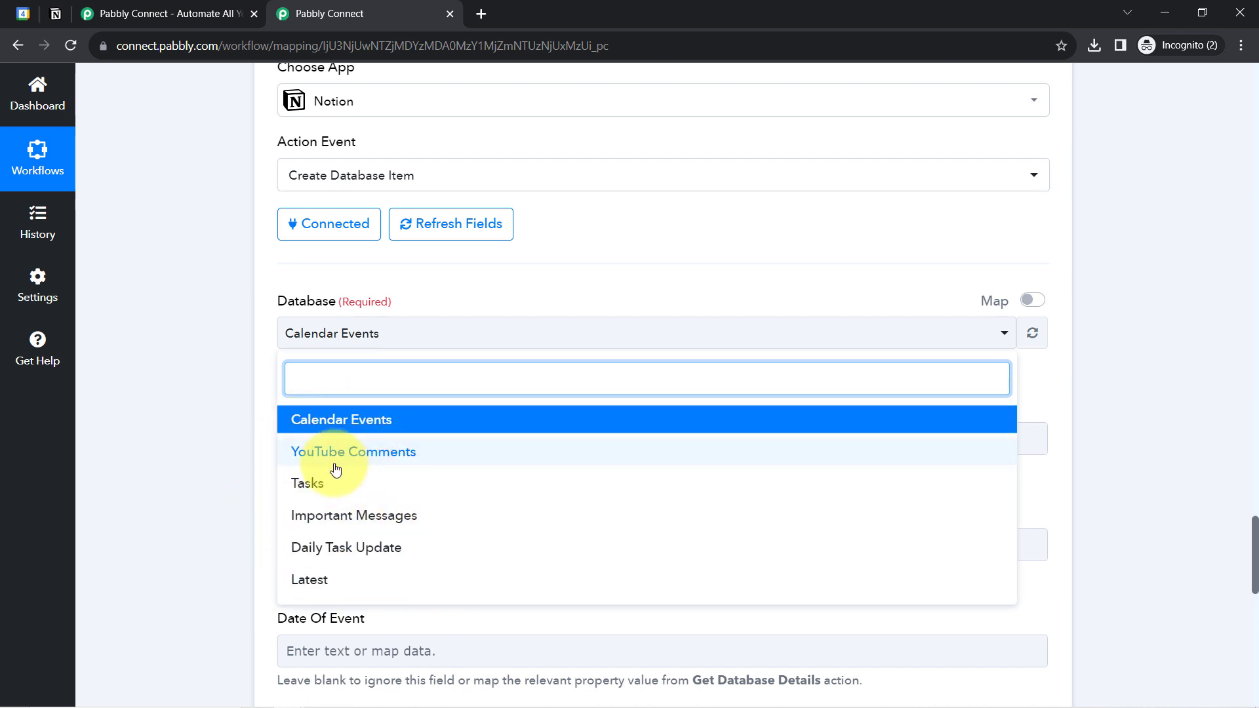
click(205, 325)
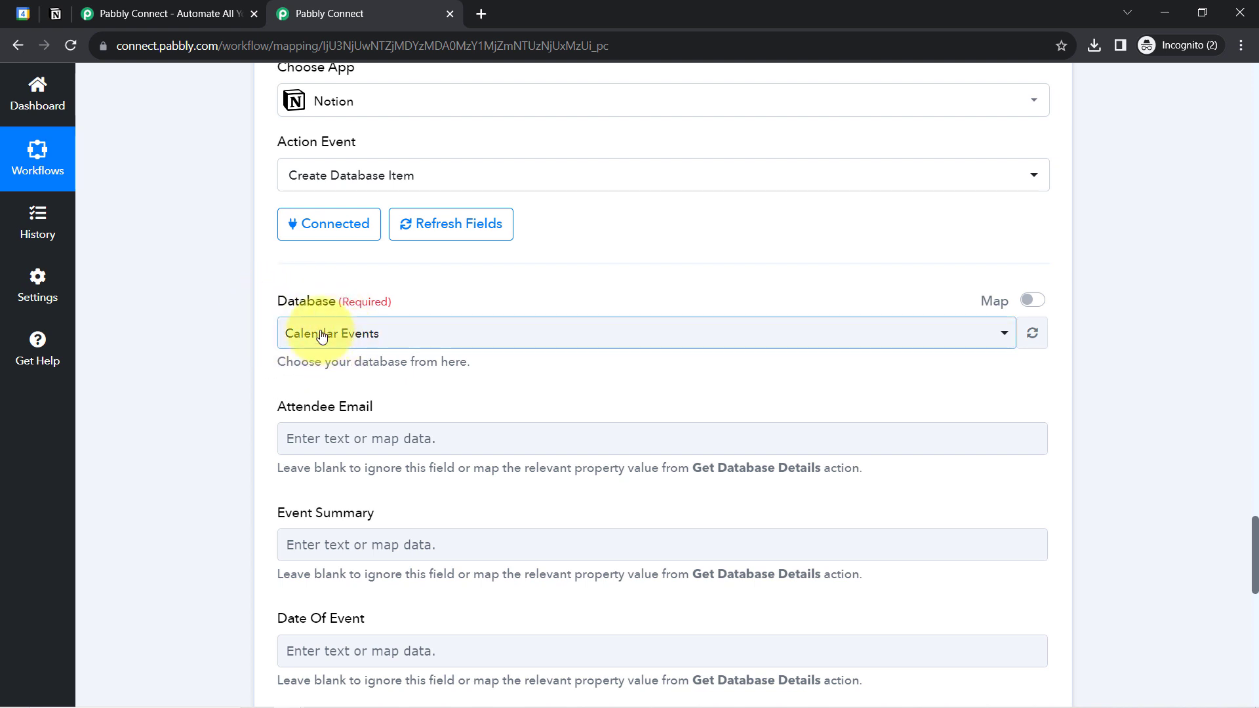
Compare the columns of the Calendar Events table in Notion with the input fields of the Create Database Item action
click(60, 13)
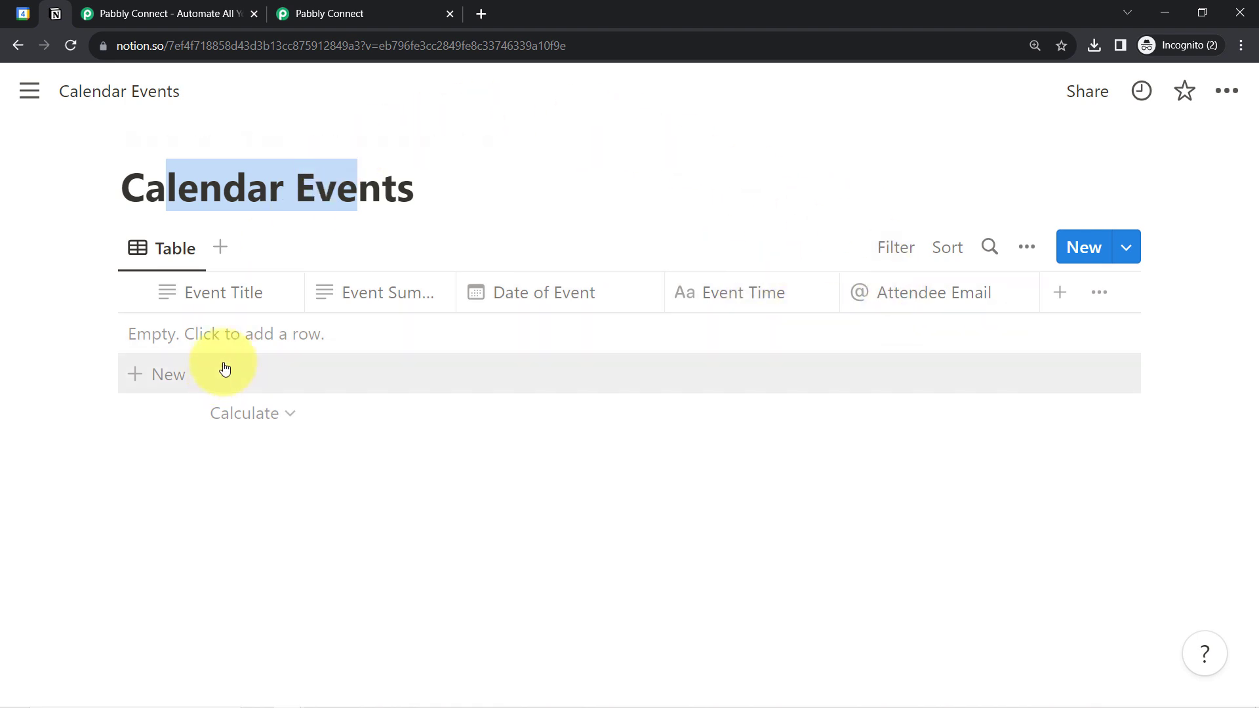
click(384, 5)
click(57, 11)
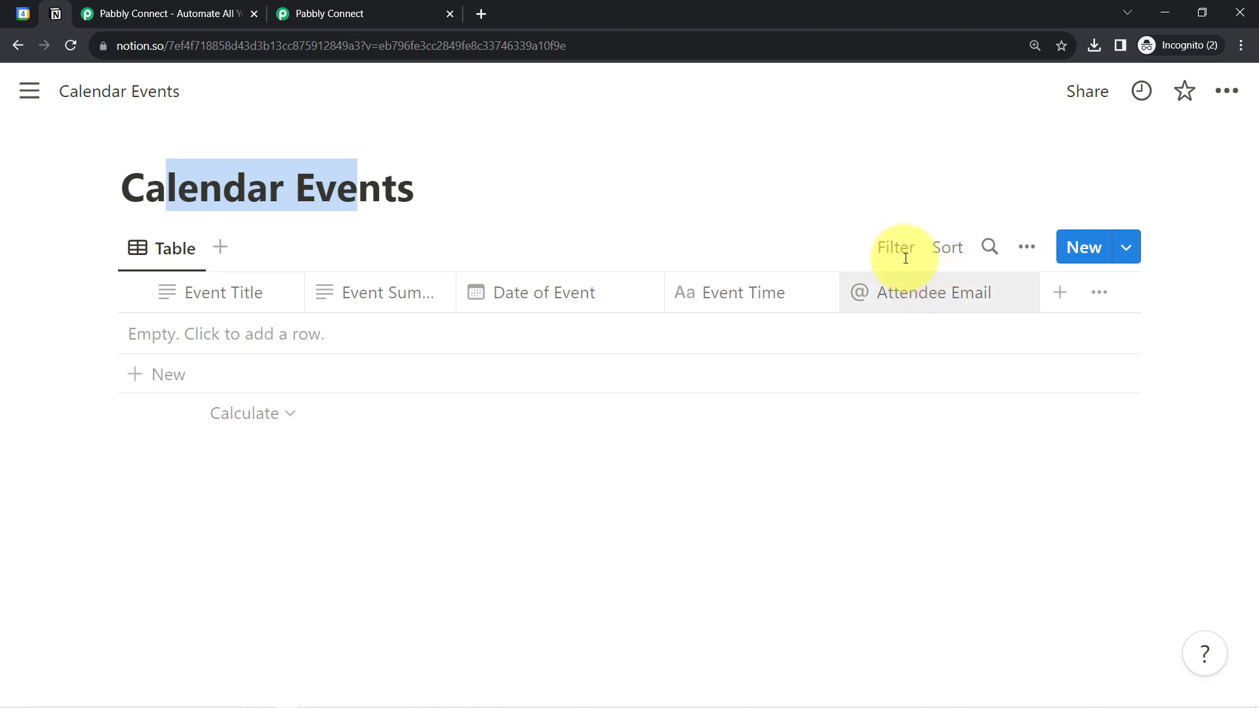
click(326, 13)
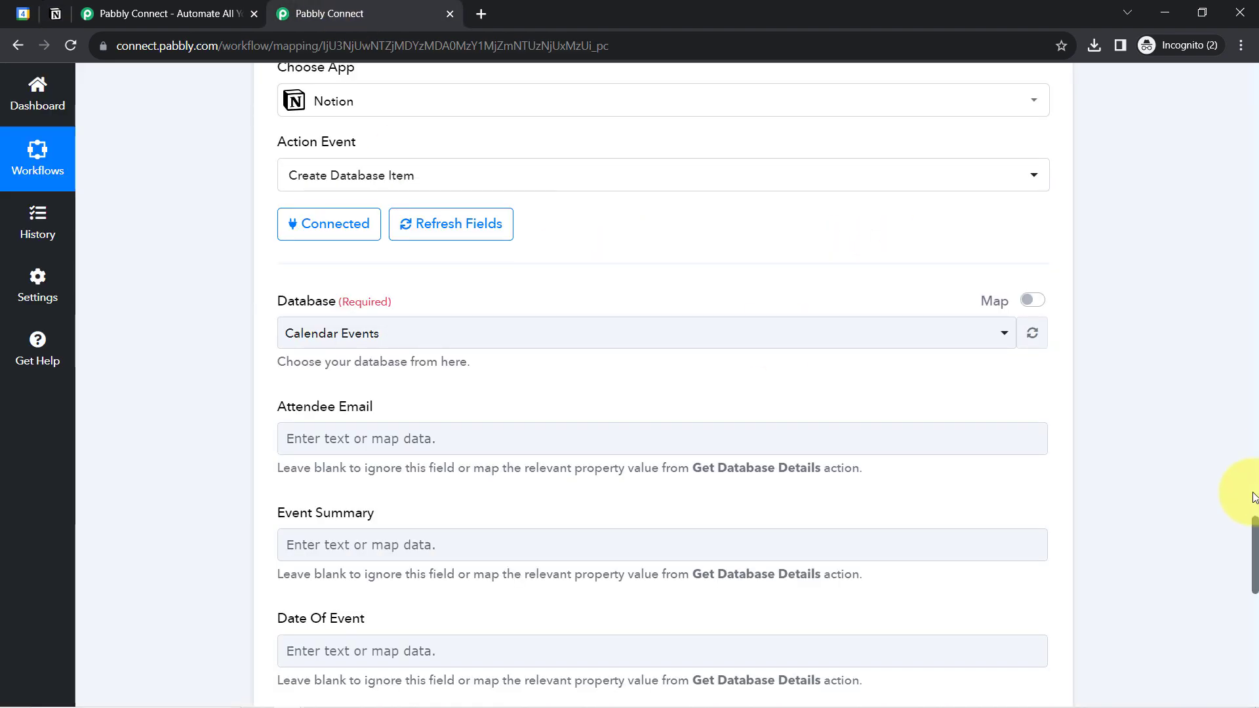
drag(1255, 541, 1255, 596)
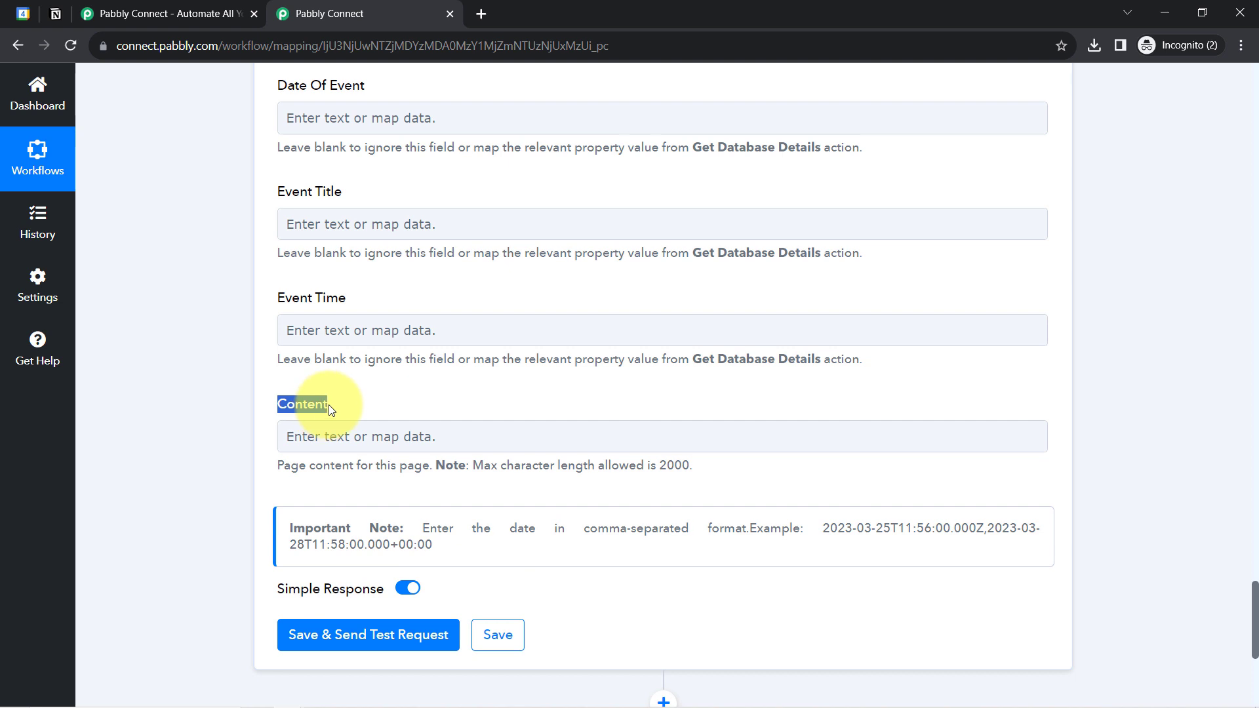
Map the Notion action's Attendee Email field to the Creator Email value from the Google Calendar New Event step
drag(1254, 603, 1247, 565)
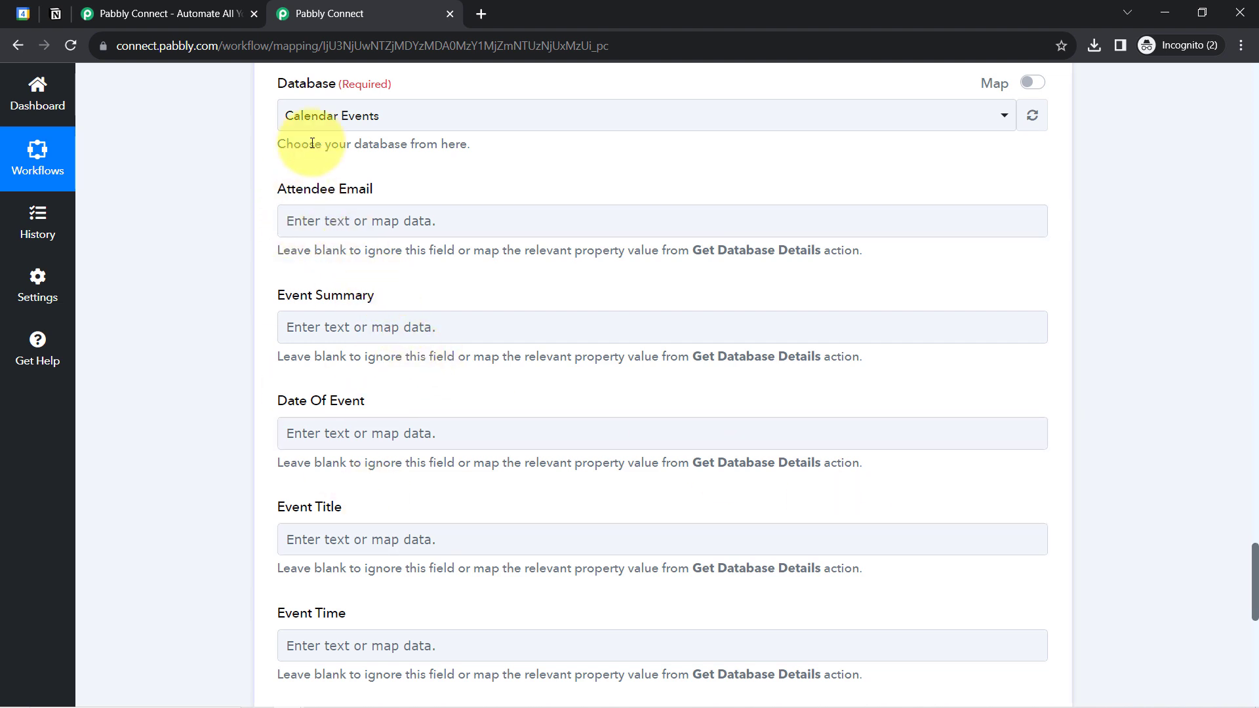
click(318, 219)
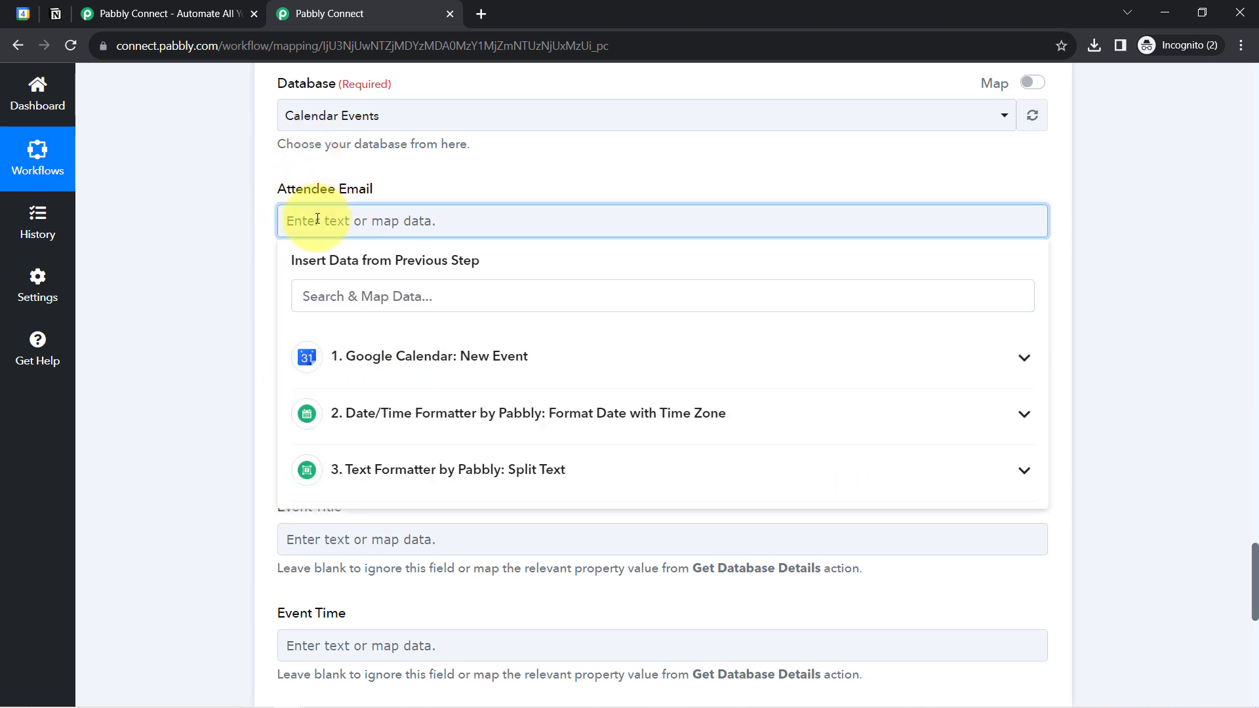
click(360, 357)
click(321, 302)
text(@)
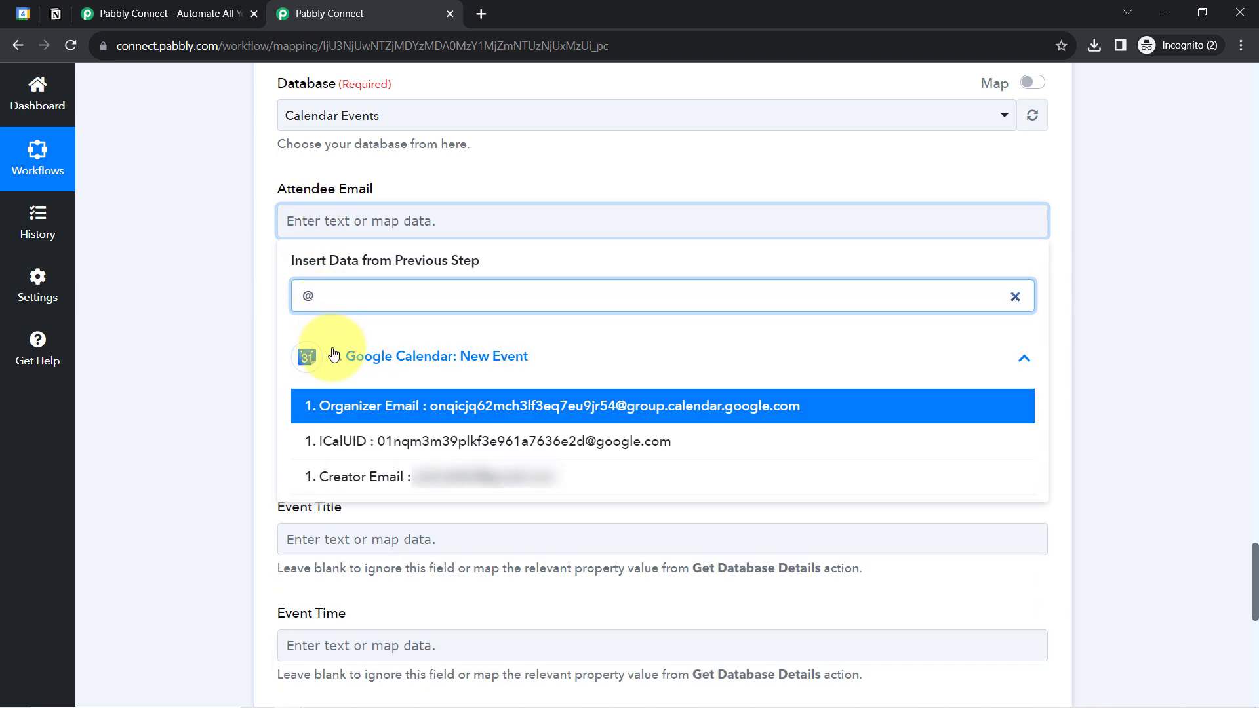
click(366, 473)
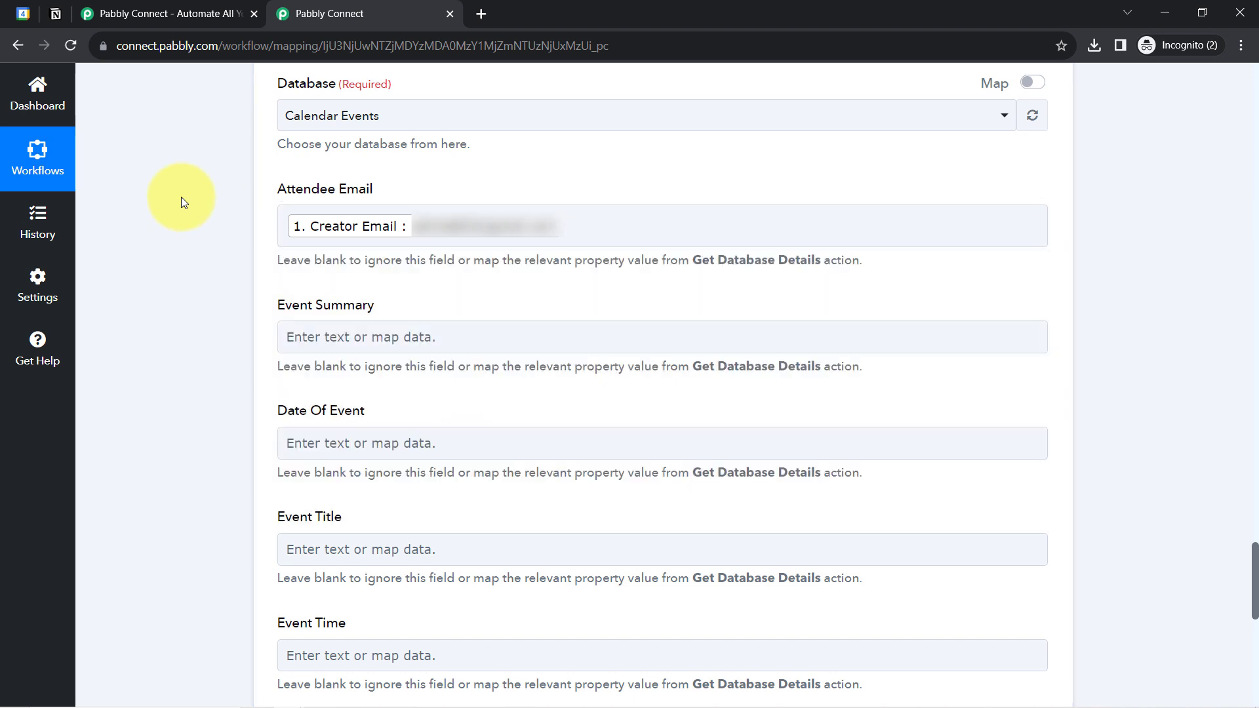
Map the Event Summary field to the Summary value from the Google Calendar New Event step
drag(1256, 564, 1256, 583)
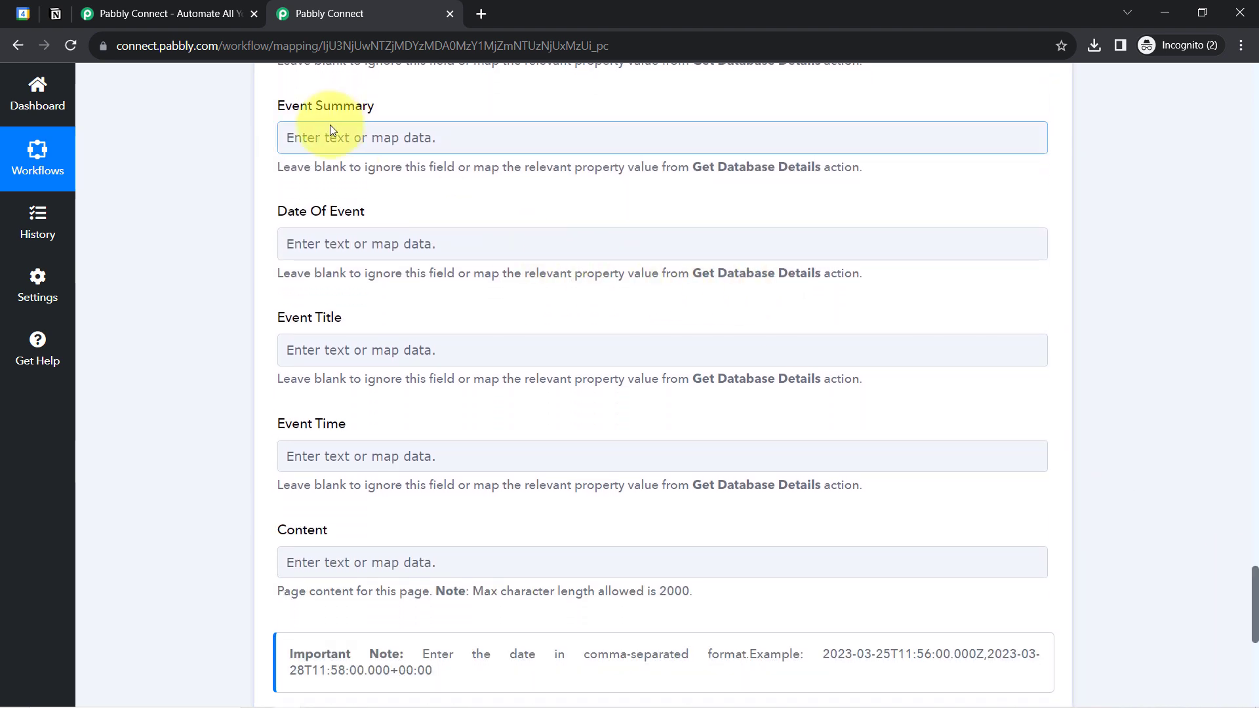
click(308, 136)
click(318, 216)
text(summ)
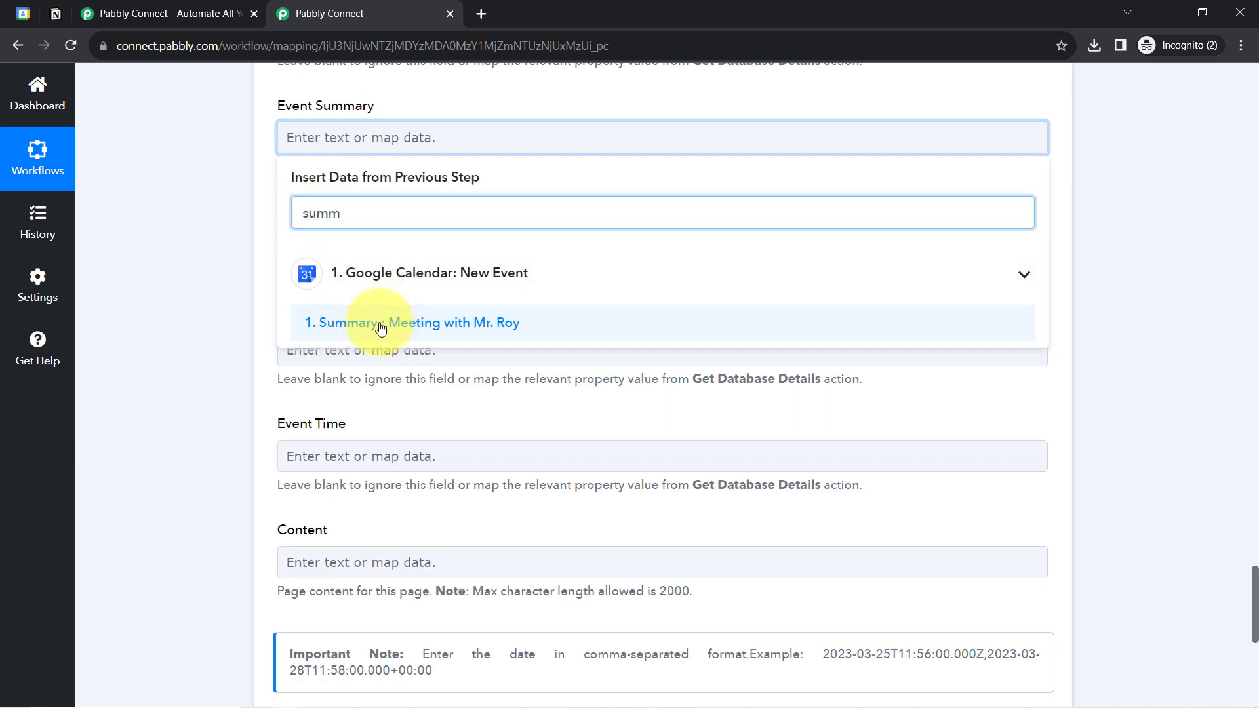
click(337, 322)
click(217, 260)
Map the Date Of Event field to Result 0, the date part from the Text Formatter's Split Text step
click(322, 259)
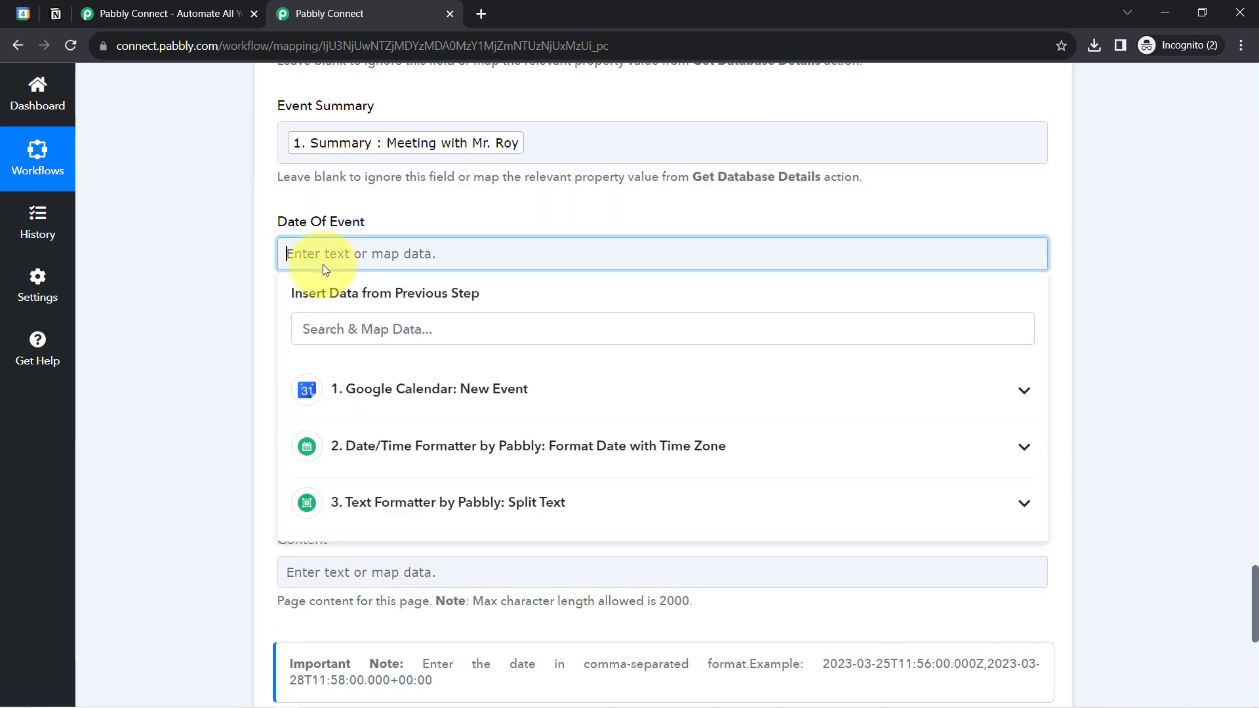
click(323, 329)
text(date)
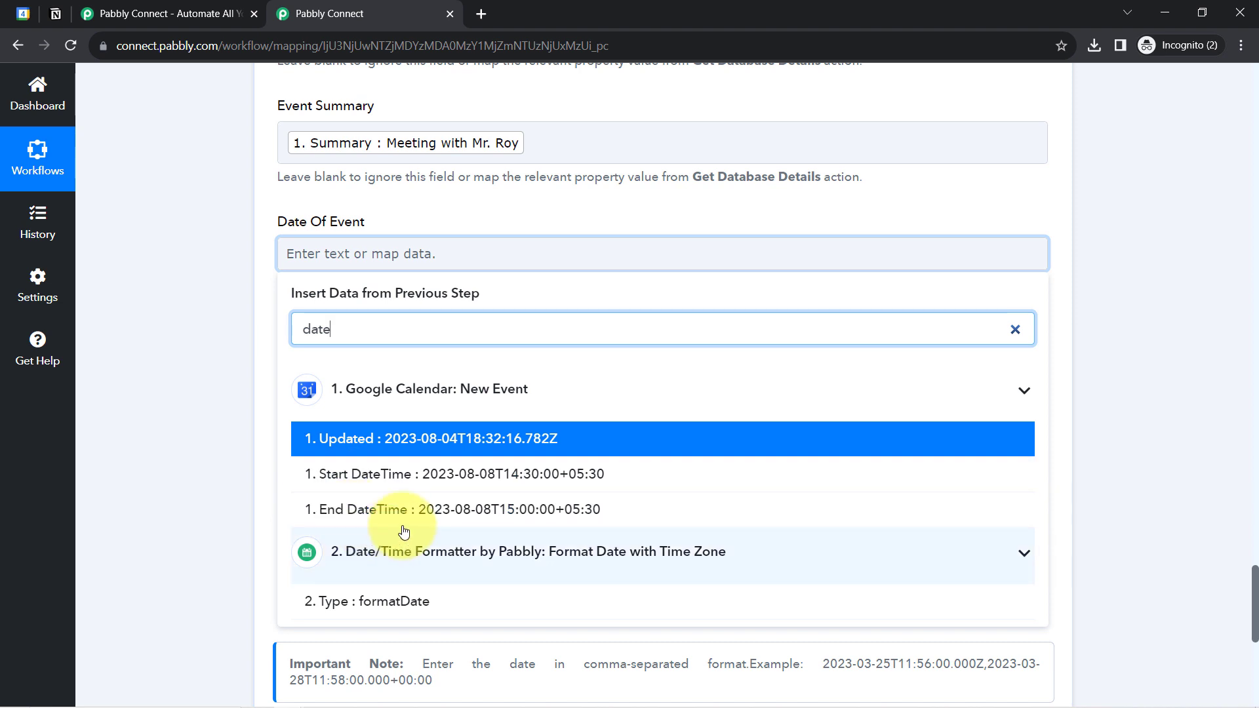
scroll(403, 521, down, 2)
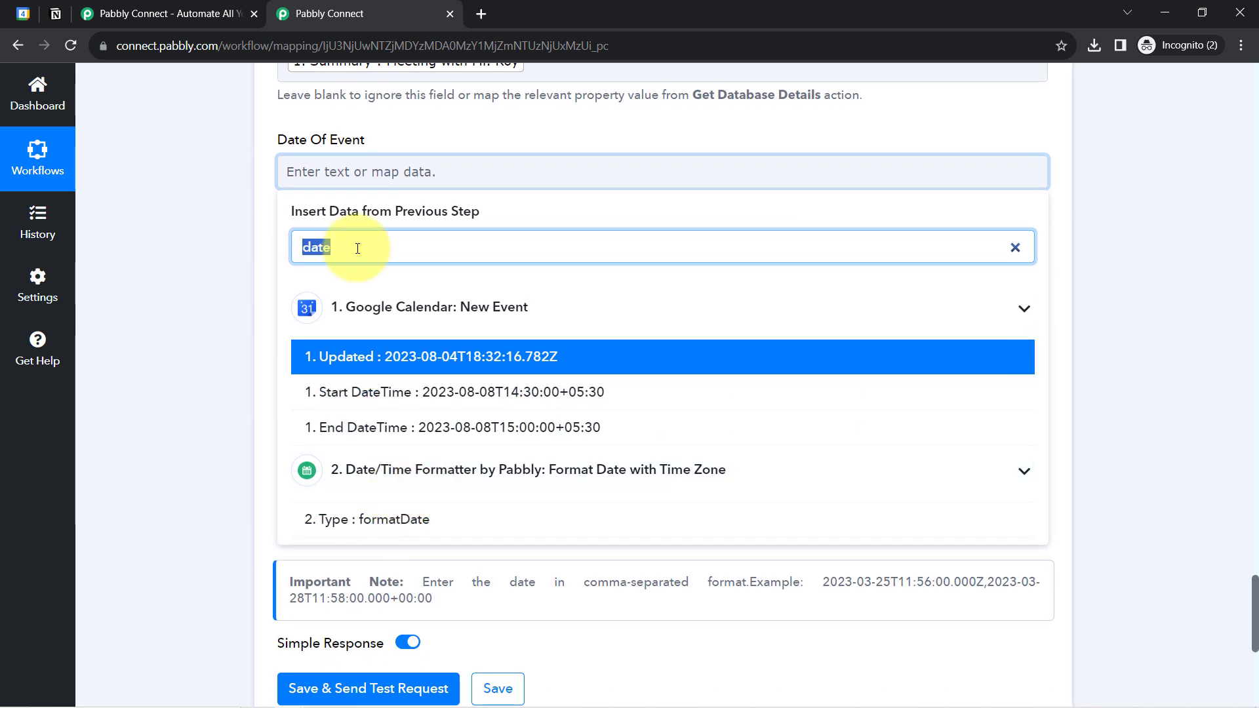
key(BackSpace)
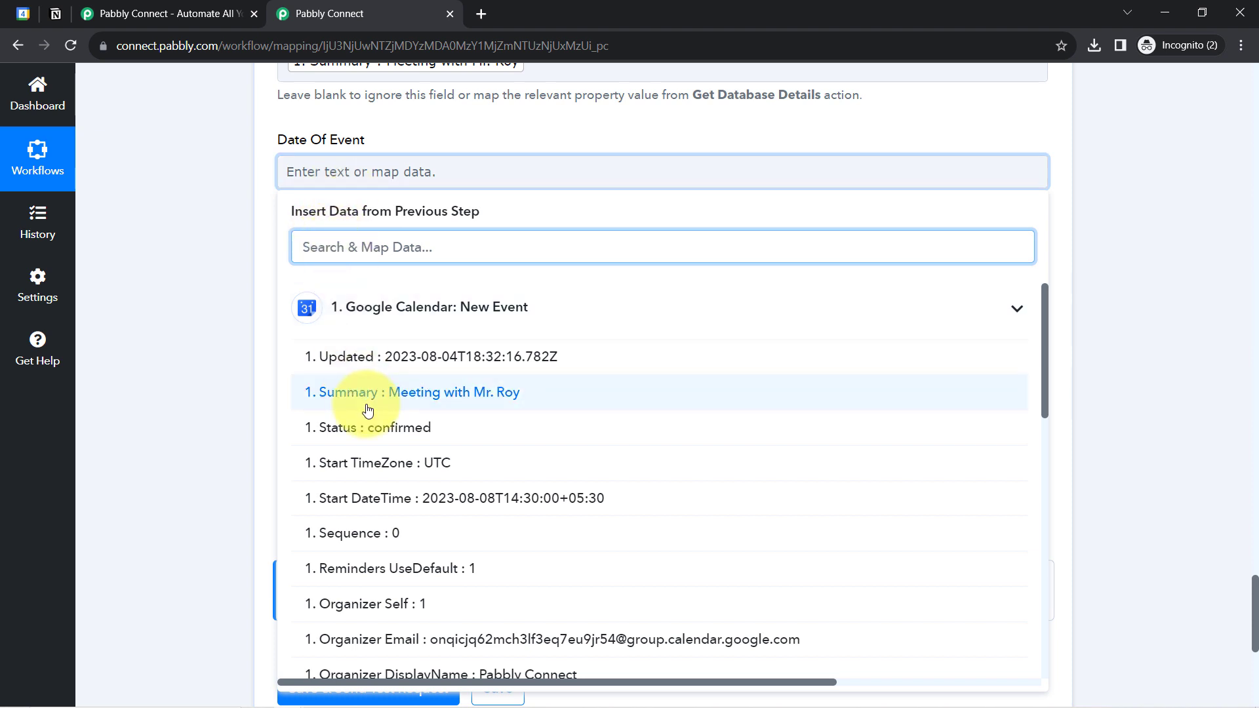
click(347, 306)
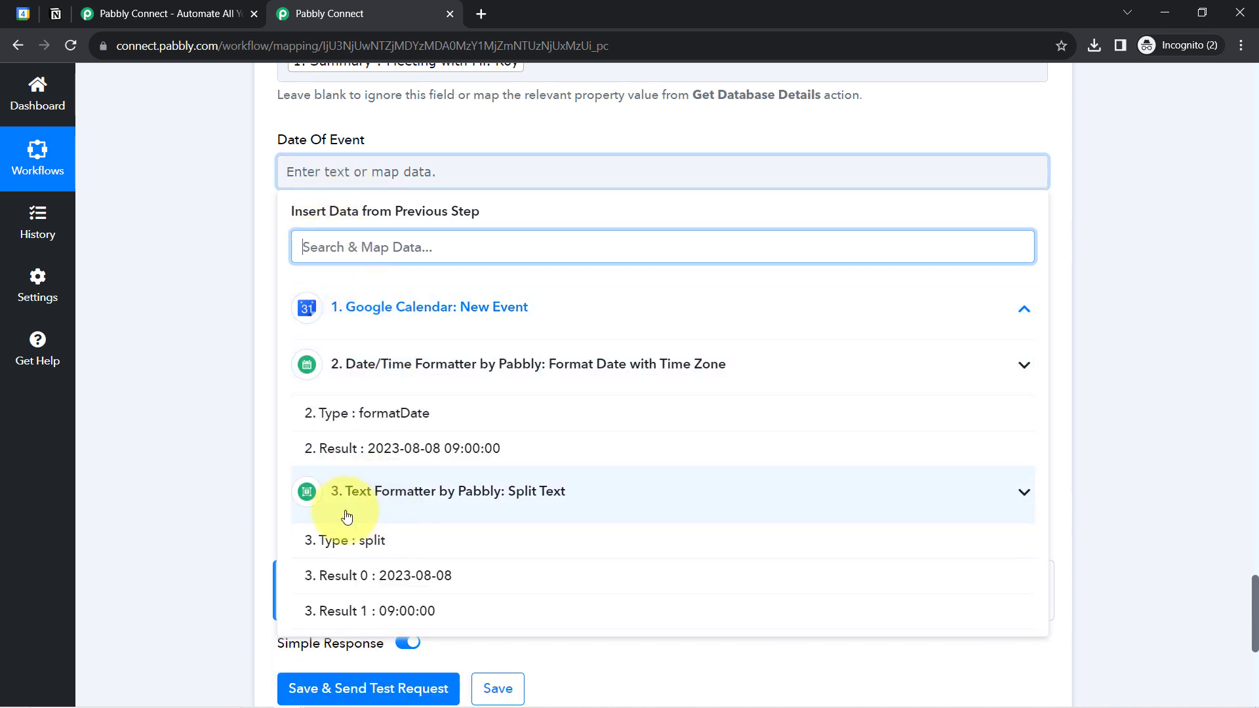
click(364, 581)
click(238, 336)
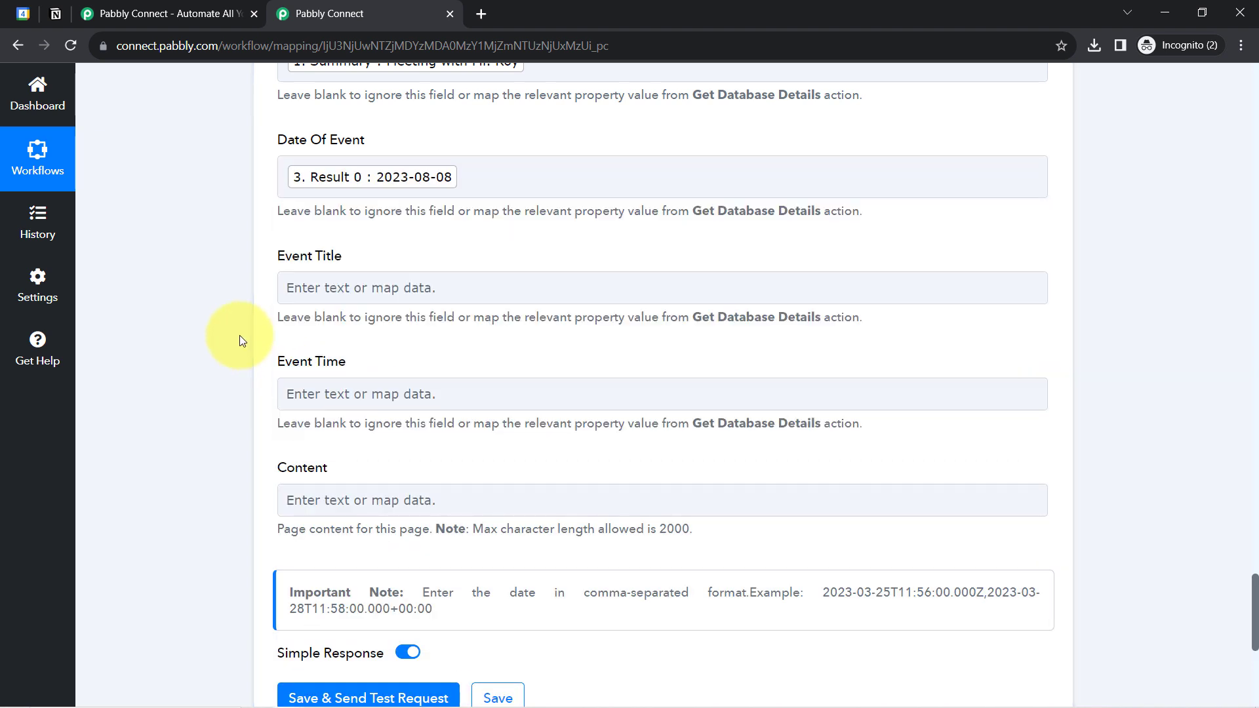
Map the Event Title field to the Summary value from the Google Calendar New Event step
click(317, 286)
click(359, 363)
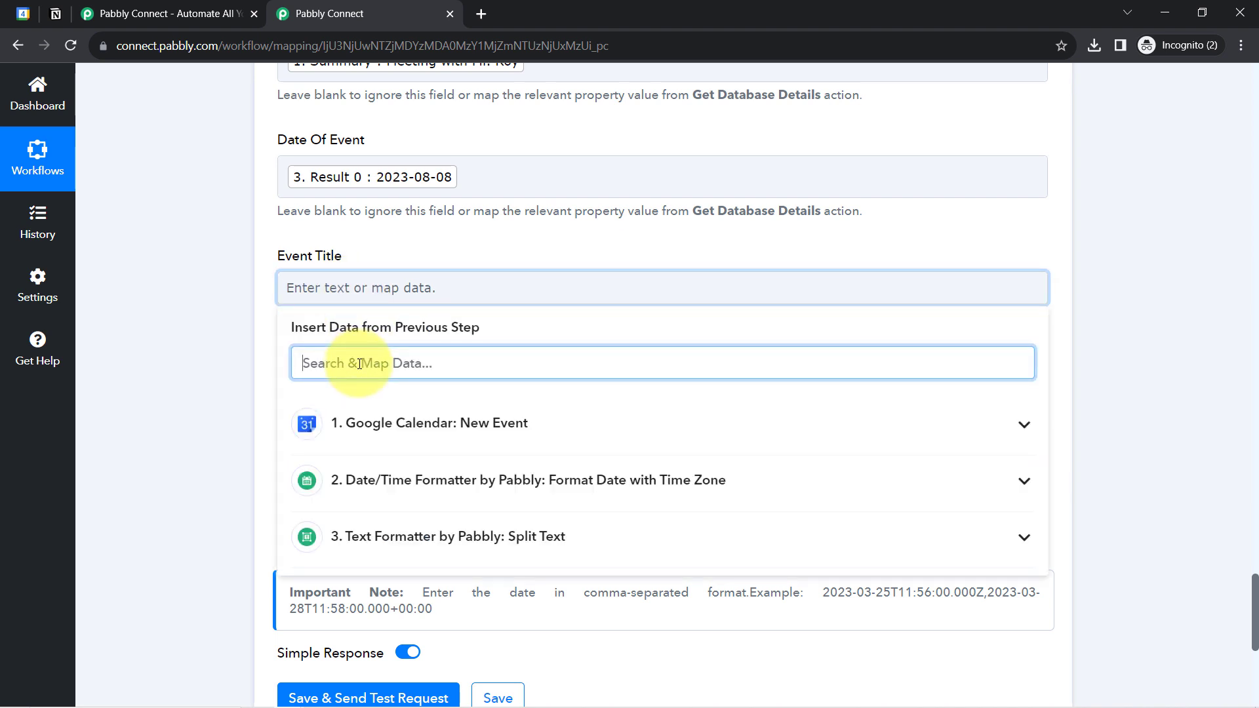
text(tit)
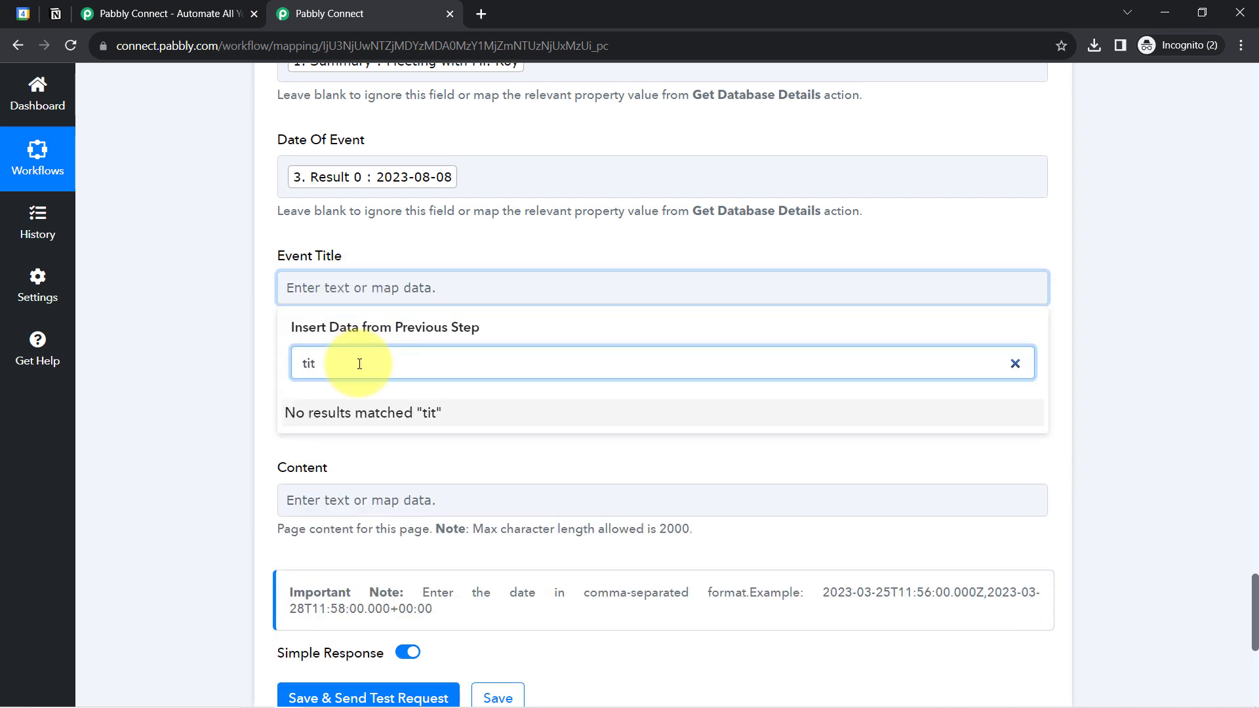
key(BackSpace)
key(BackSpace)
drag(292, 256, 336, 257)
click(331, 282)
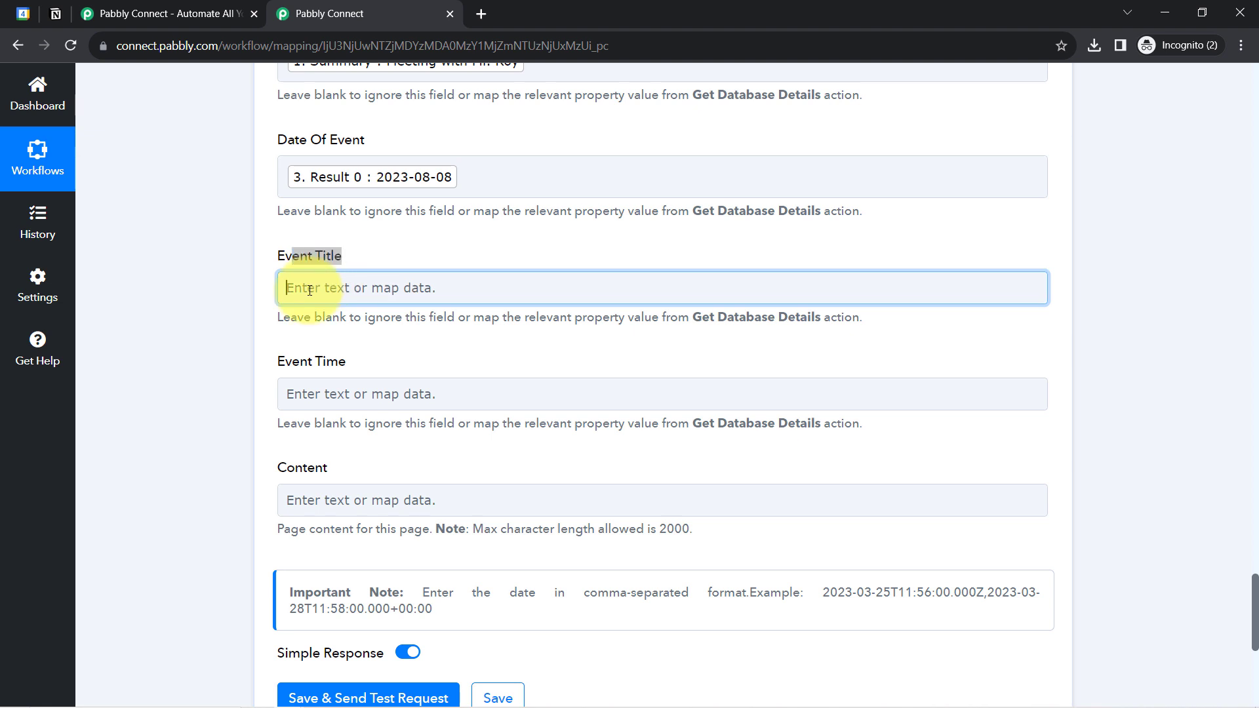
click(328, 362)
text(summ)
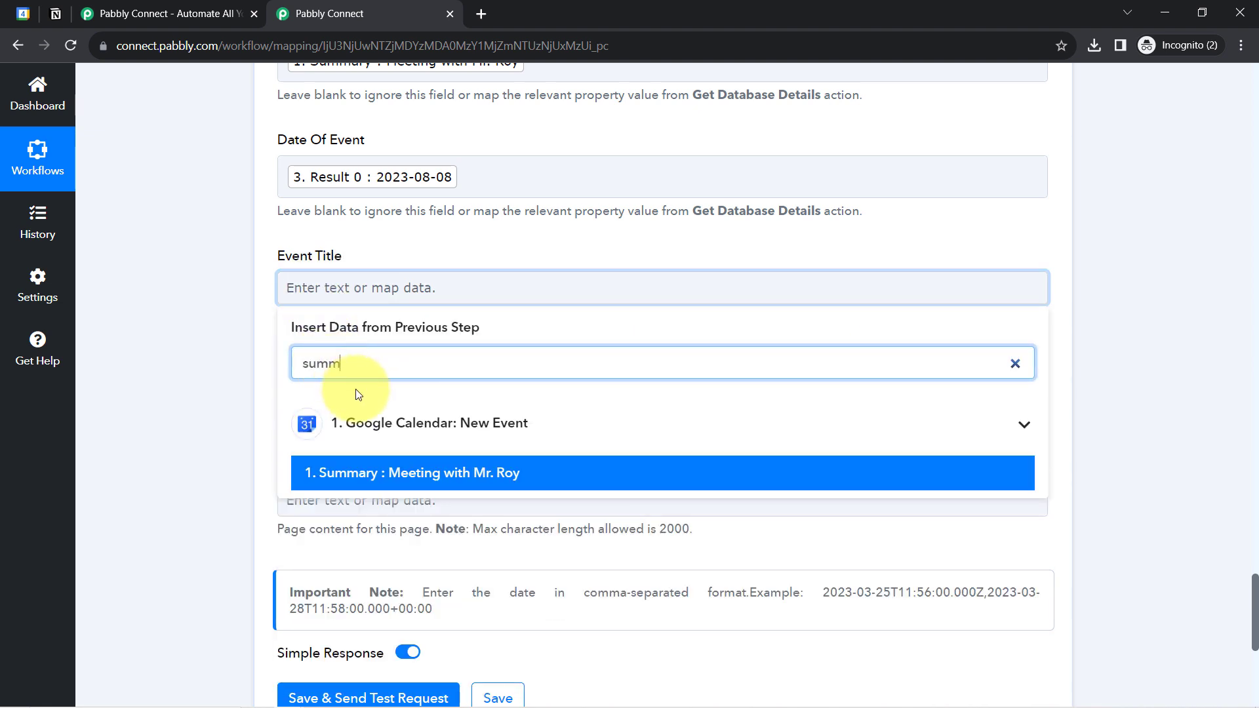
click(394, 473)
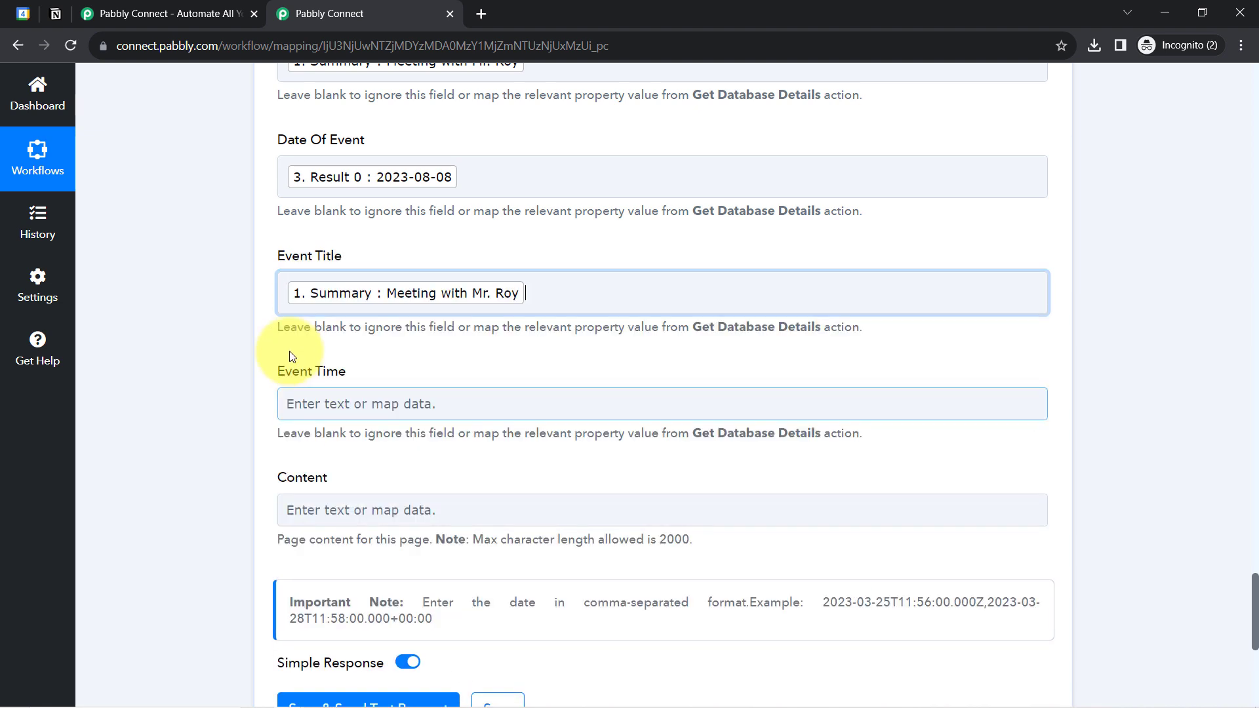
click(229, 336)
Replace the Event Summary field's mapping with the Description value from the Google Calendar New Event step
scroll(228, 336, up, 3)
scroll(229, 331, up, 1)
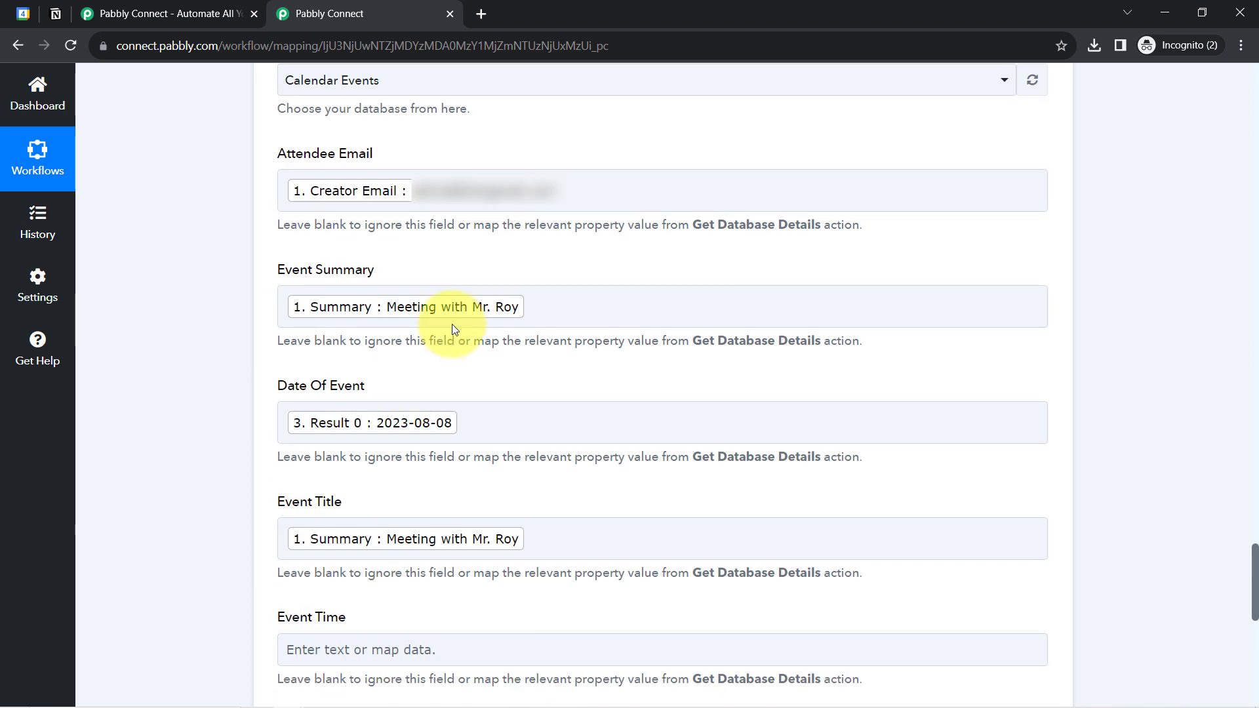
click(553, 308)
key(BackSpace)
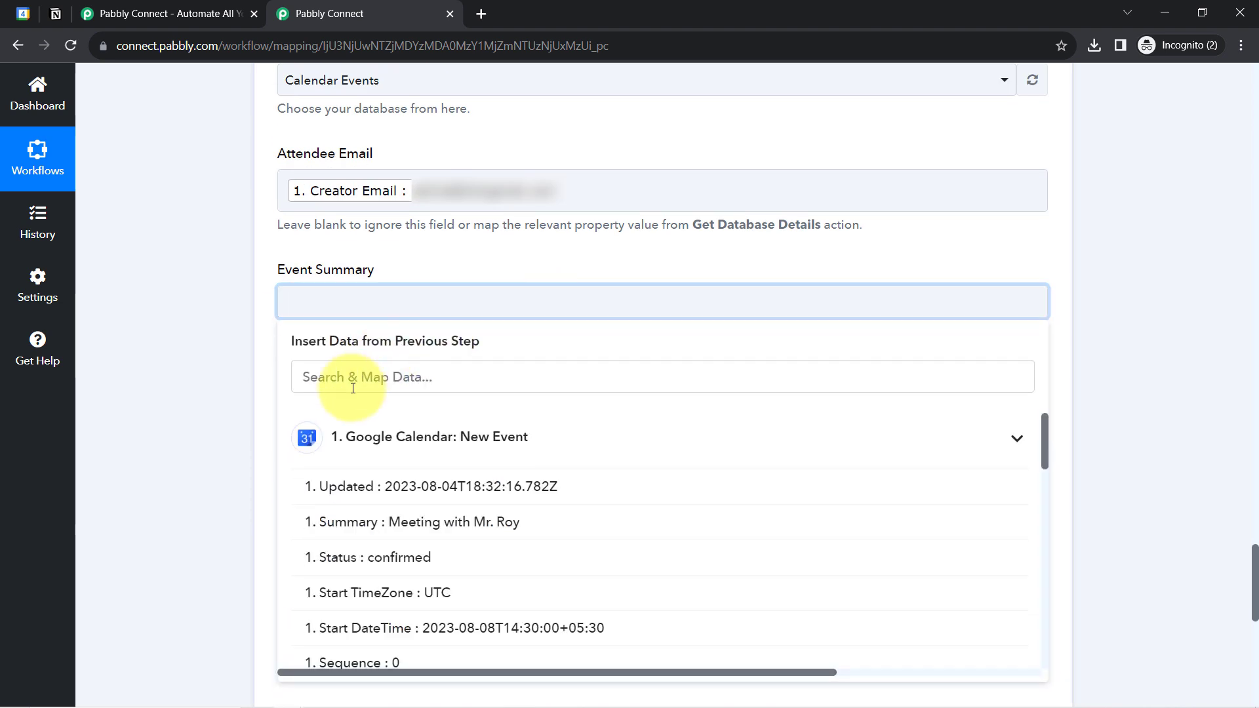
text(des)
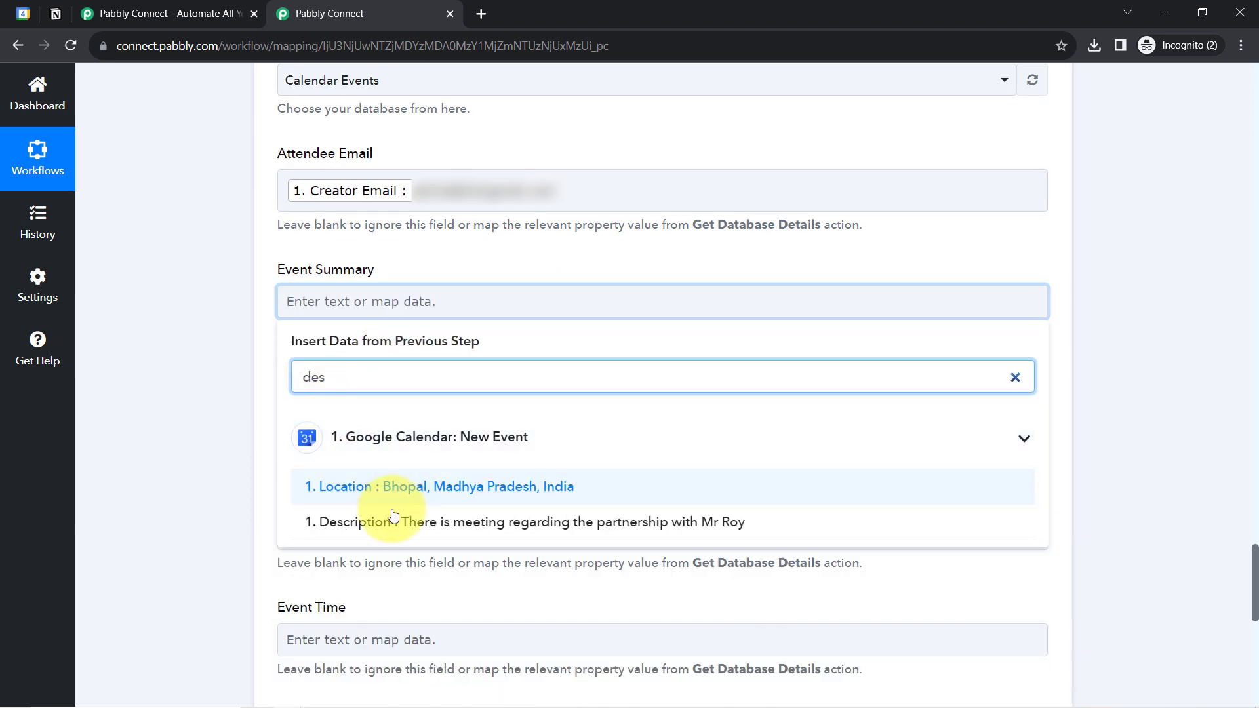
click(394, 522)
click(191, 529)
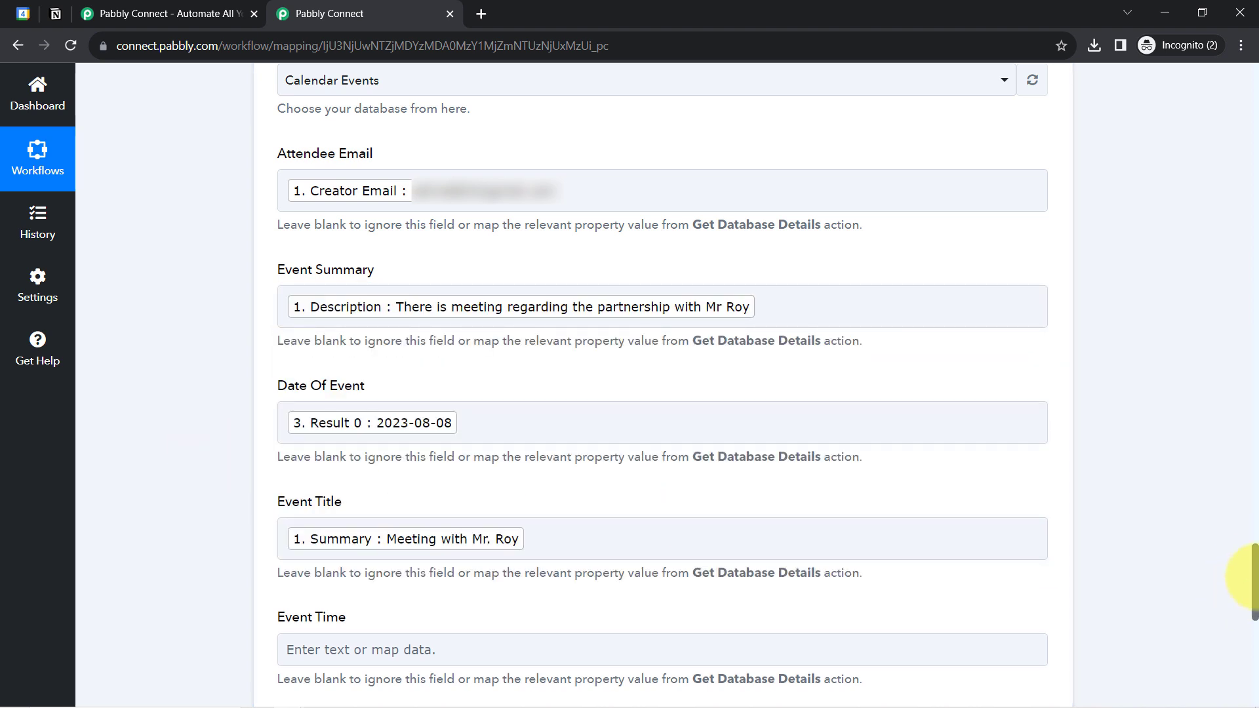
Map the Event Time field to Result 1, the time part from the Text Formatter's Split Text step
drag(1255, 588, 1255, 644)
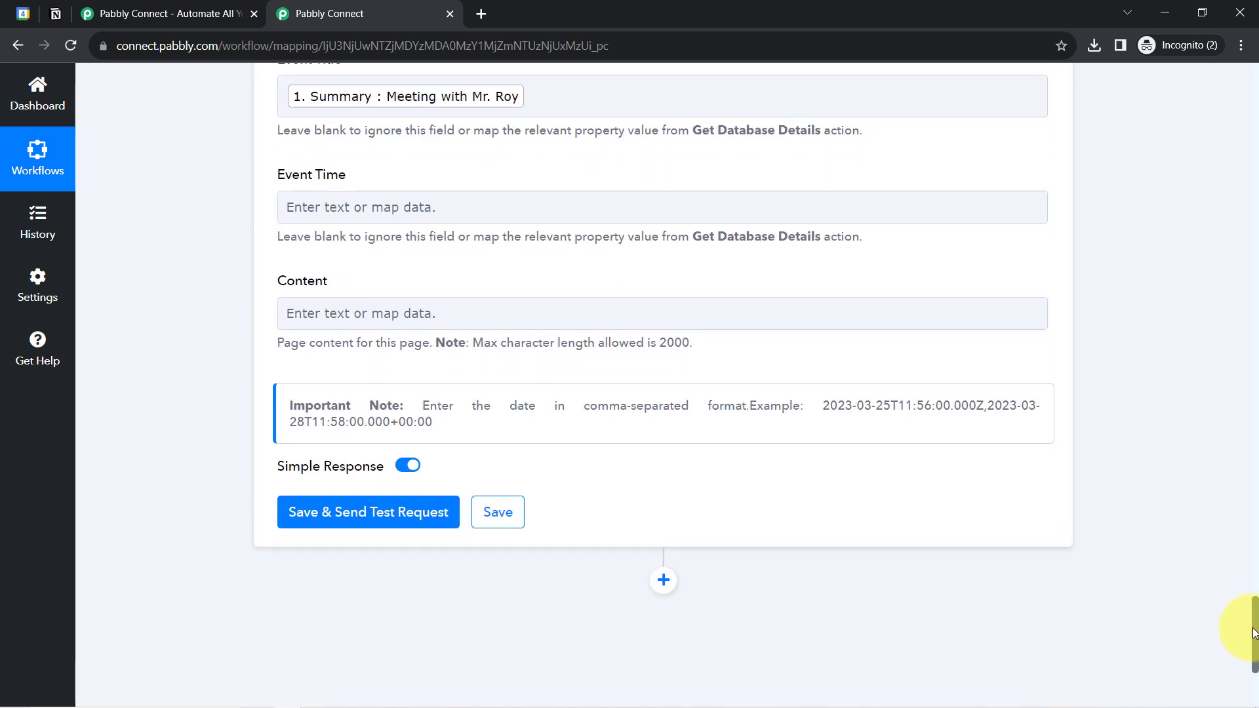
click(335, 206)
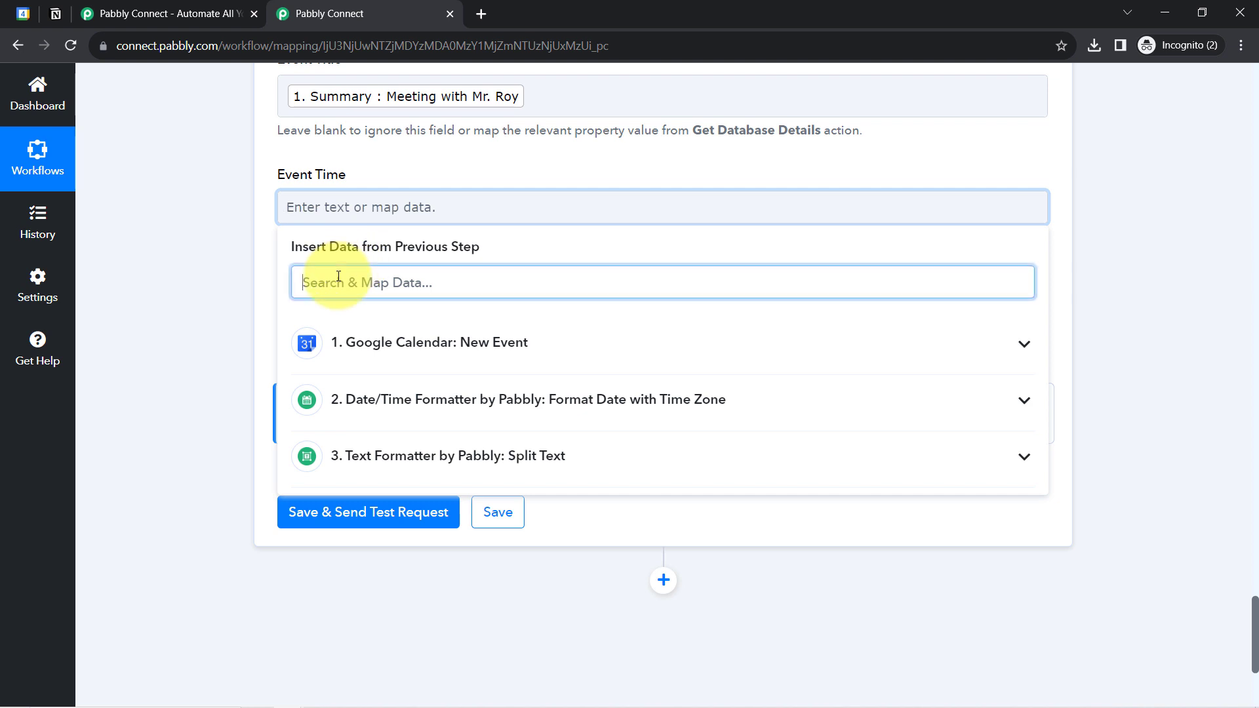
click(408, 448)
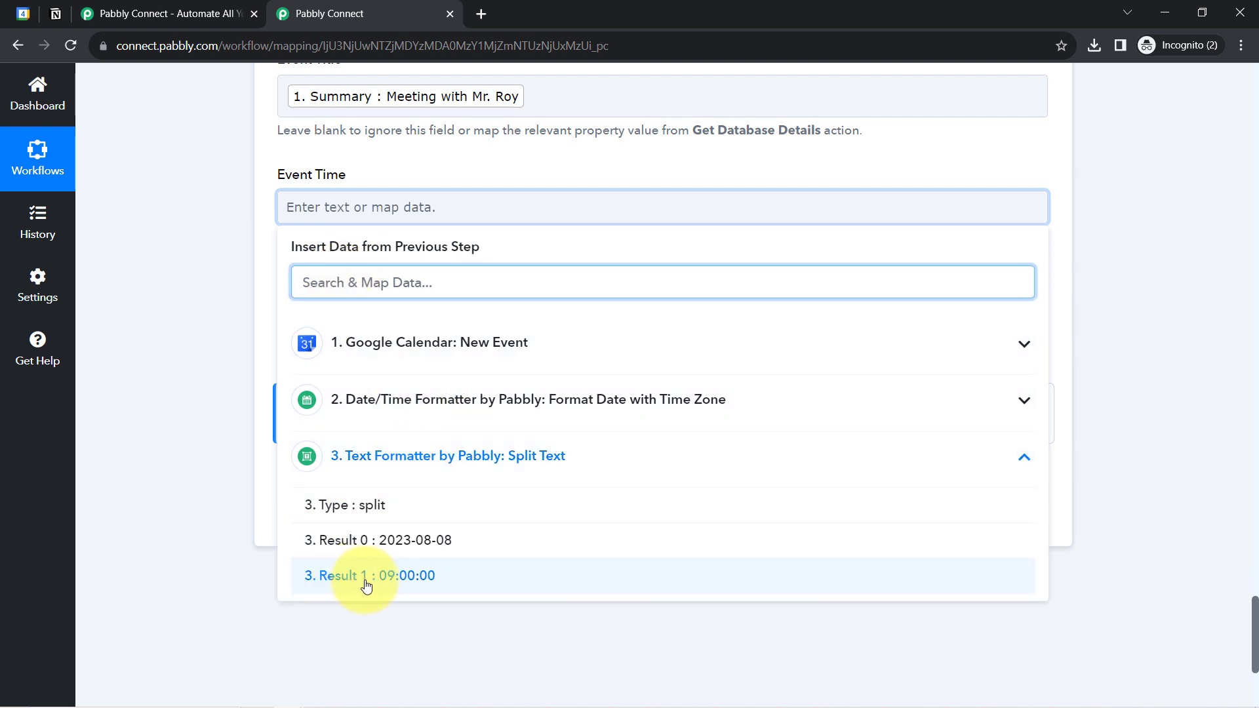
click(366, 582)
click(217, 336)
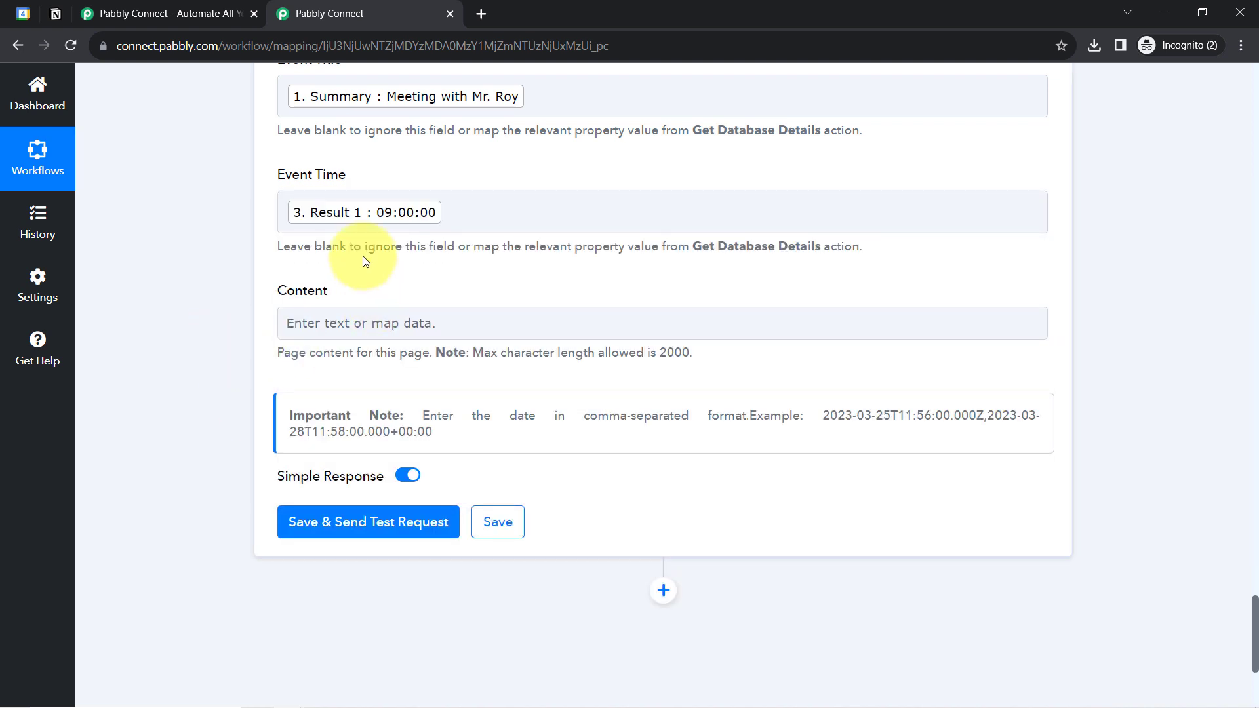
Save the Create Database Item action, send its test request and look through the received response
click(322, 523)
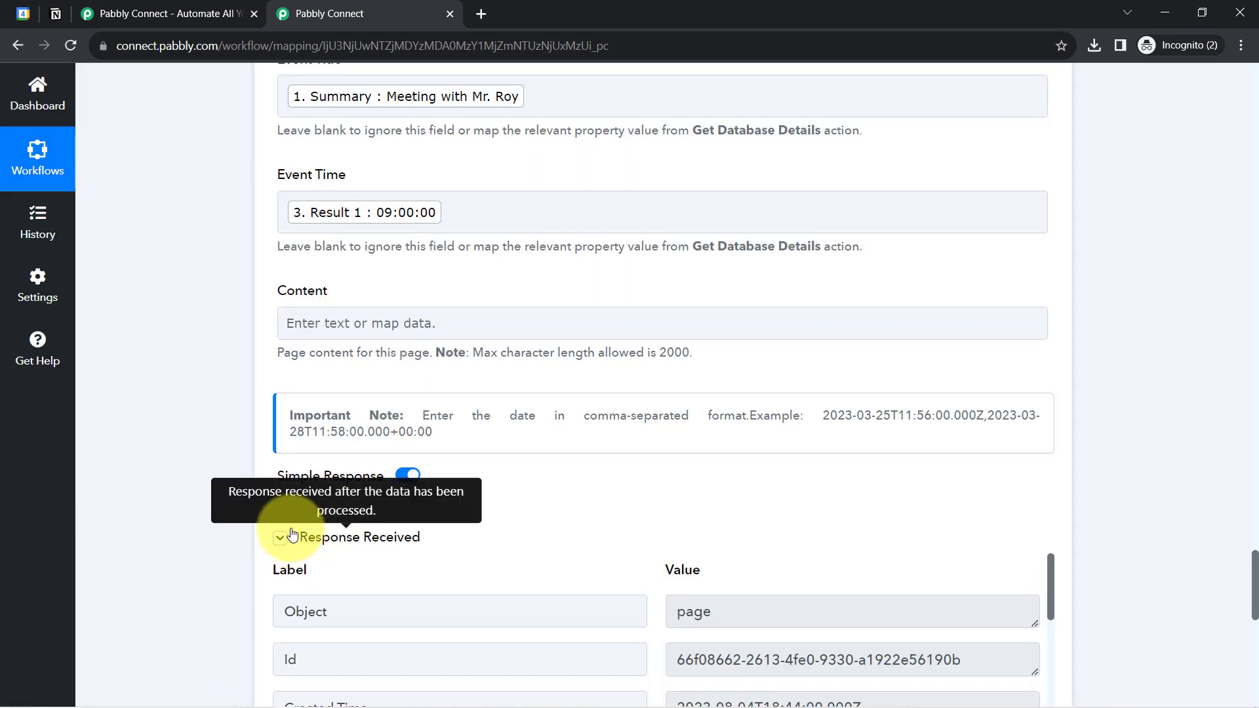
scroll(220, 502, down, 4)
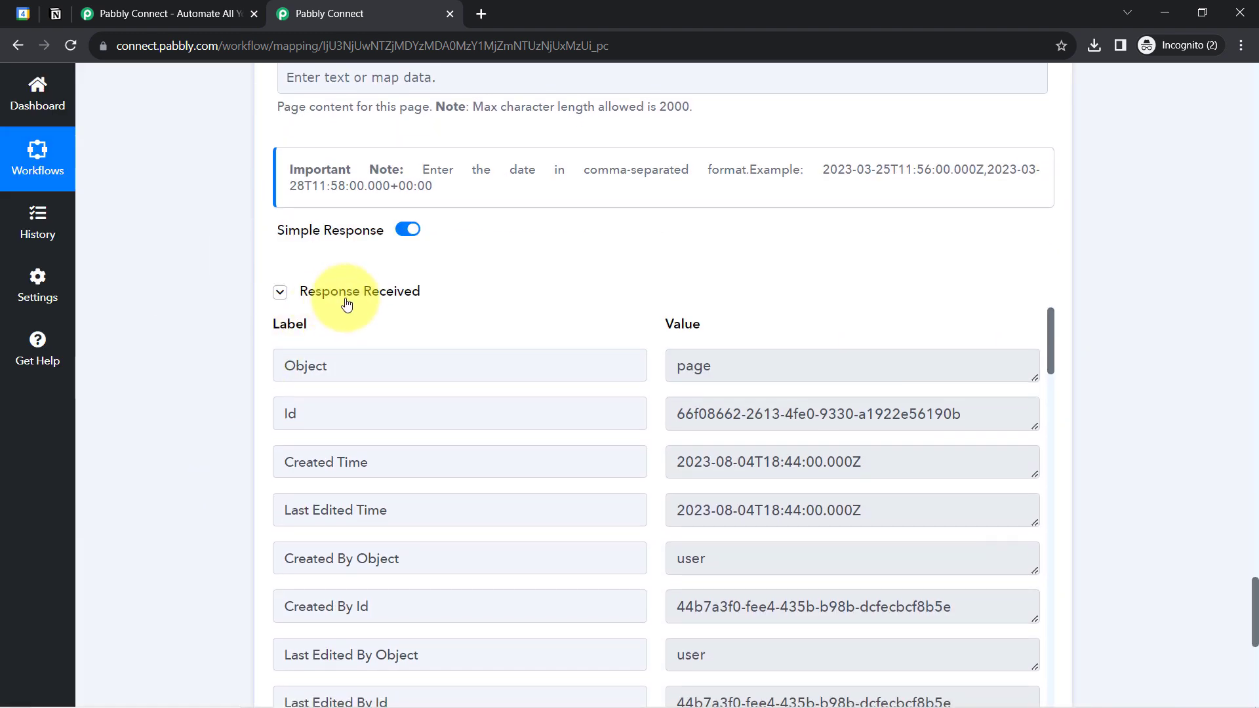
click(346, 302)
click(343, 302)
scroll(701, 389, down, 1)
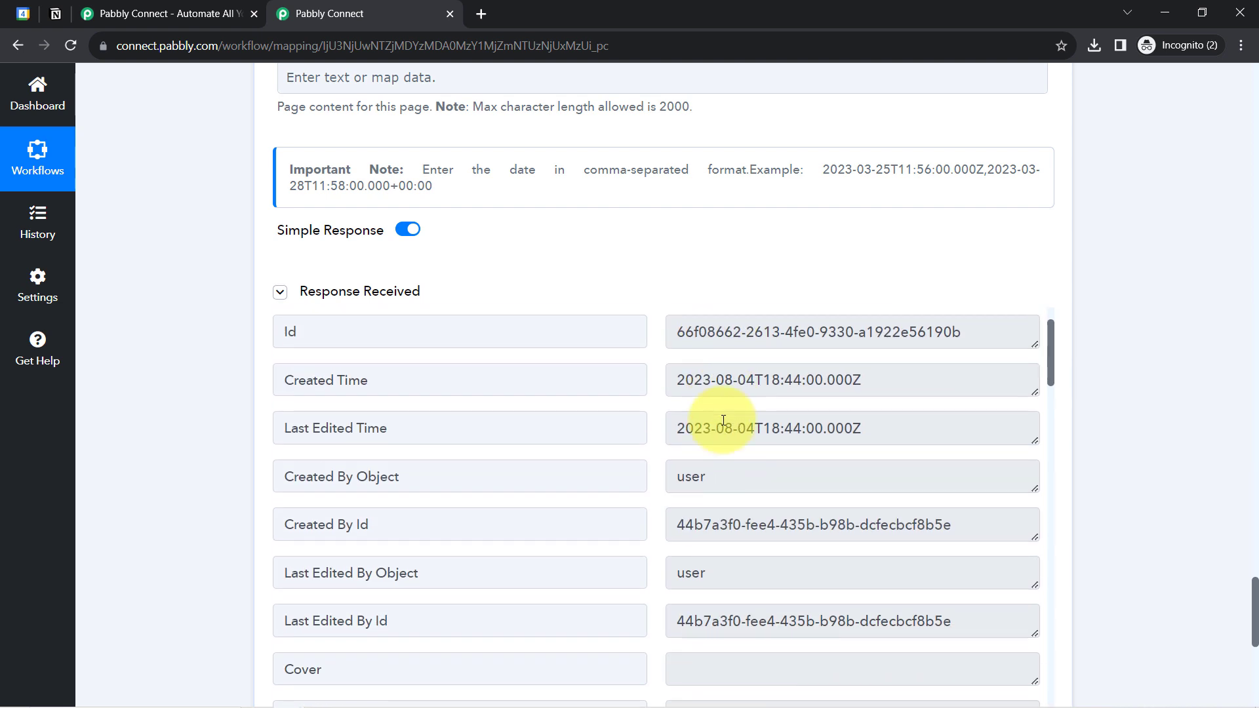
Check the Calendar Events table in Notion for the test row and inspect the Attendee Email property's type
click(55, 14)
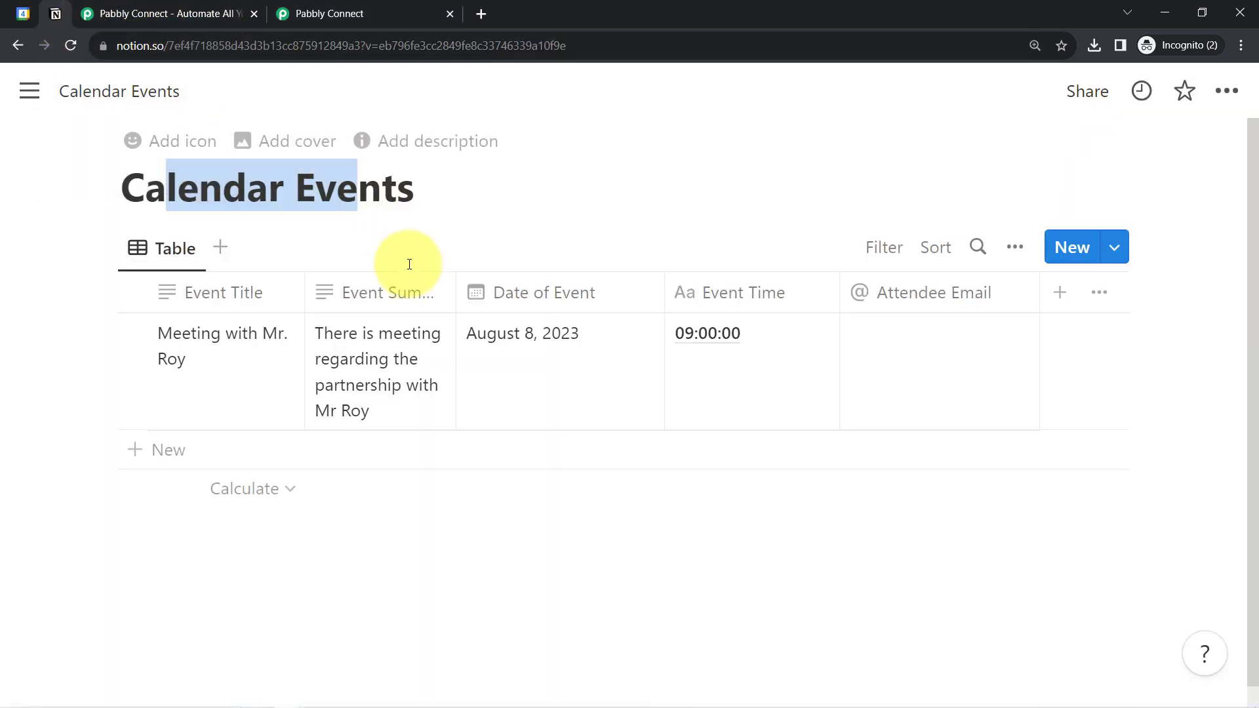
click(867, 303)
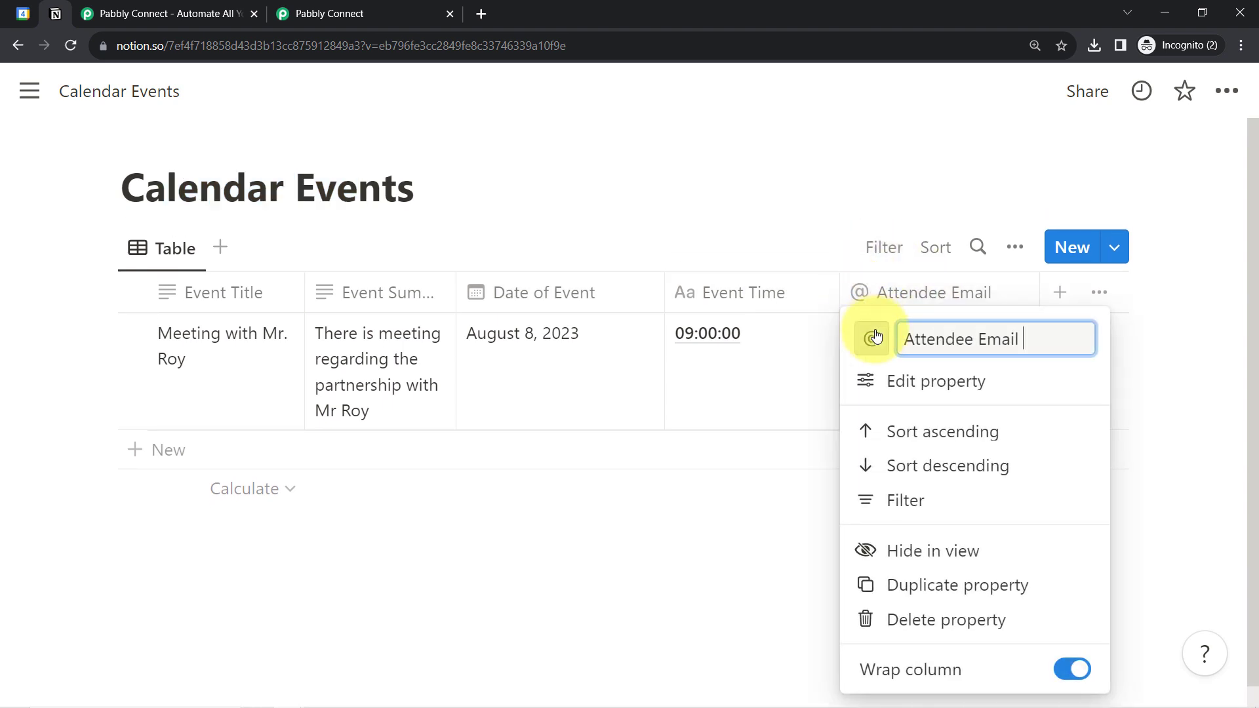
click(873, 338)
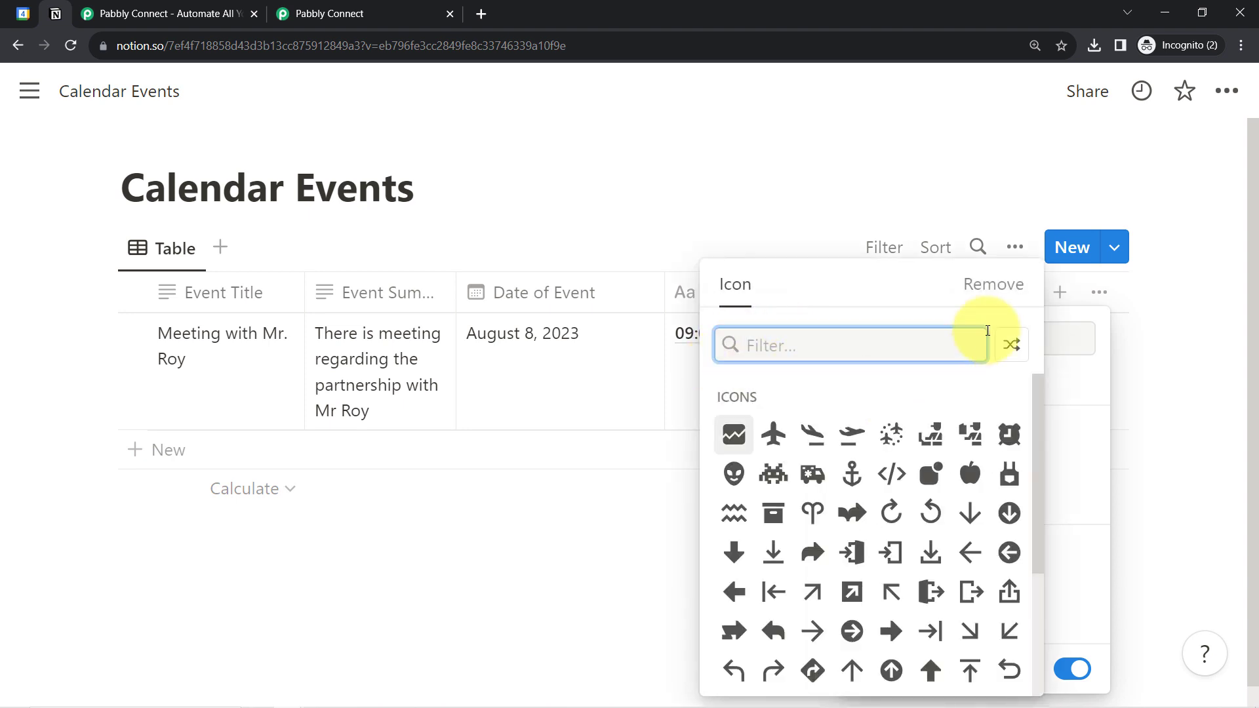
click(856, 234)
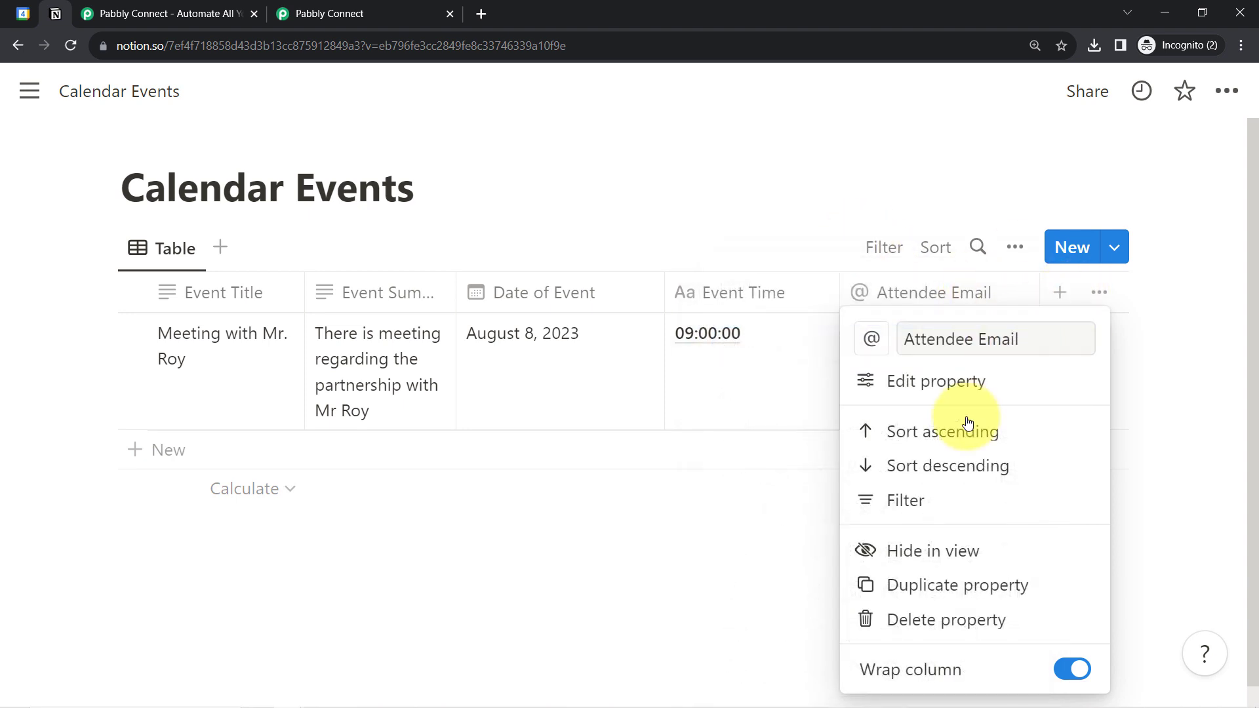
click(938, 391)
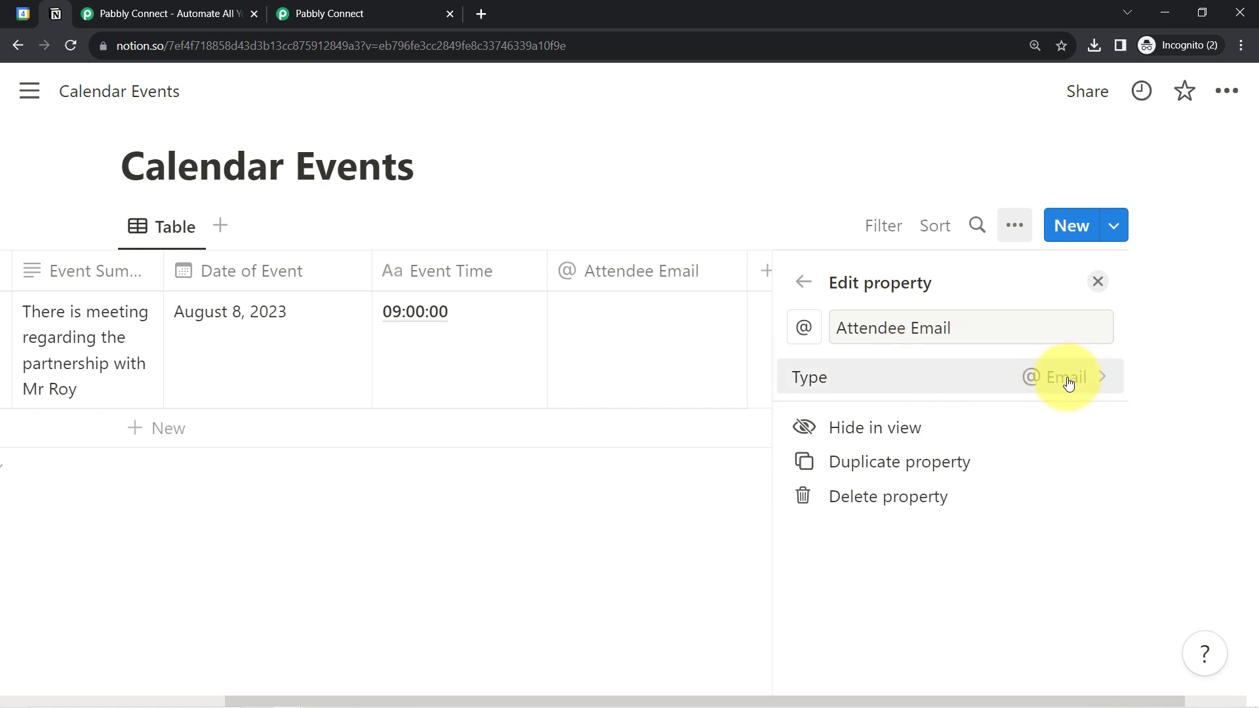
click(624, 174)
Switch to Pabbly Connect, review the Create Database Item field mappings, collapse the old response and resend the test request
click(330, 13)
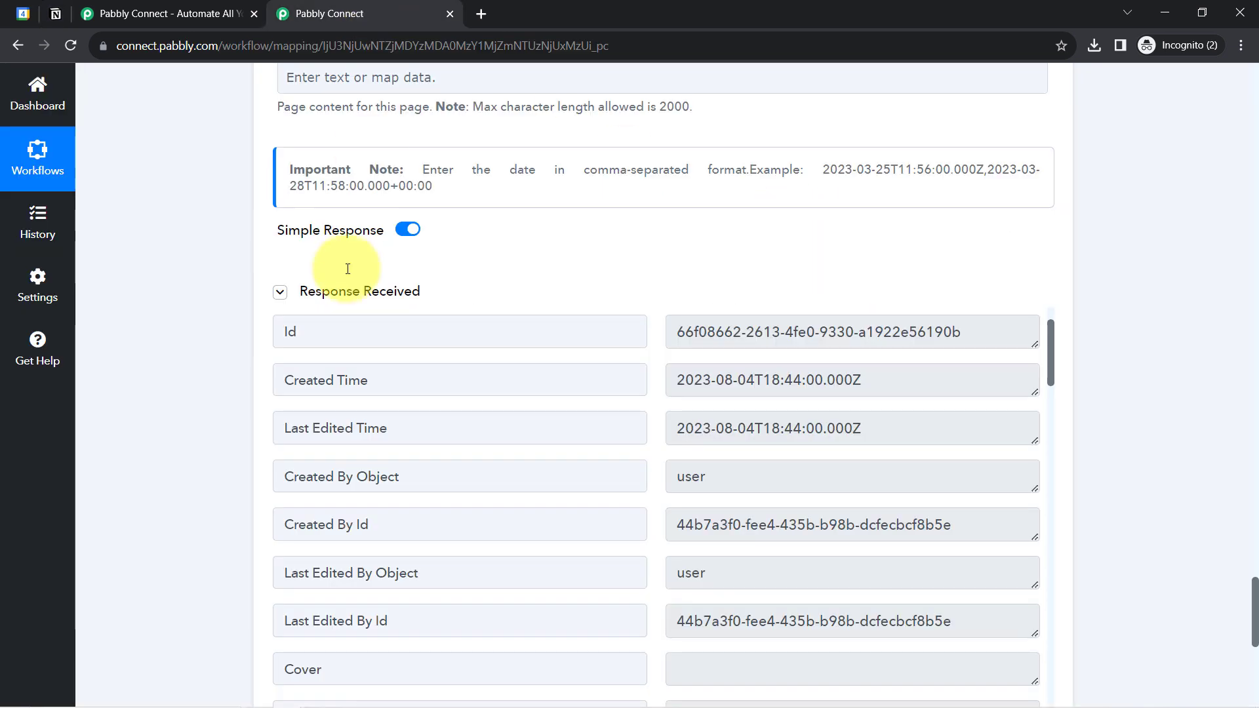
scroll(248, 217, up, 7)
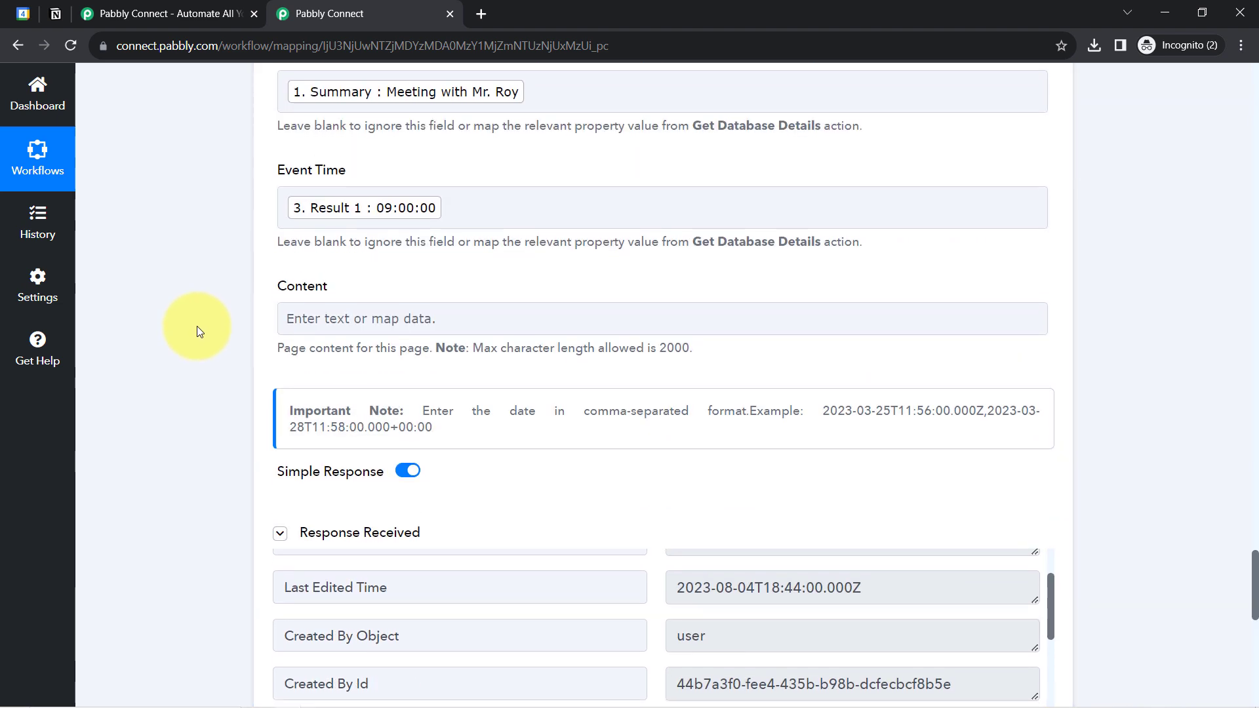
scroll(199, 331, up, 5)
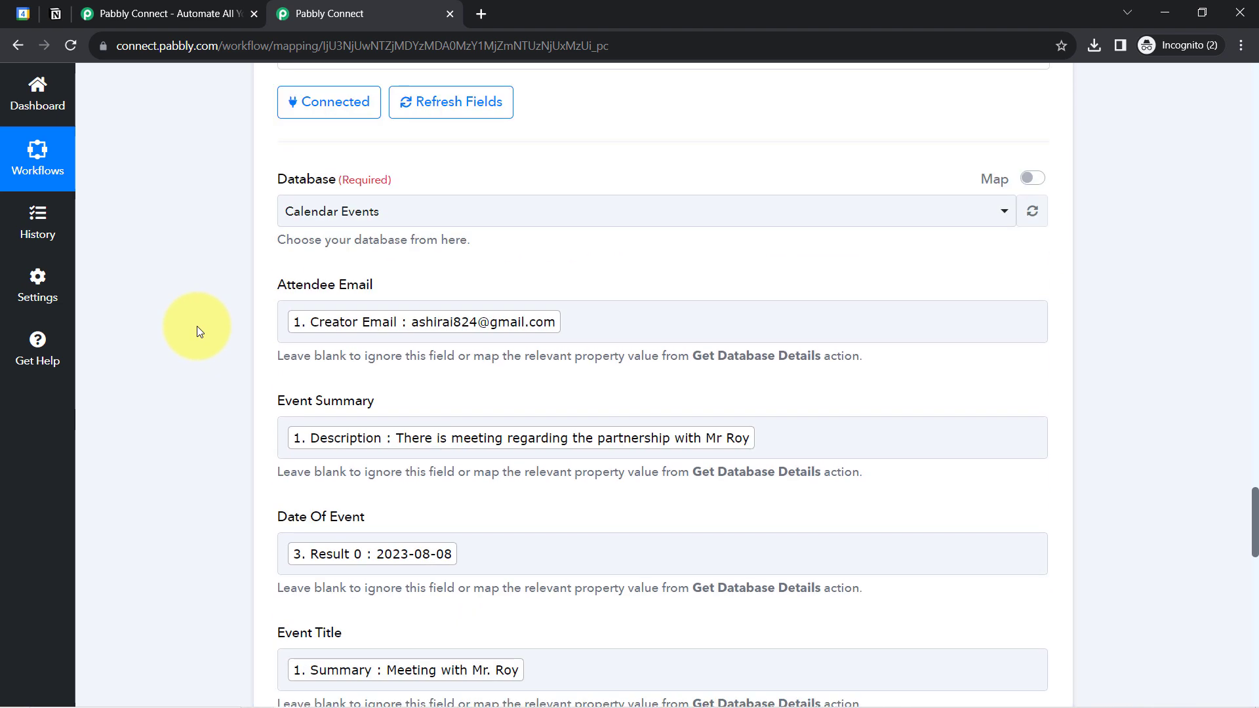
scroll(237, 486, down, 9)
scroll(235, 485, down, 5)
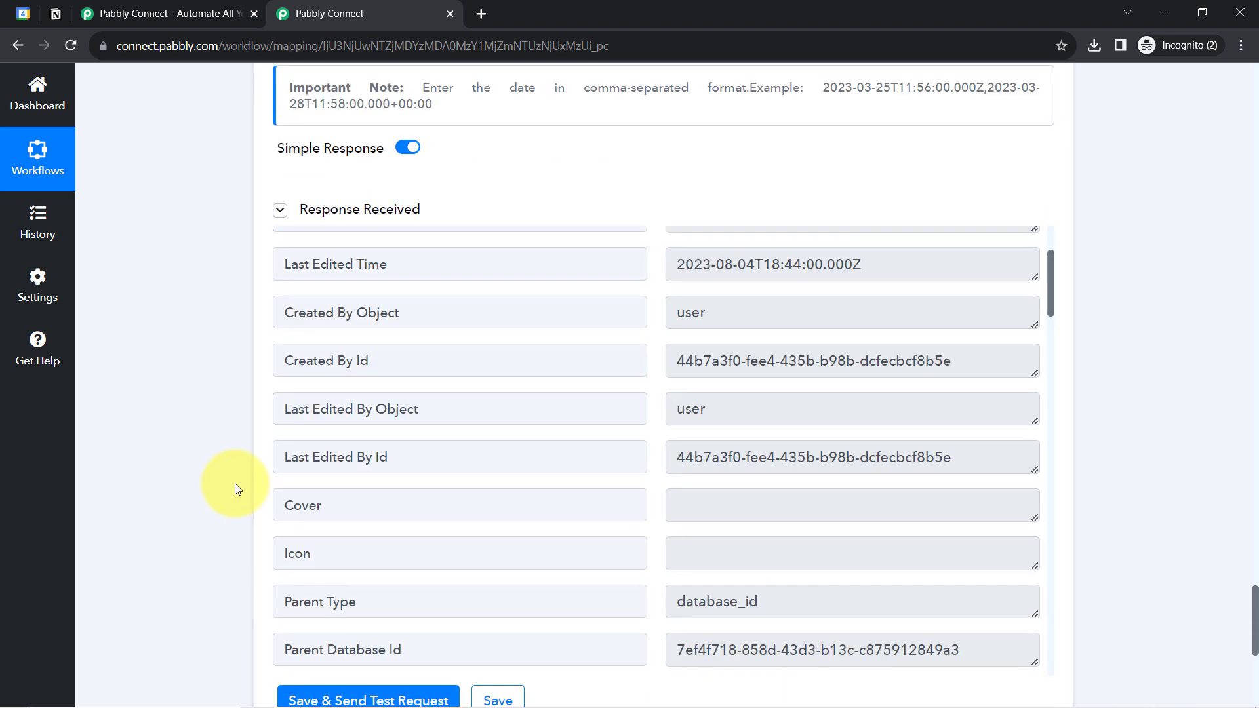
click(321, 210)
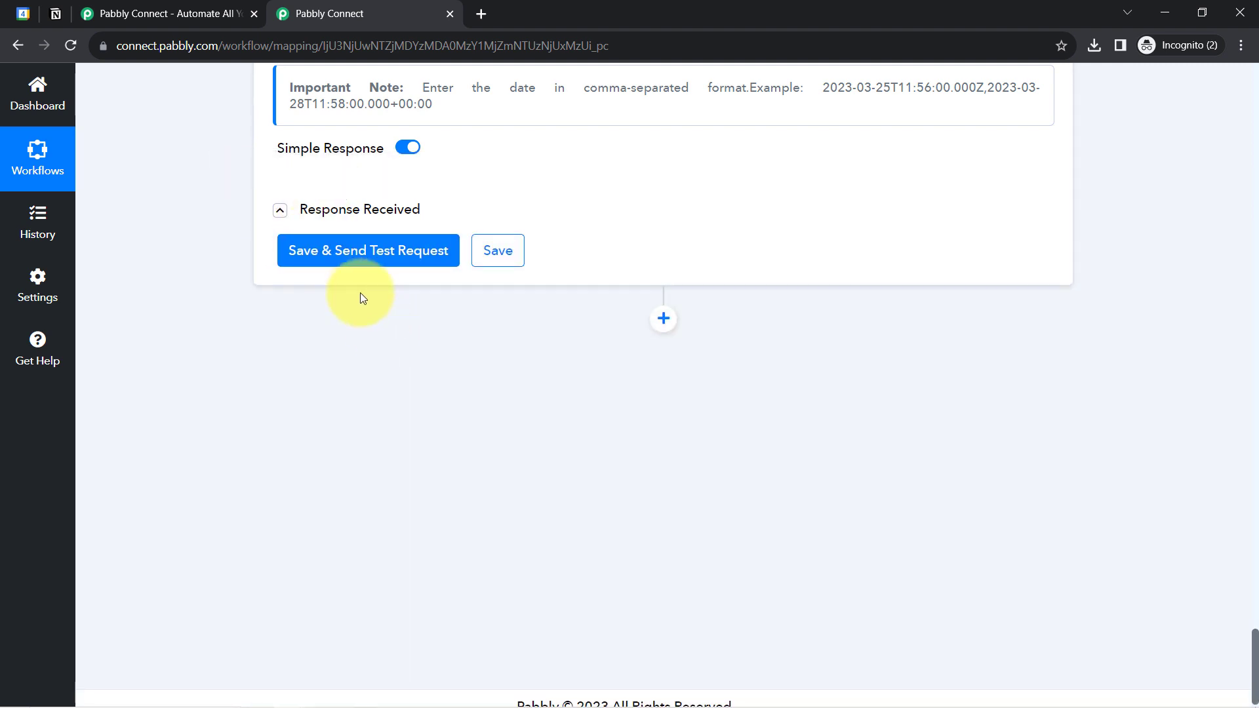
click(332, 261)
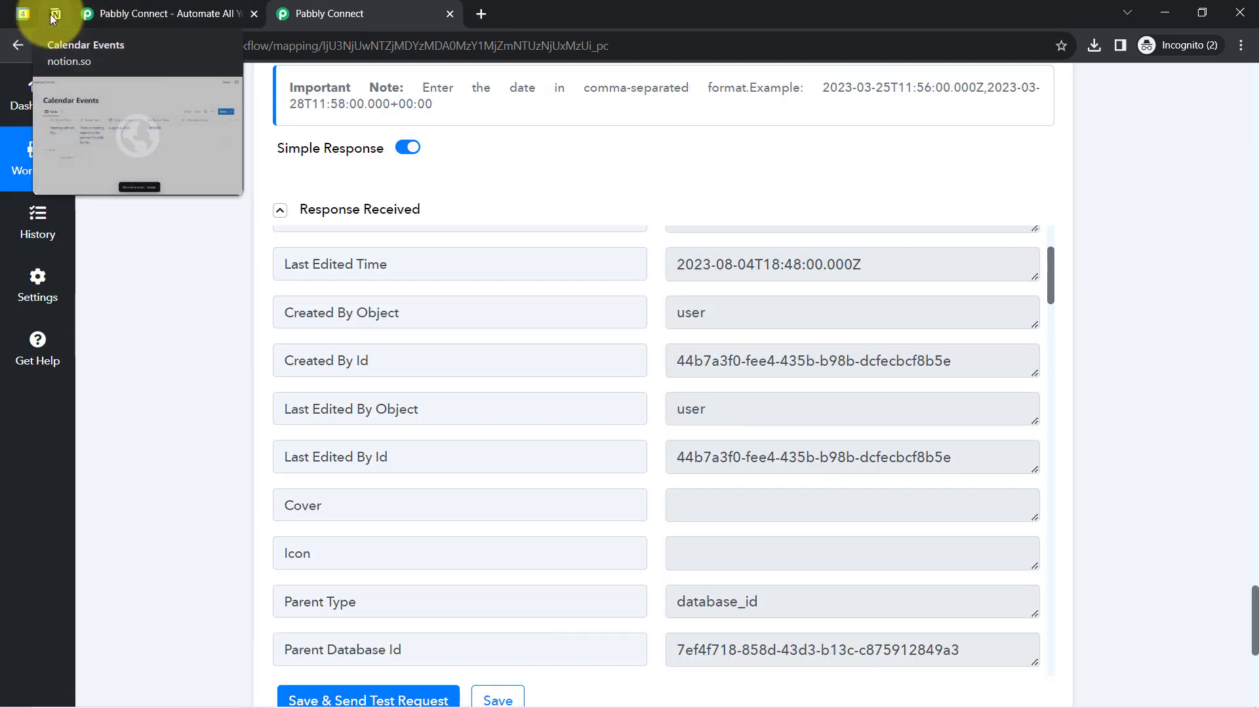
Check the new test row in Notion's Calendar Events table against the August 8 event in Google Calendar, closing the event's details
click(55, 14)
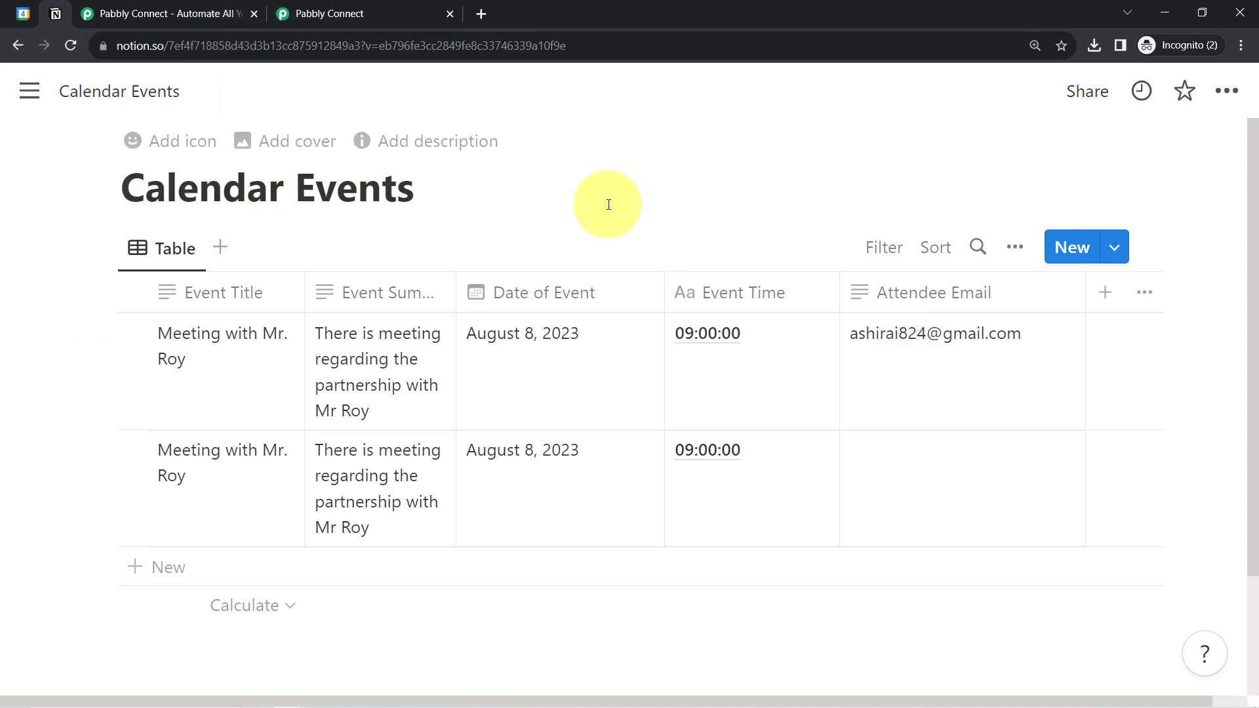
click(20, 21)
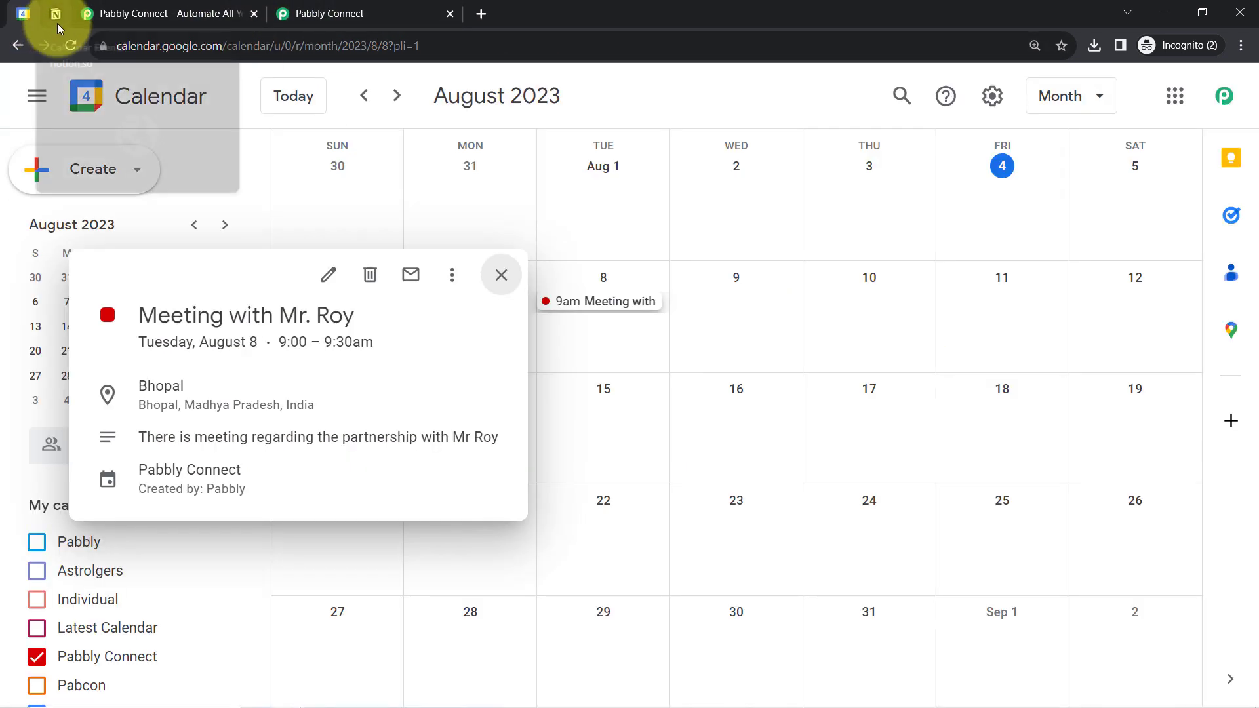
click(504, 274)
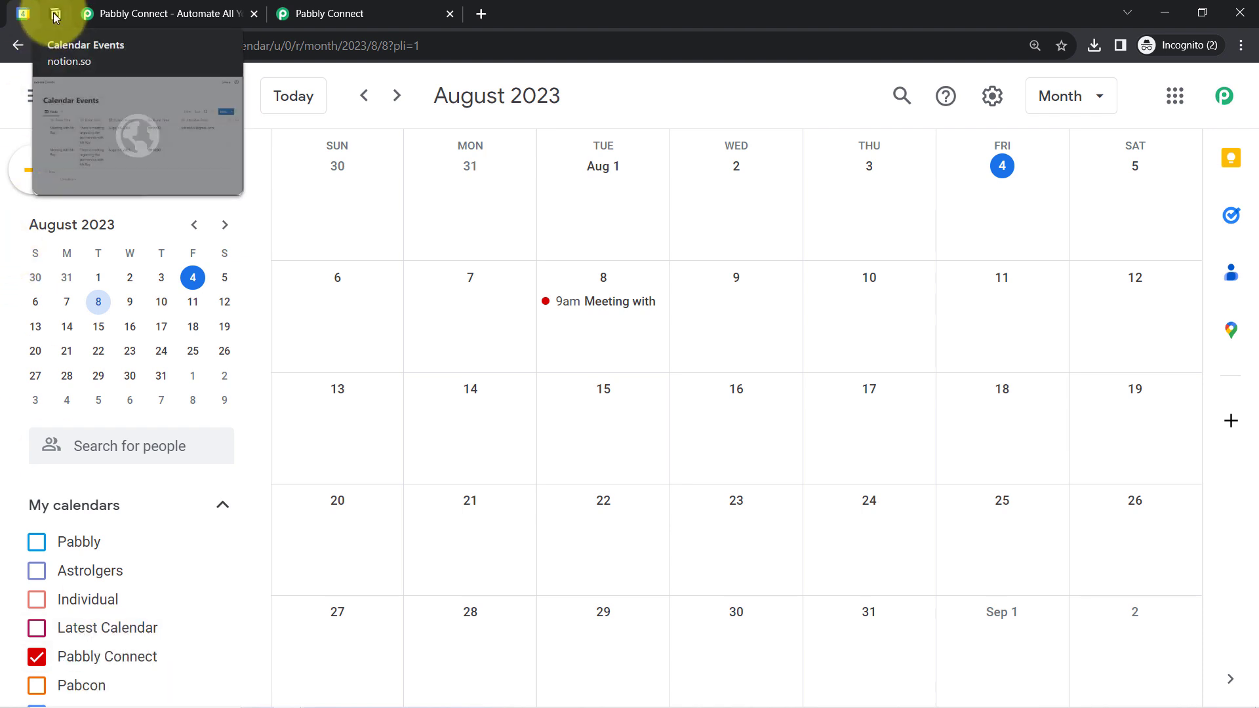
Return to Pabbly Connect and collapse the Google Calendar, Date/Time Formatter, Text Formatter and Notion steps of the workflow
click(351, 13)
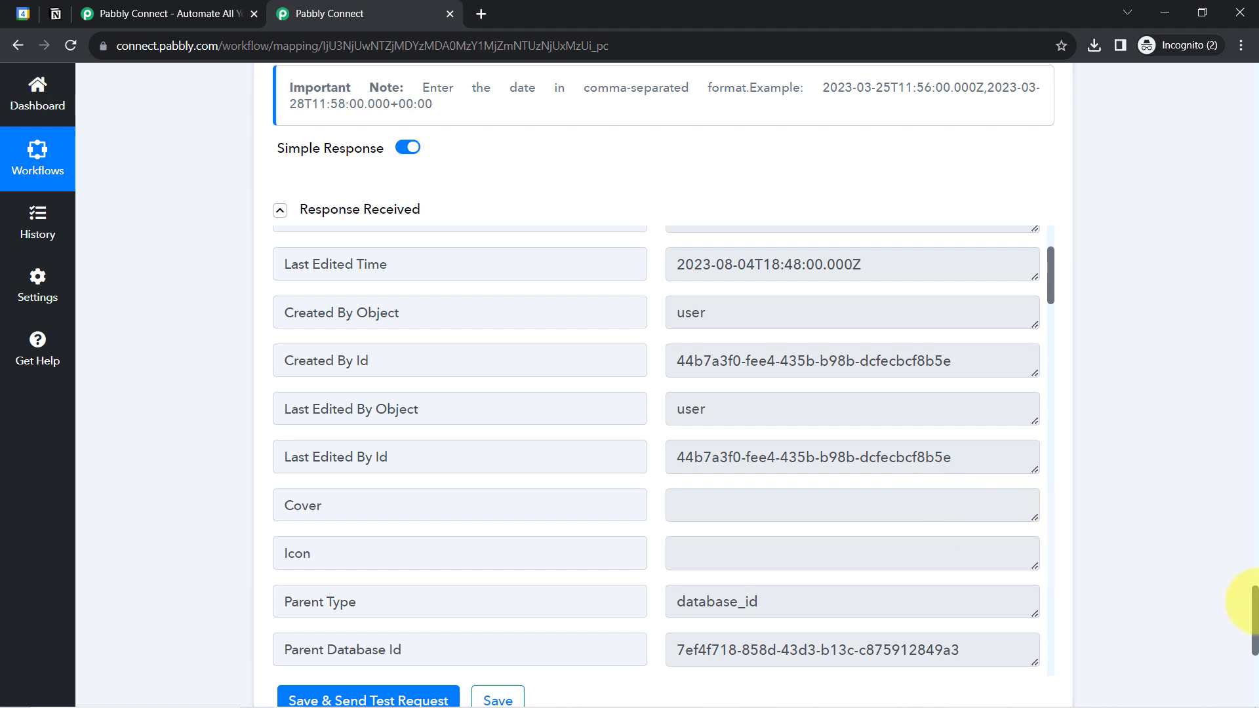
drag(1253, 601, 1213, 65)
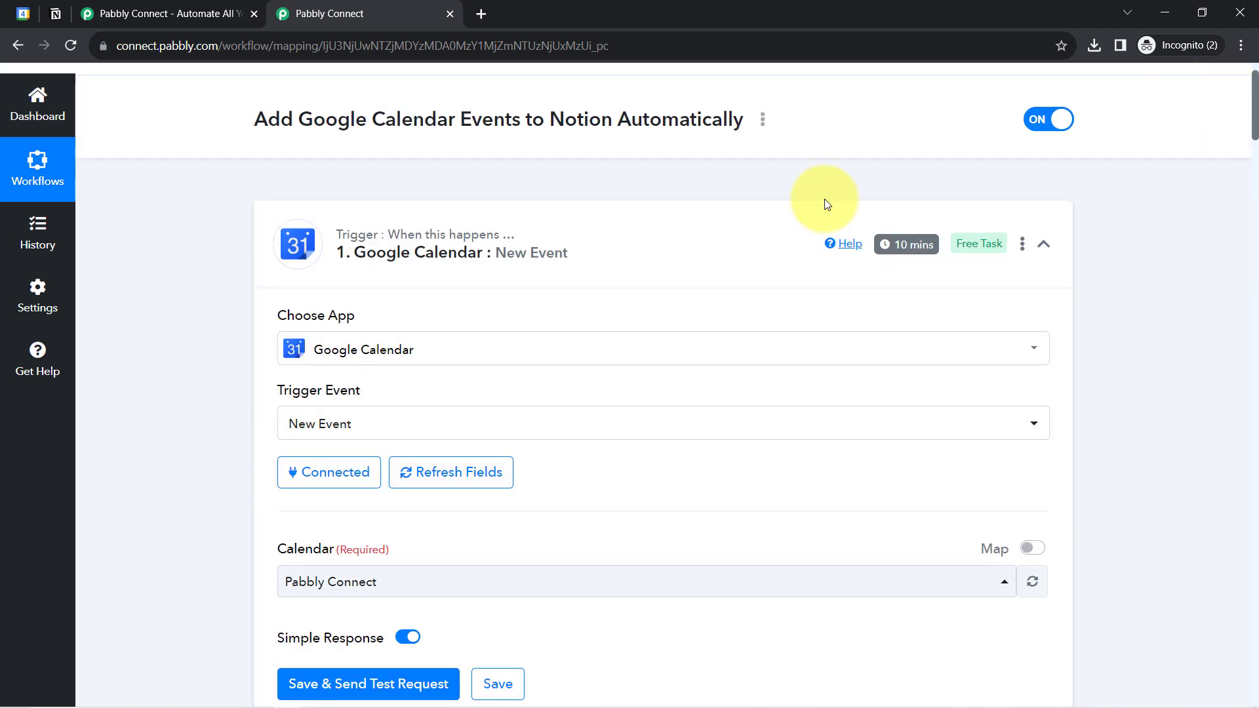
click(530, 254)
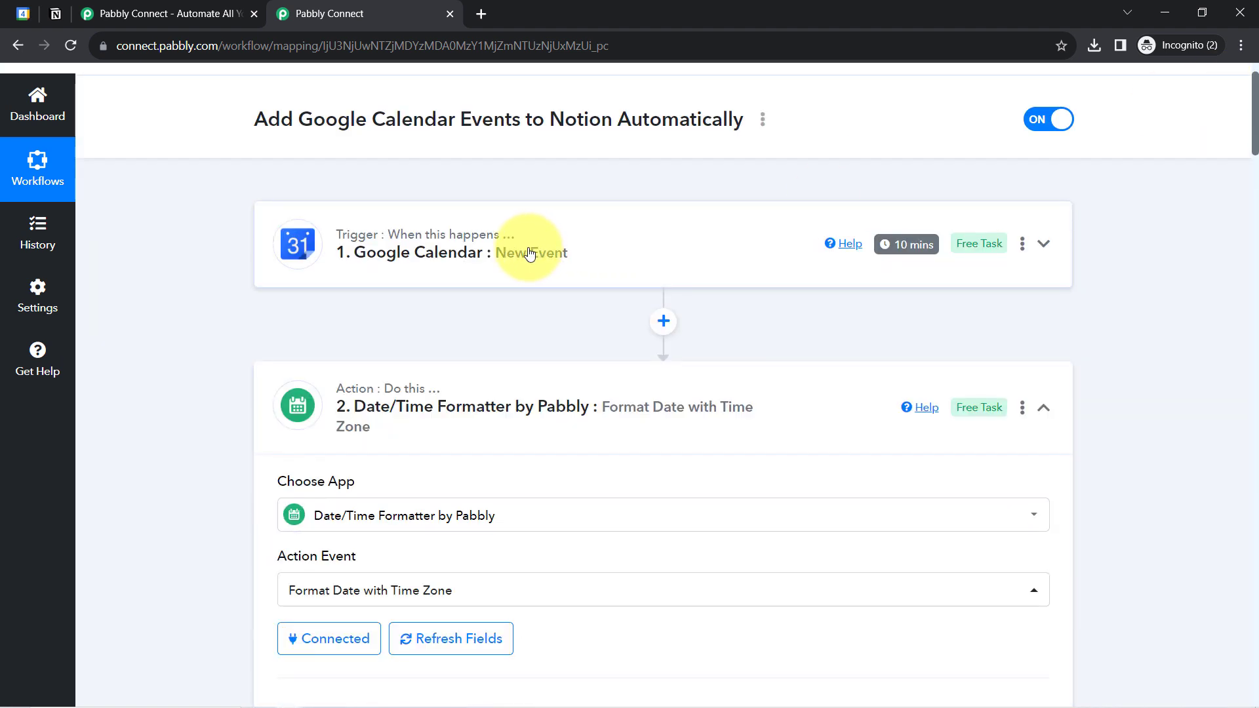
click(408, 396)
click(359, 589)
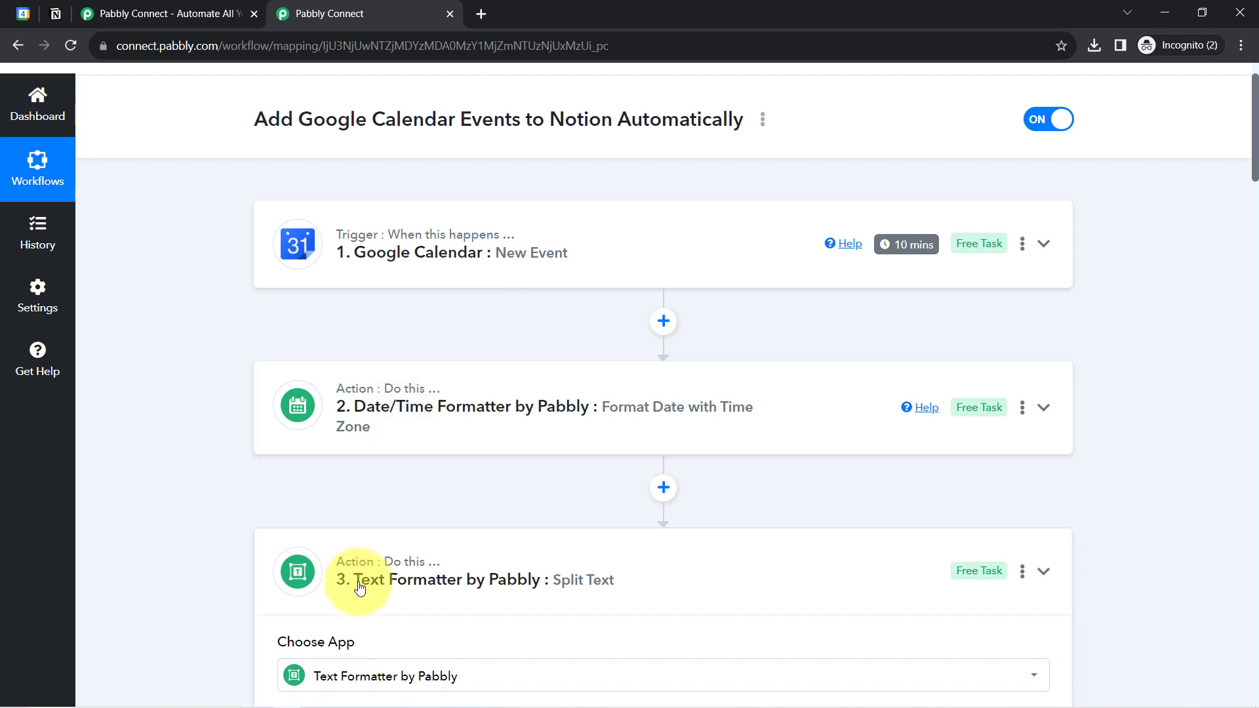
scroll(379, 550, down, 1)
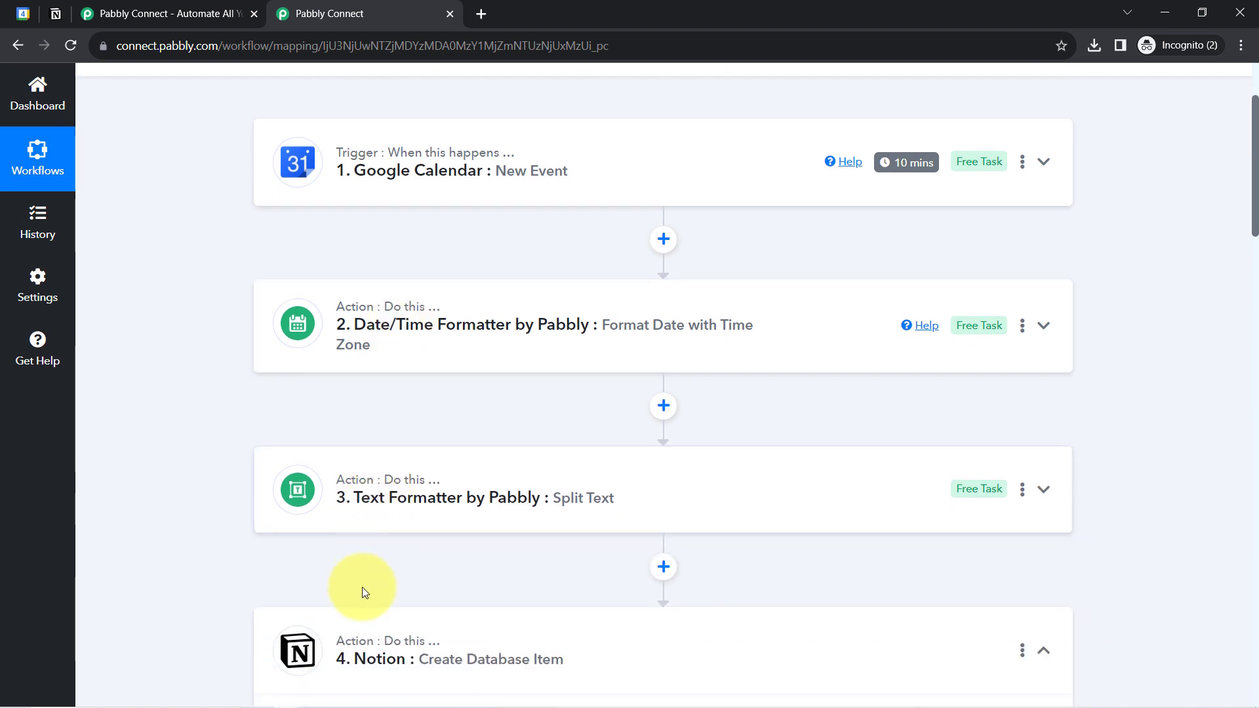
click(348, 651)
scroll(379, 366, down, 2)
scroll(380, 366, down, 2)
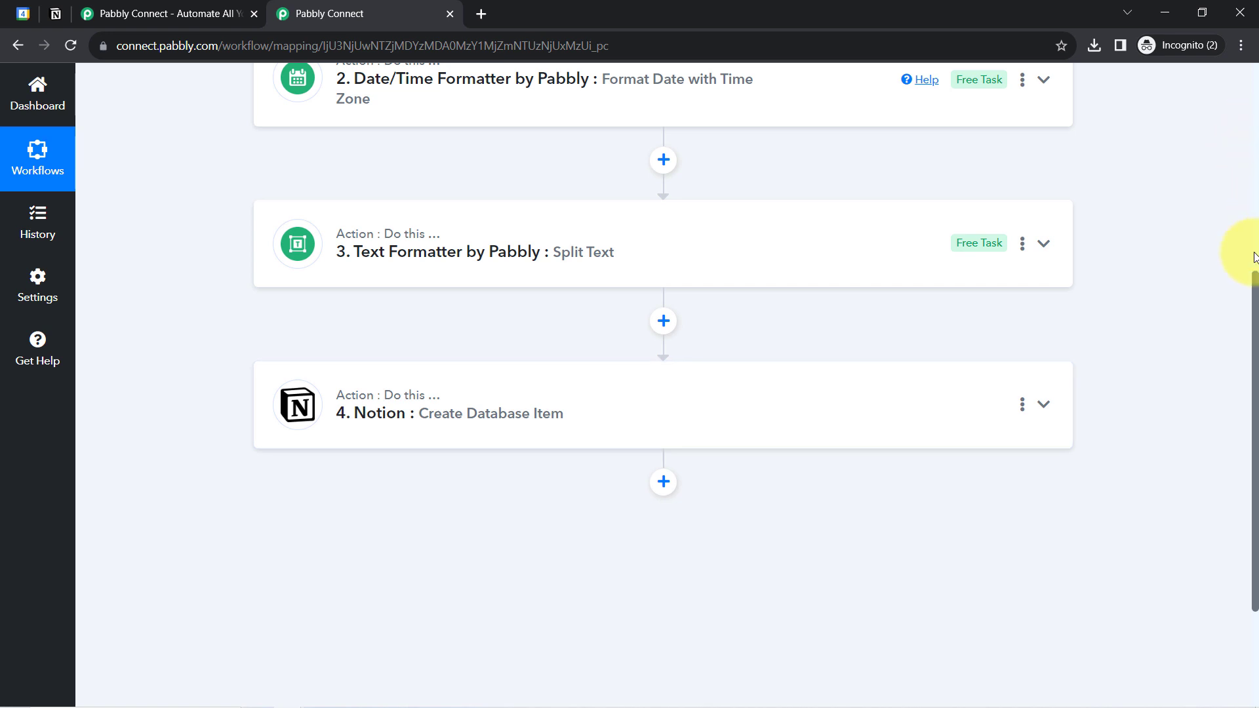
Open the sharing options of the Add Google Calendar Events to Notion Automatically workflow and copy its share link
drag(1256, 282, 1196, 74)
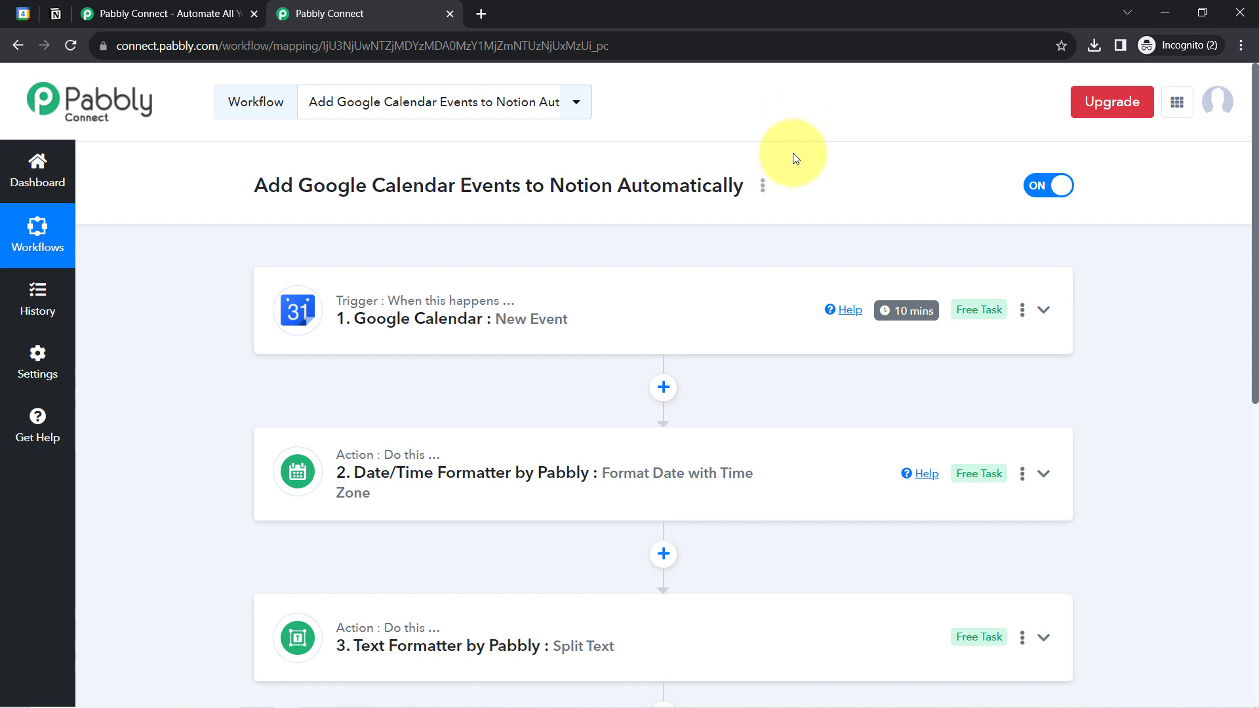
click(763, 190)
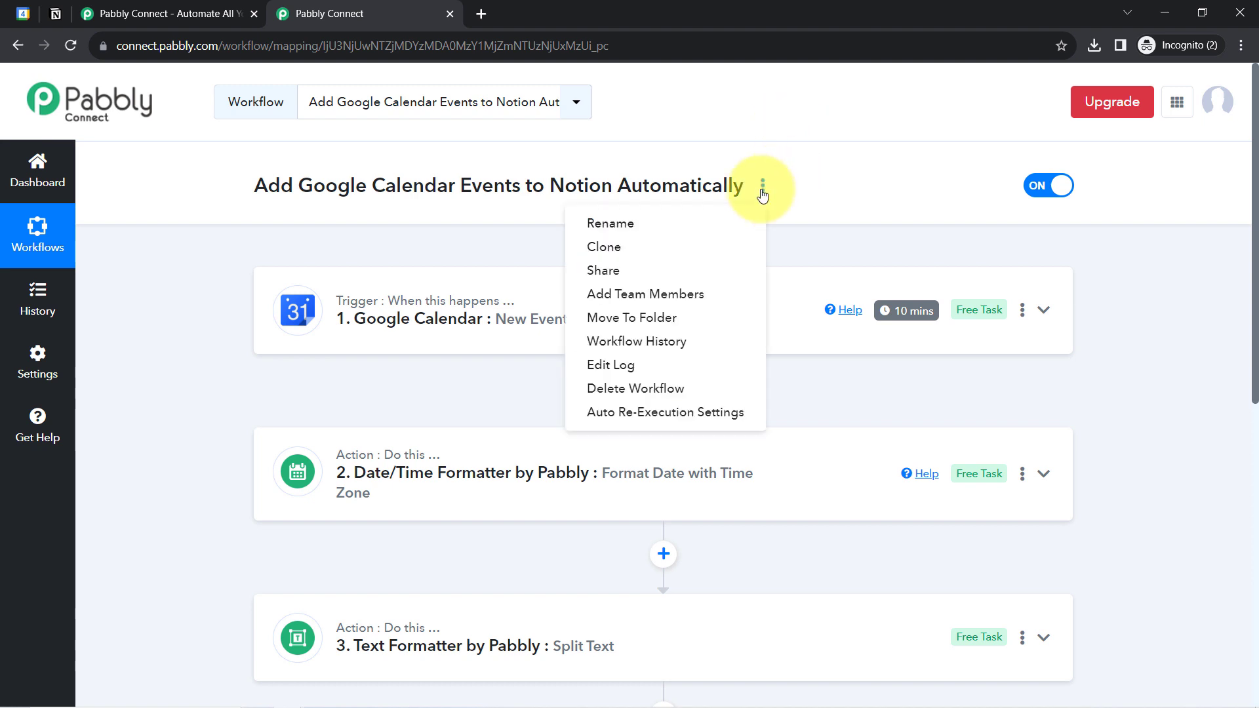
click(625, 270)
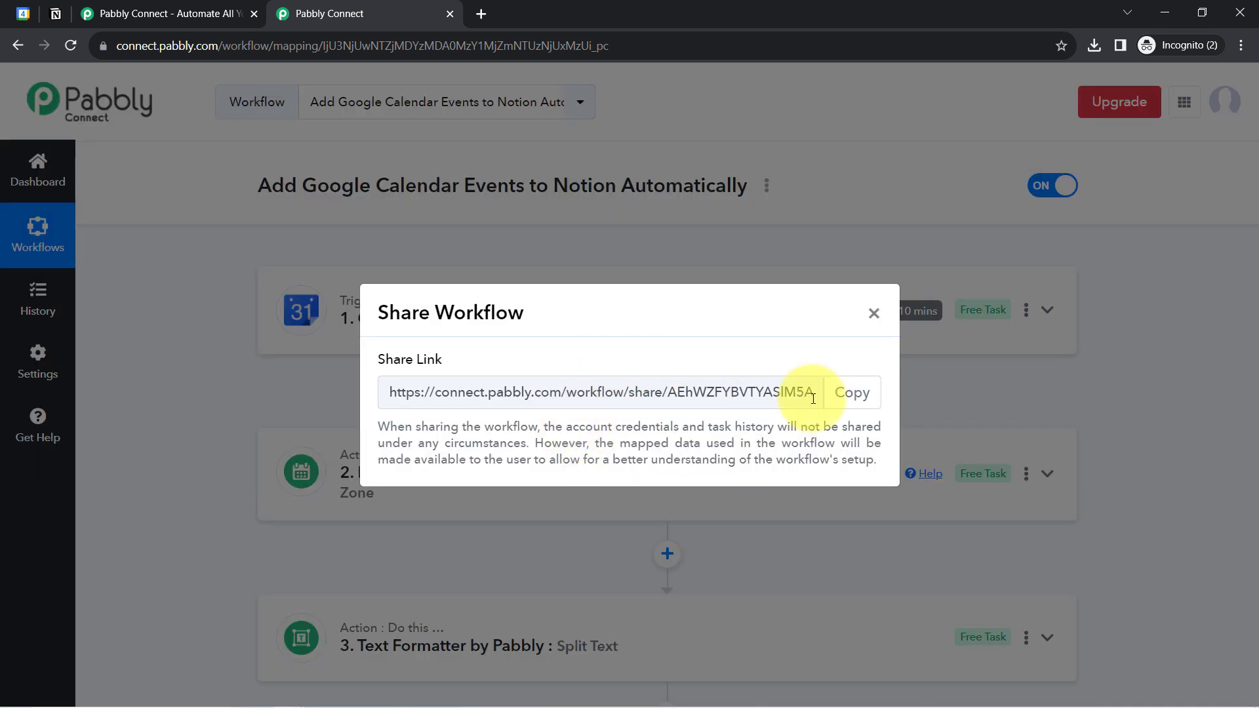
click(845, 392)
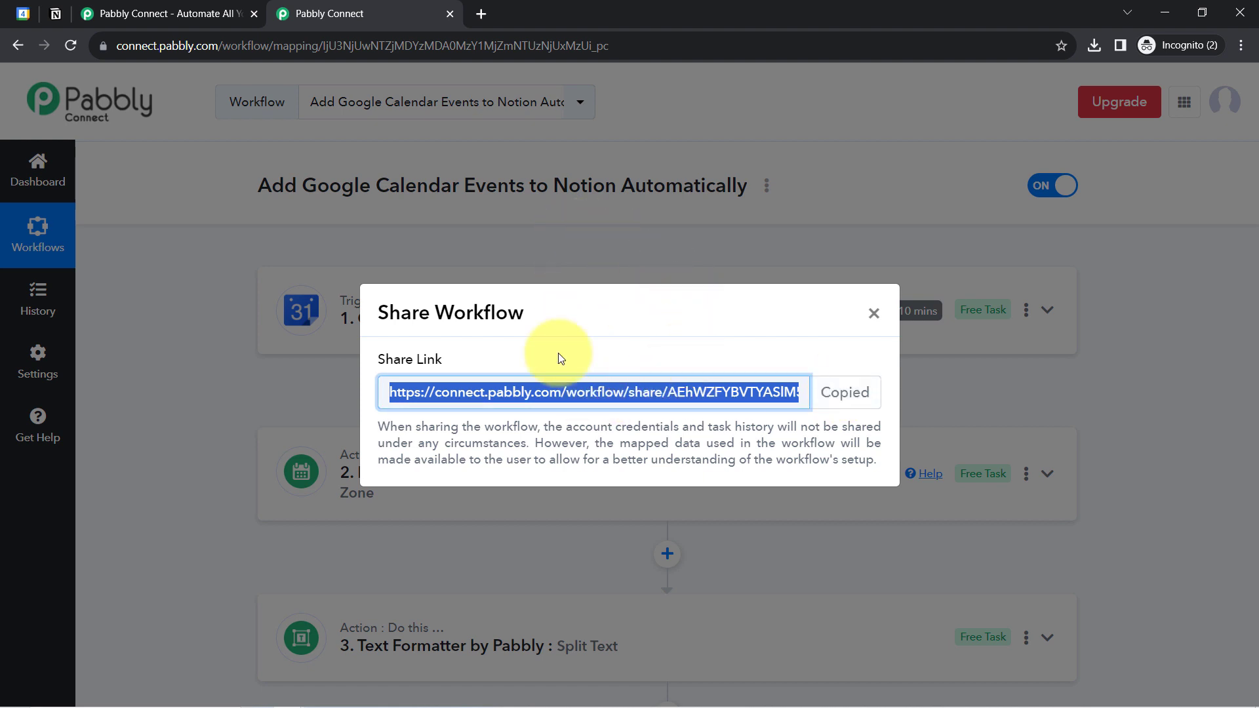